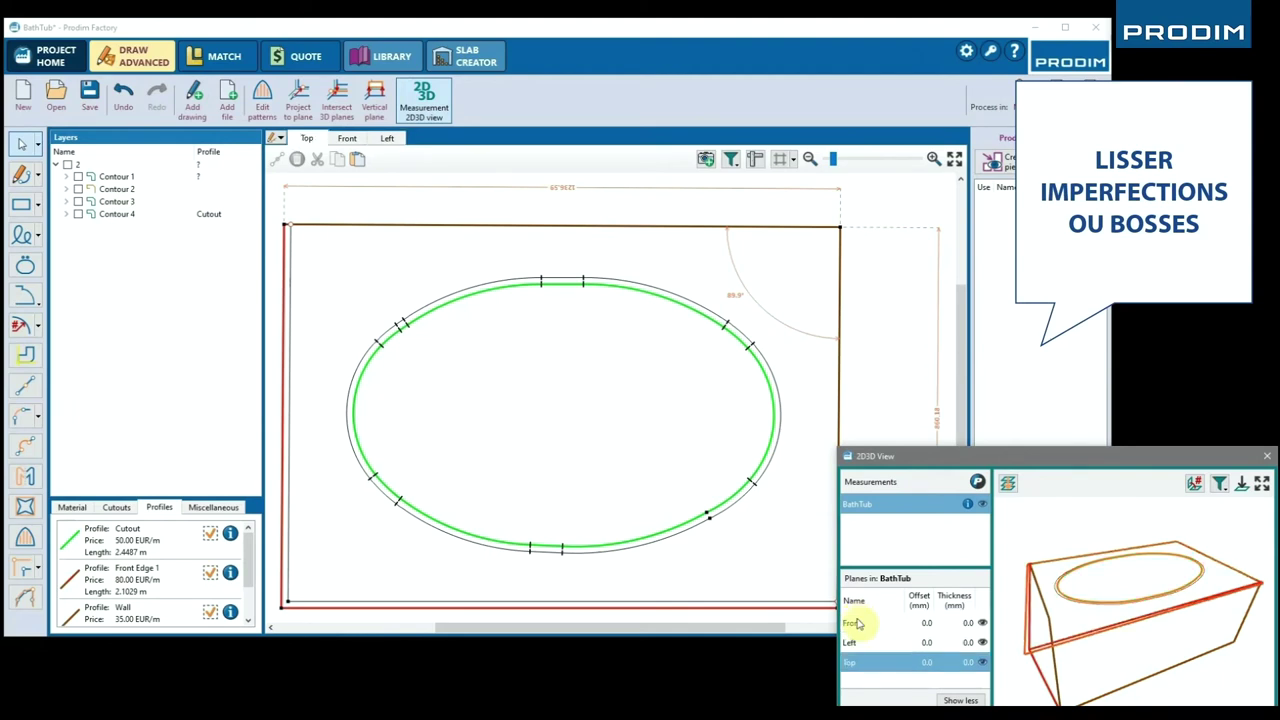
Step: Smooth the kink at the lower right of the green cutout contour with a Fillet between its two adjoining arcs
{"action": "scroll", "coordinate": [712, 515], "scroll_direction": "up", "scroll_amount": 3}
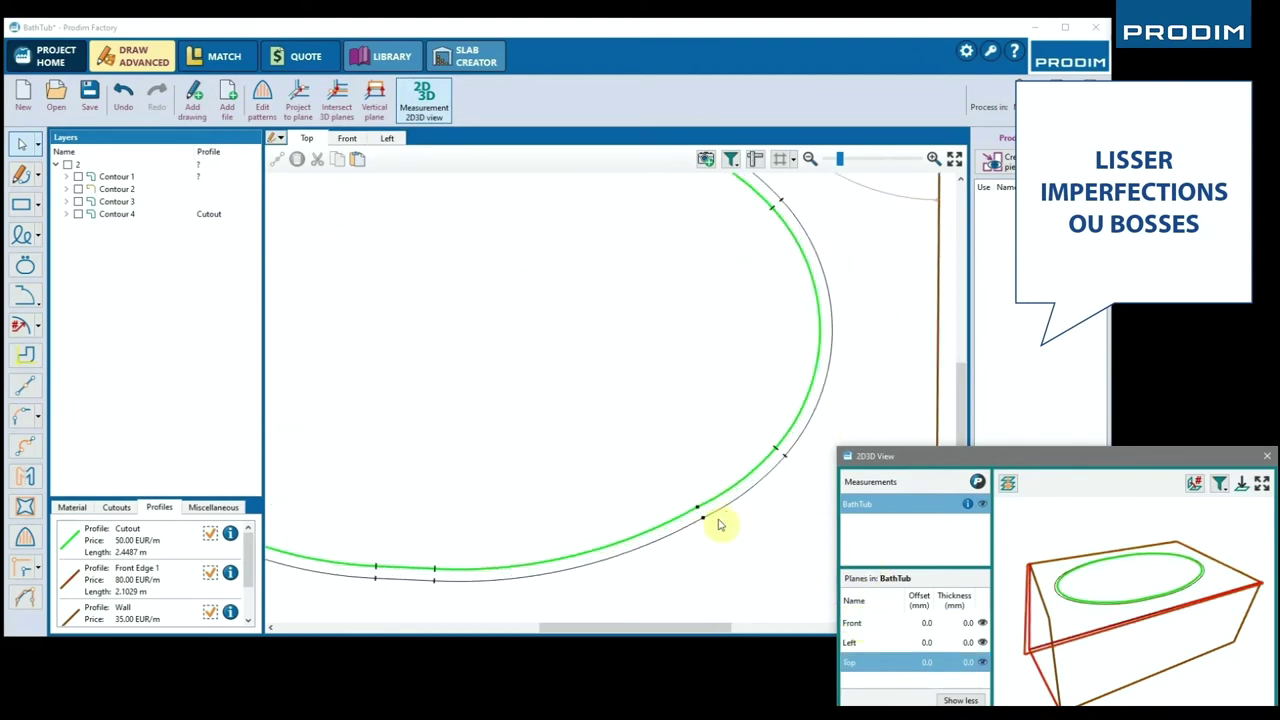
{"action": "left_click", "coordinate": [26, 410]}
{"action": "left_click", "coordinate": [684, 516]}
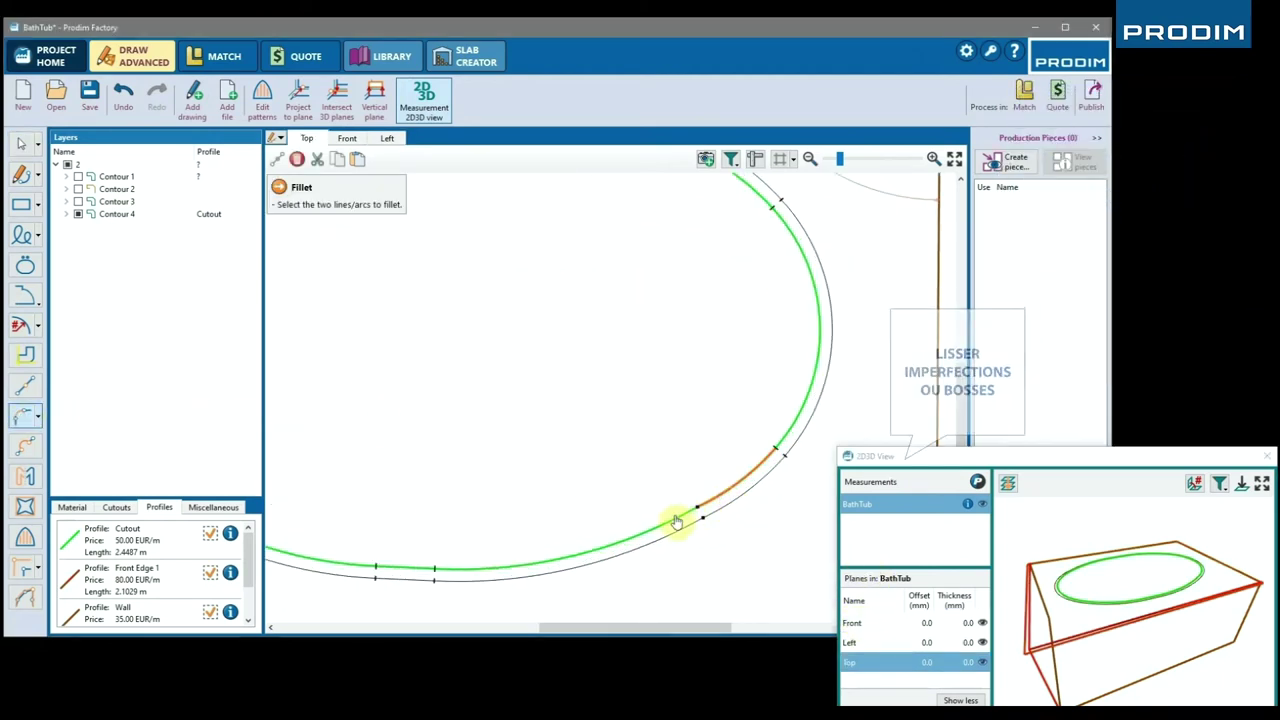
{"action": "left_click_drag", "start_coordinate": [684, 512], "coordinate": [563, 559]}
{"action": "scroll", "coordinate": [691, 523], "scroll_direction": "up", "scroll_amount": 3}
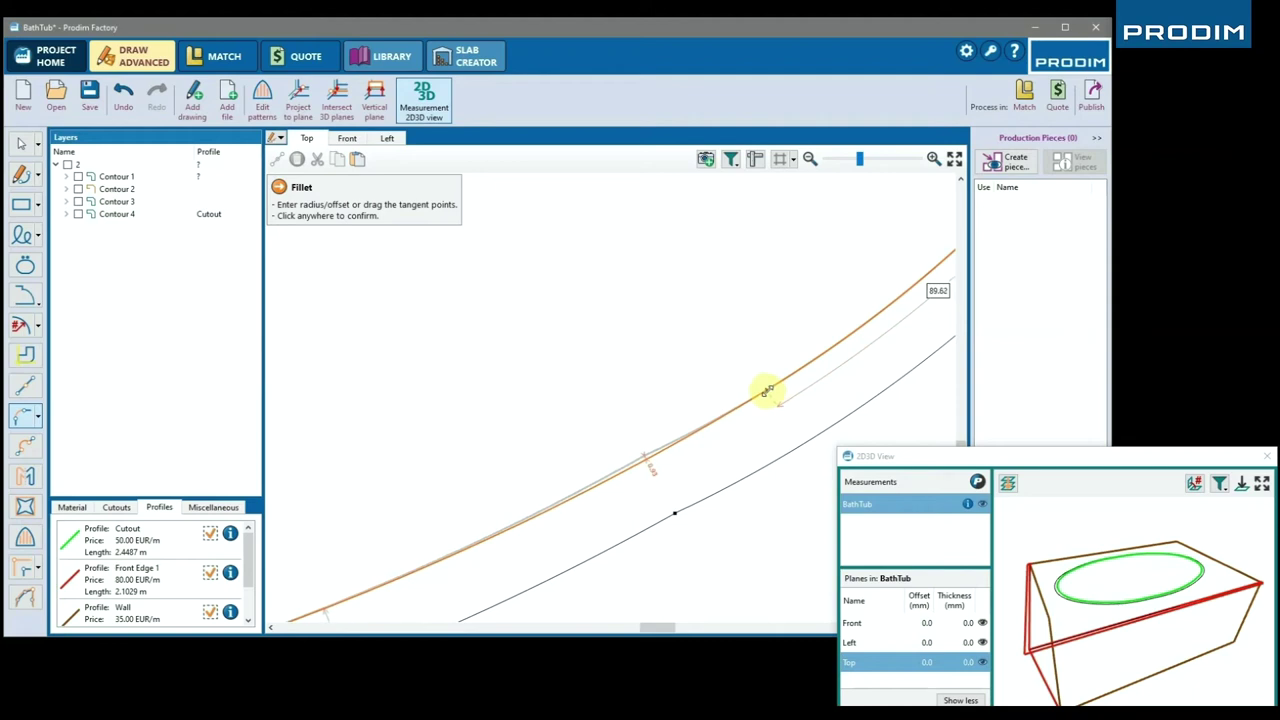
{"action": "scroll", "coordinate": [773, 389], "scroll_direction": "down", "scroll_amount": 2}
{"action": "left_click", "coordinate": [720, 397]}
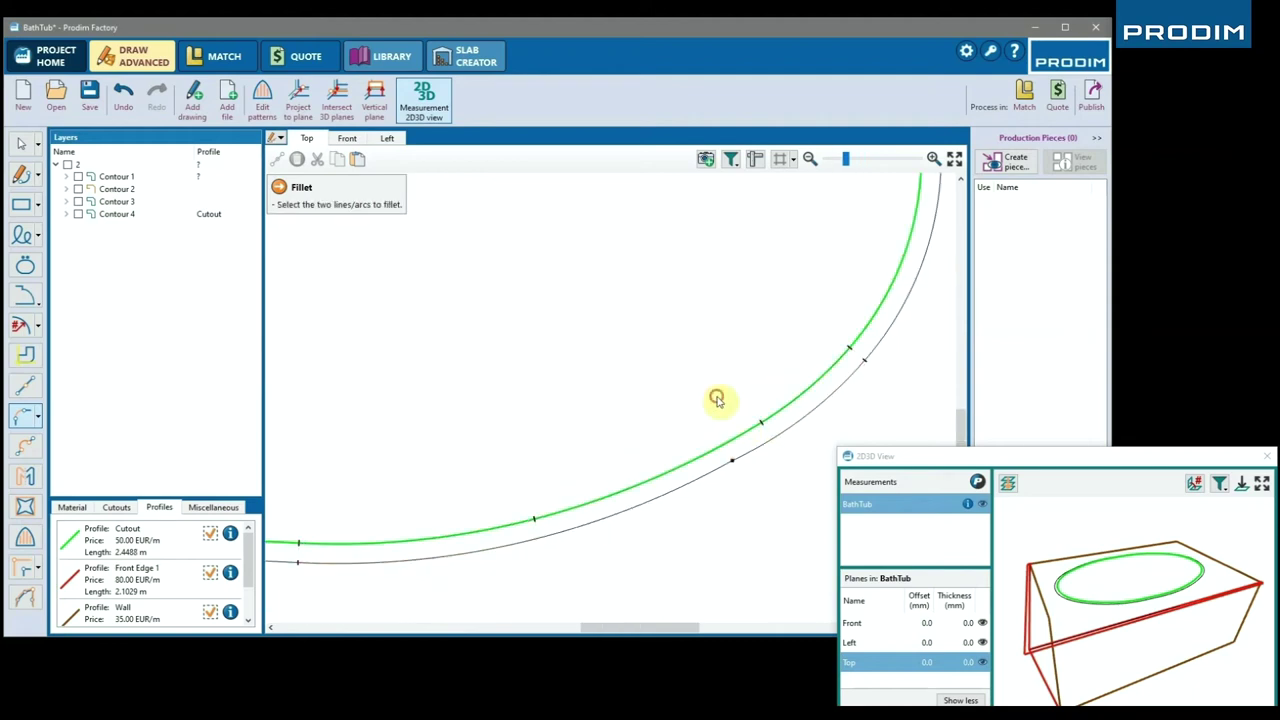
{"action": "scroll", "coordinate": [720, 403], "scroll_direction": "down", "scroll_amount": 5}
Step: Square up the two lower corners of the Front plane's rectangle by adjusting their corner angles to 90°
{"action": "left_click", "coordinate": [347, 138]}
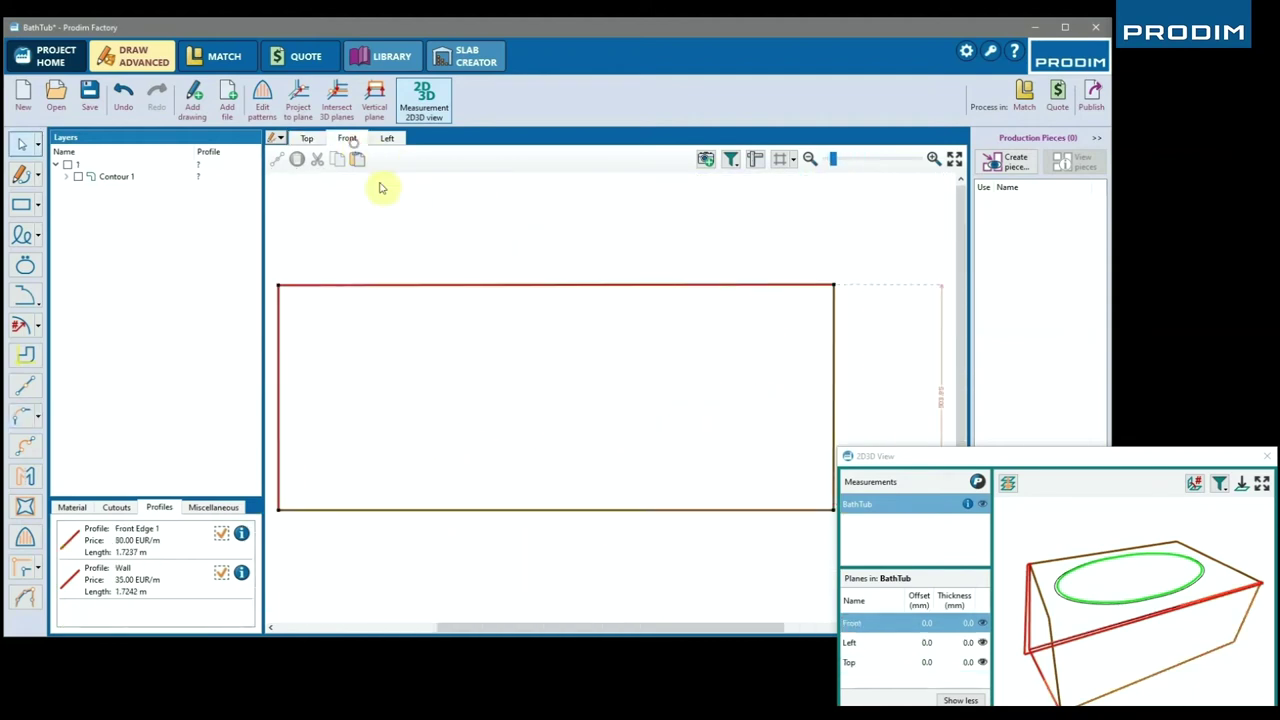
{"action": "left_click", "coordinate": [747, 482]}
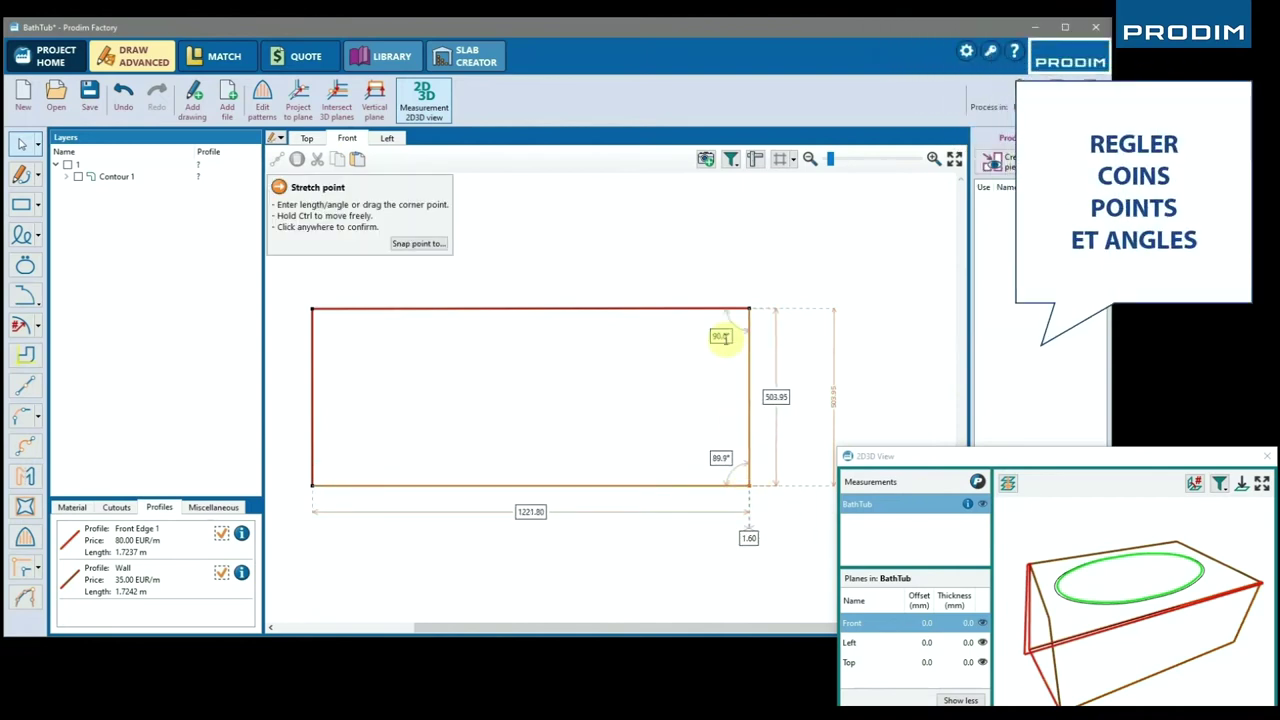
{"action": "left_click", "coordinate": [572, 412]}
{"action": "left_click", "coordinate": [311, 489]}
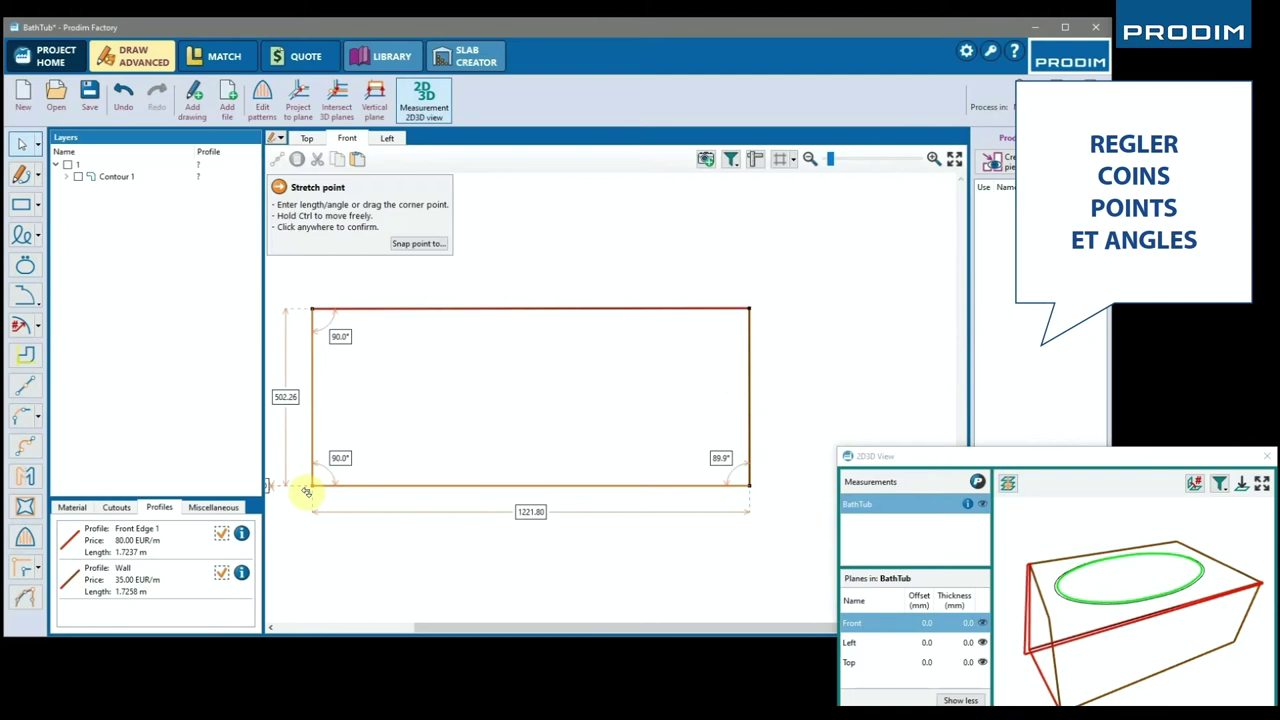
{"action": "left_click", "coordinate": [423, 460]}
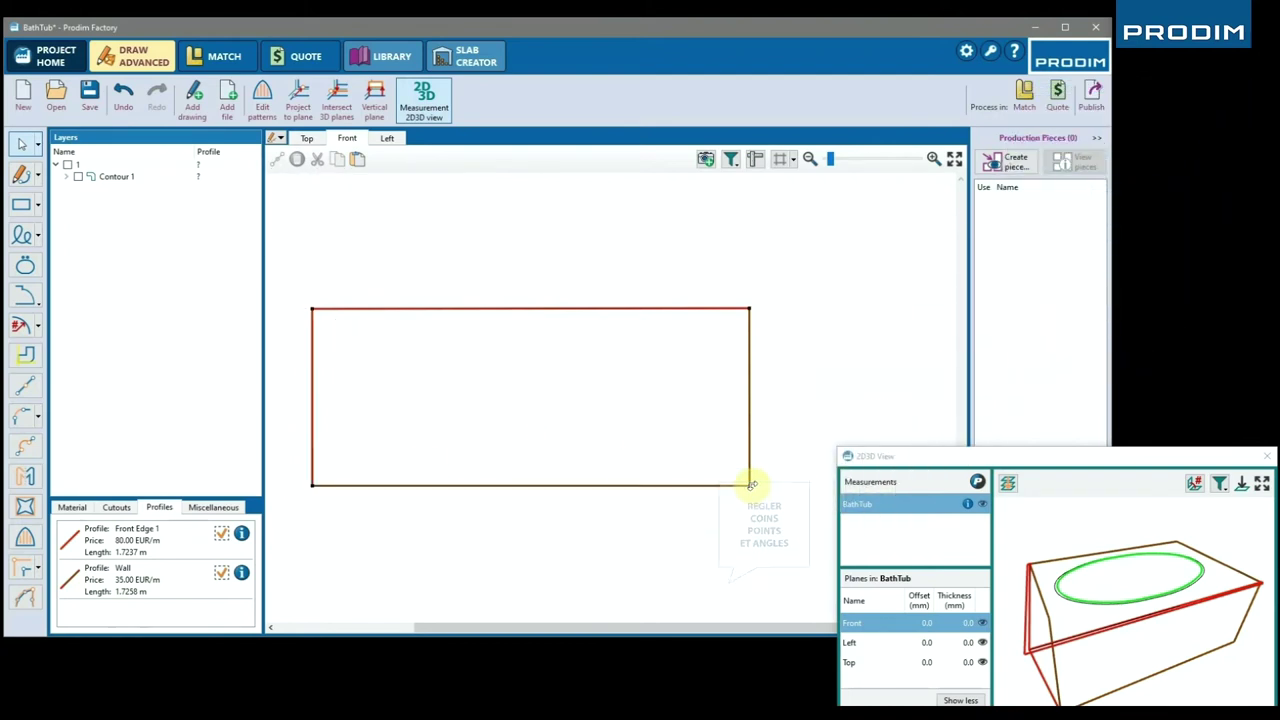
{"action": "left_click", "coordinate": [750, 485]}
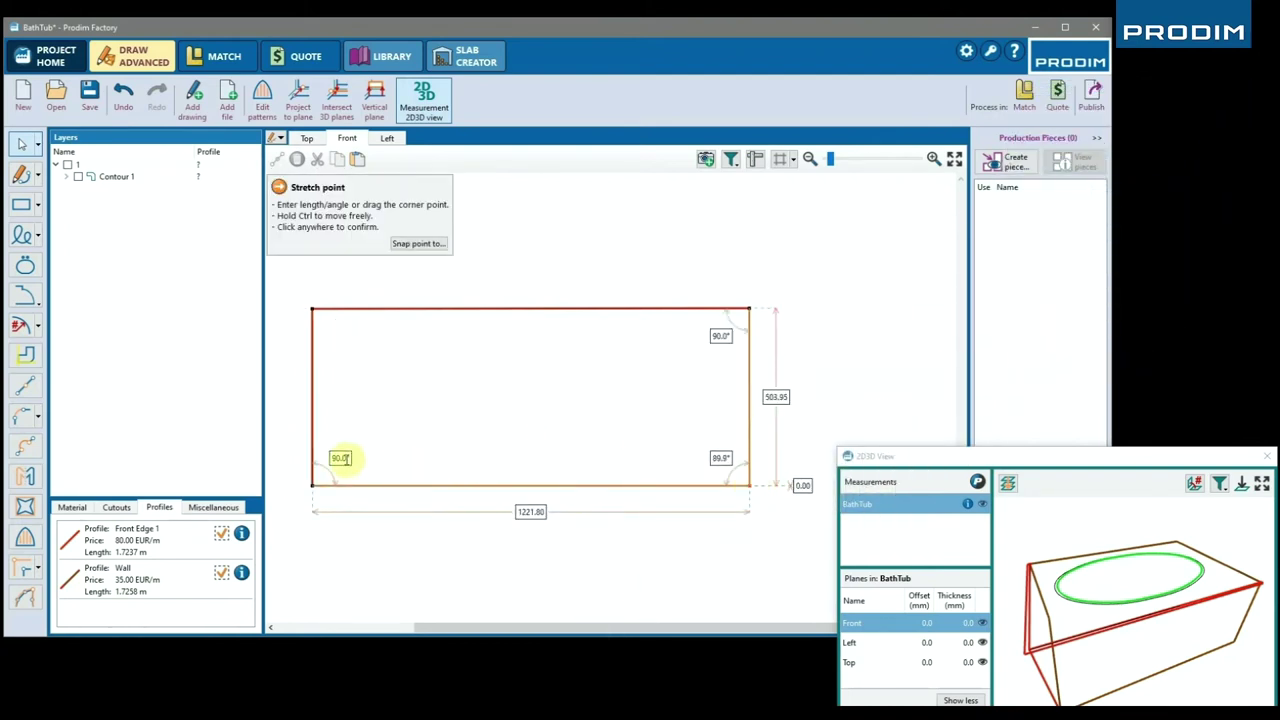
{"action": "left_click", "coordinate": [548, 397]}
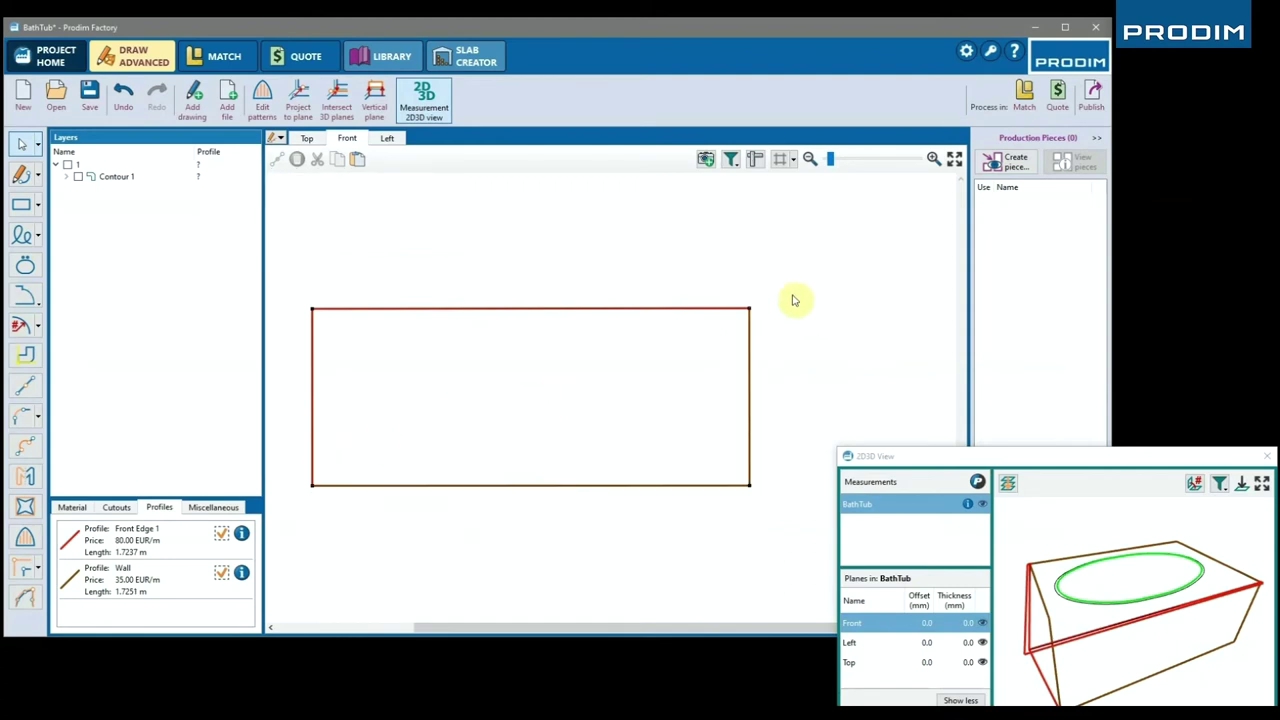
Step: Square up the two lower corners of the Left plane's rectangle with Stretch point
{"action": "left_click", "coordinate": [388, 139]}
{"action": "left_click", "coordinate": [339, 515]}
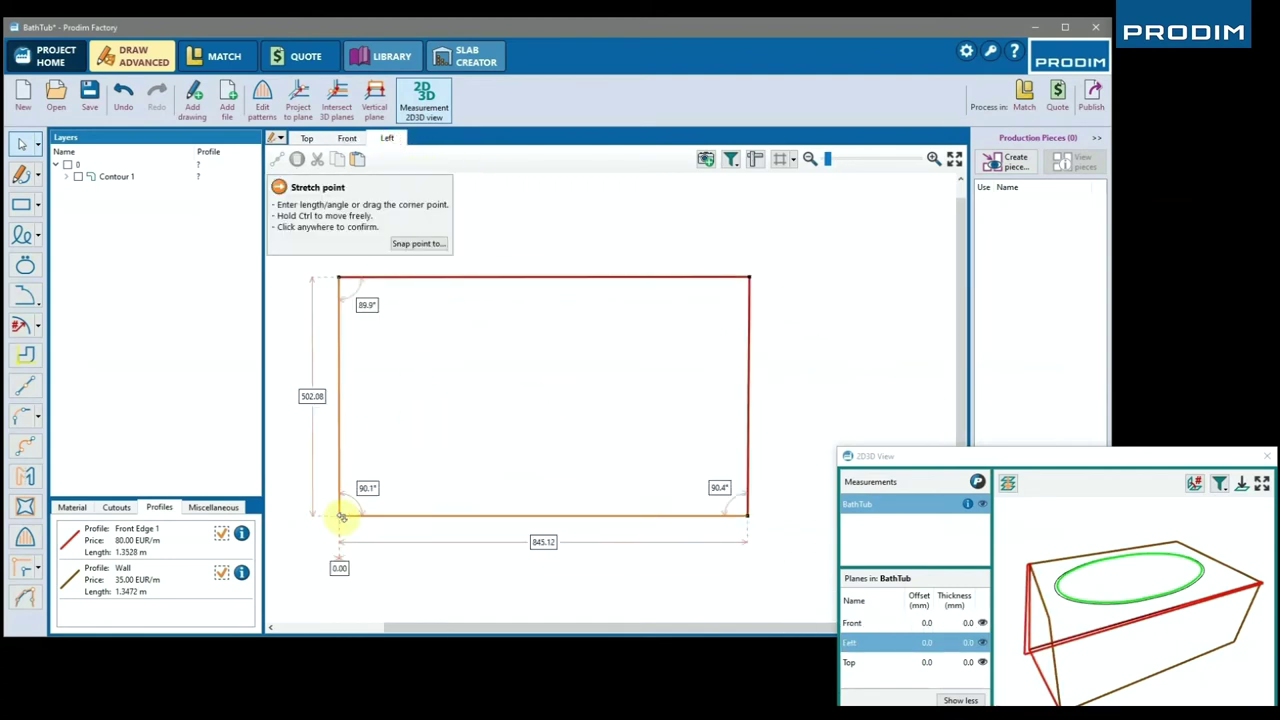
{"action": "left_click", "coordinate": [490, 479]}
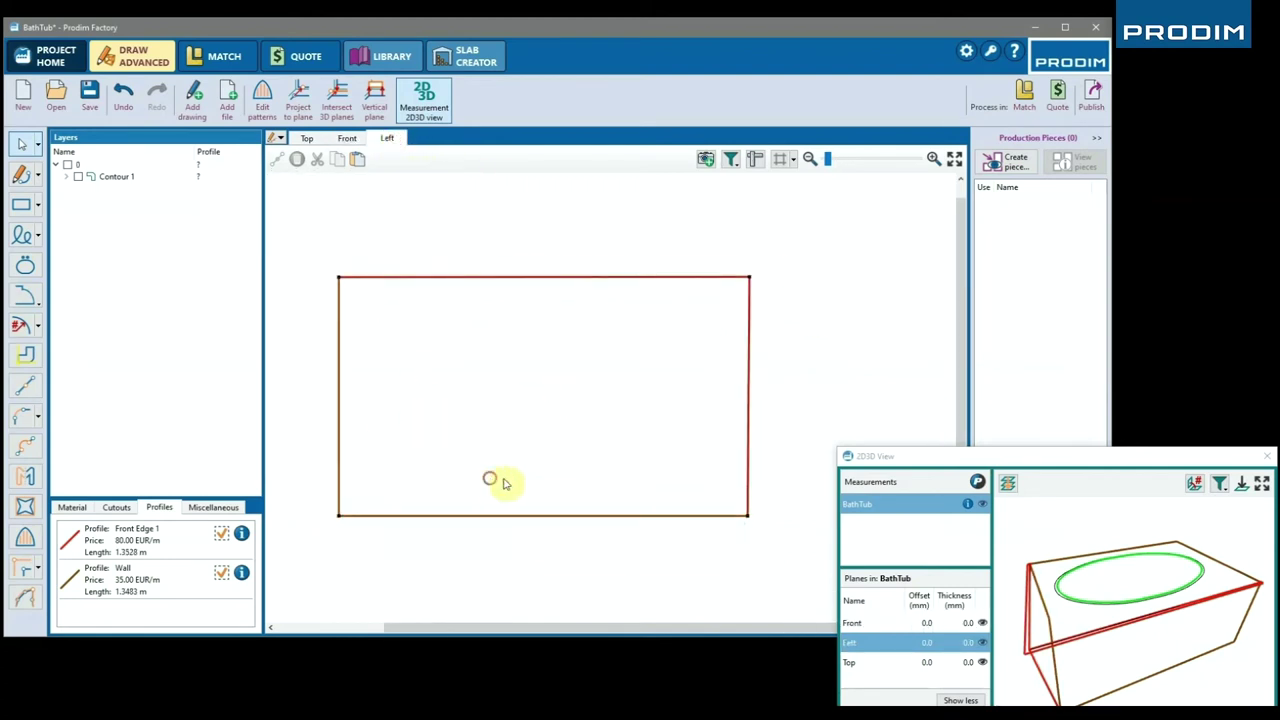
{"action": "left_click", "coordinate": [749, 515]}
{"action": "left_click", "coordinate": [730, 541]}
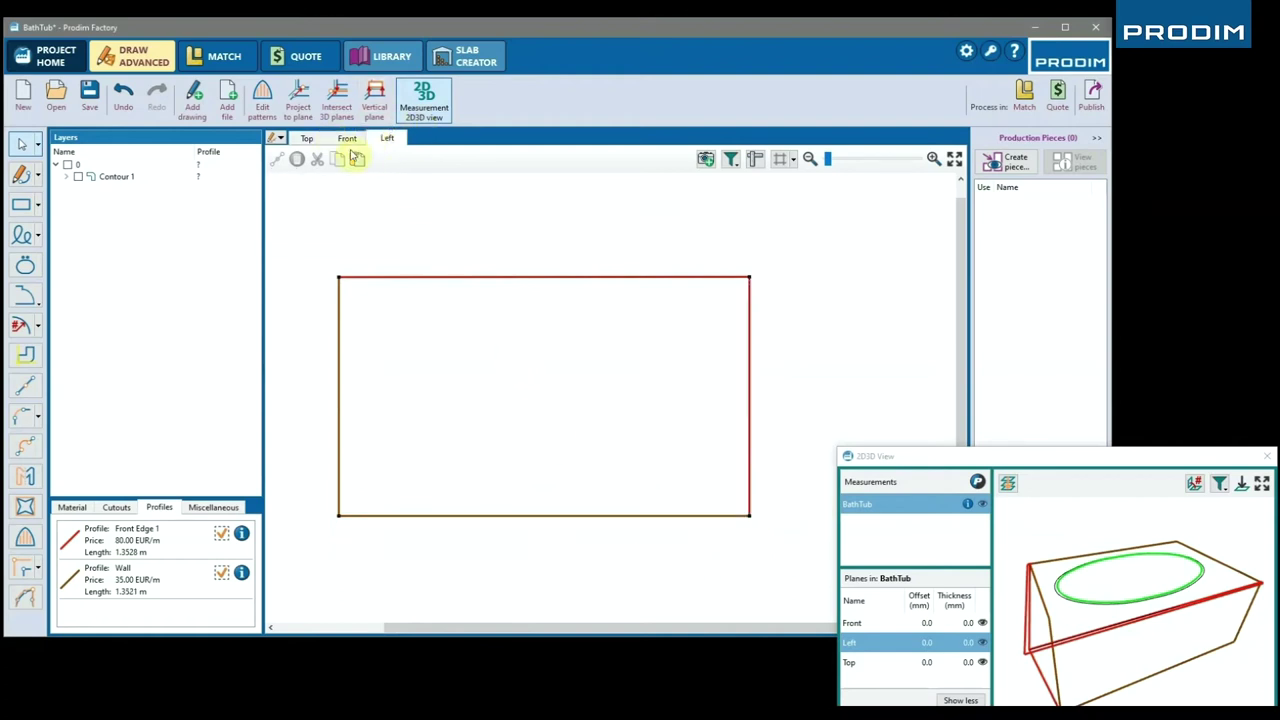
Step: Set a 3 mm offset and 30 mm thickness for the Front and Left planes
{"action": "left_click", "coordinate": [924, 620]}
{"action": "left_click", "coordinate": [965, 624]}
{"action": "type", "text": "30"}
{"action": "key", "text": "Return"}
{"action": "left_click", "coordinate": [924, 645]}
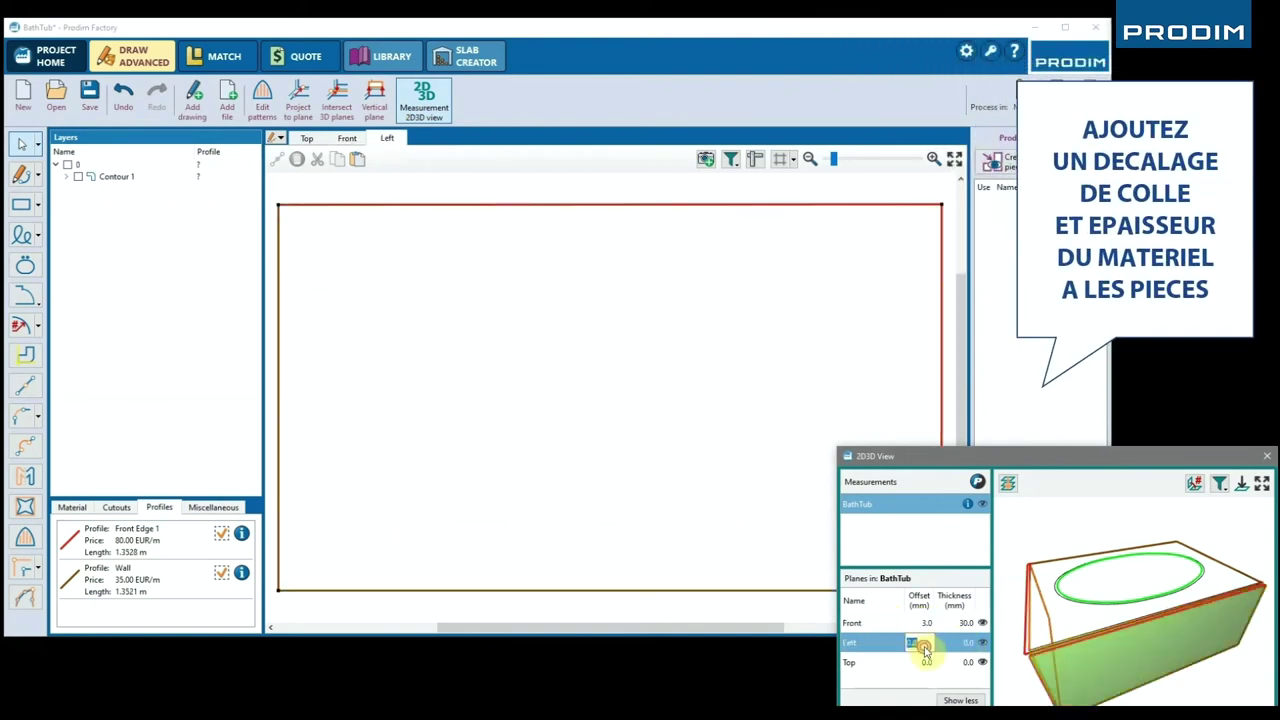
{"action": "type", "text": "30"}
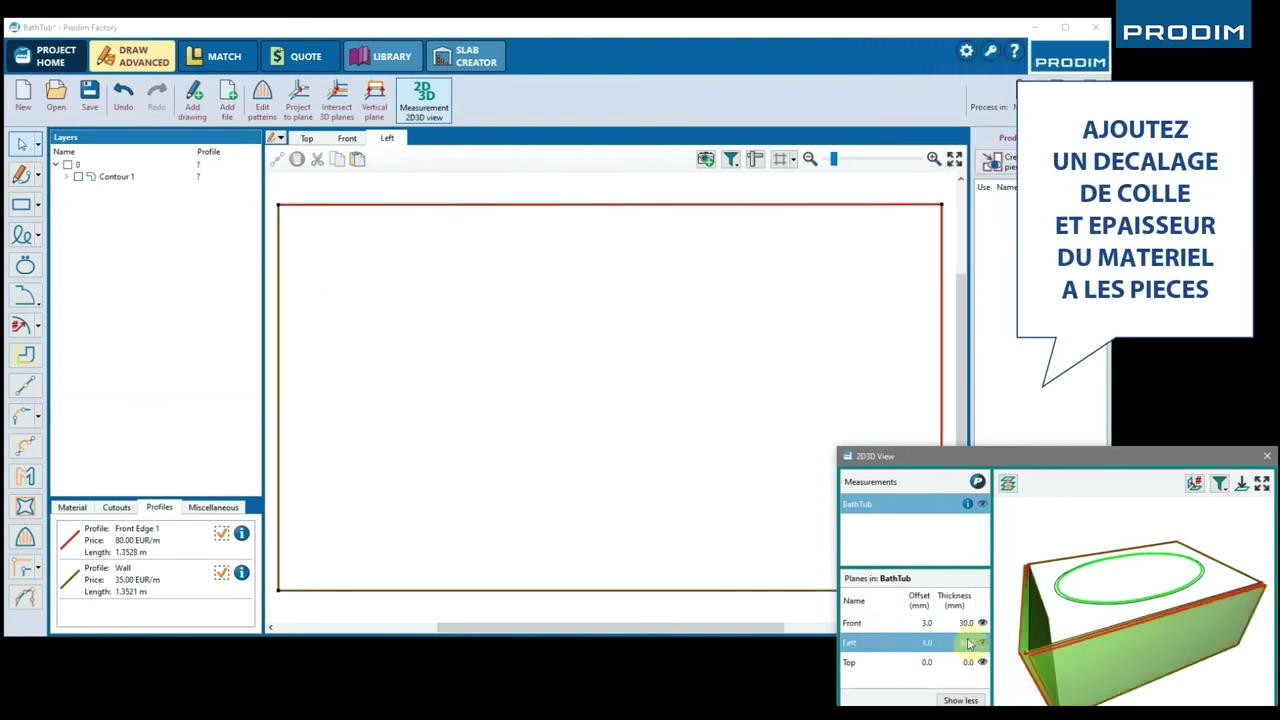
Step: Set the Top plane's offset to 3 mm and its thickness to 30 mm
{"action": "left_click", "coordinate": [930, 663]}
{"action": "type", "text": "3"}
{"action": "left_click", "coordinate": [968, 665]}
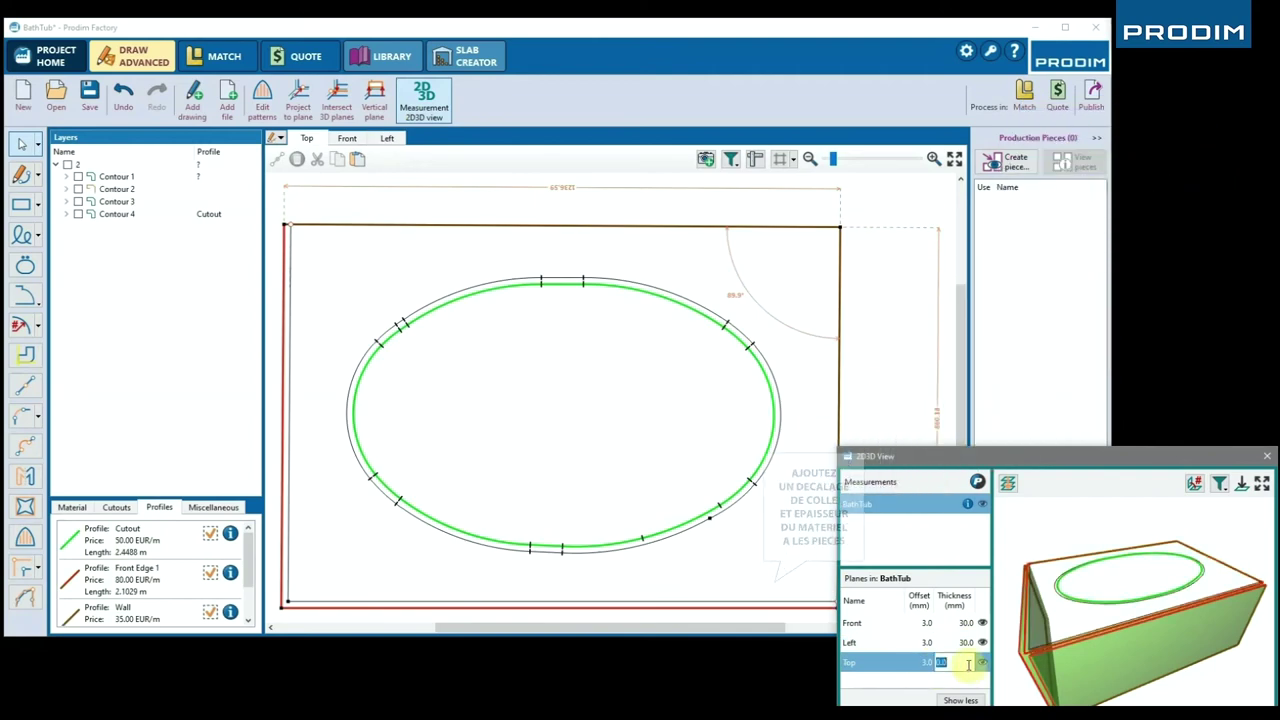
{"action": "type", "text": "30"}
{"action": "key", "text": "Return"}
Step: Add the 3D plane intersections with Front and with Left to the Top drawing
{"action": "middle_click_drag", "start_coordinate": [1068, 652], "coordinate": [1139, 622]}
{"action": "mouse_move", "coordinate": [1140, 625]}
{"action": "left_mouse_down"}
{"action": "mouse_move", "coordinate": [1270, 594]}
{"action": "mouse_move", "coordinate": [1145, 595]}
{"action": "mouse_move", "coordinate": [1080, 634]}
{"action": "mouse_move", "coordinate": [1077, 602]}
{"action": "mouse_move", "coordinate": [1094, 683]}
{"action": "mouse_move", "coordinate": [1100, 650]}
{"action": "mouse_move", "coordinate": [1176, 660]}
{"action": "mouse_move", "coordinate": [1148, 665]}
{"action": "mouse_move", "coordinate": [1130, 604]}
{"action": "left_mouse_up"}
{"action": "scroll", "coordinate": [615, 465], "scroll_direction": "down", "scroll_amount": 3}
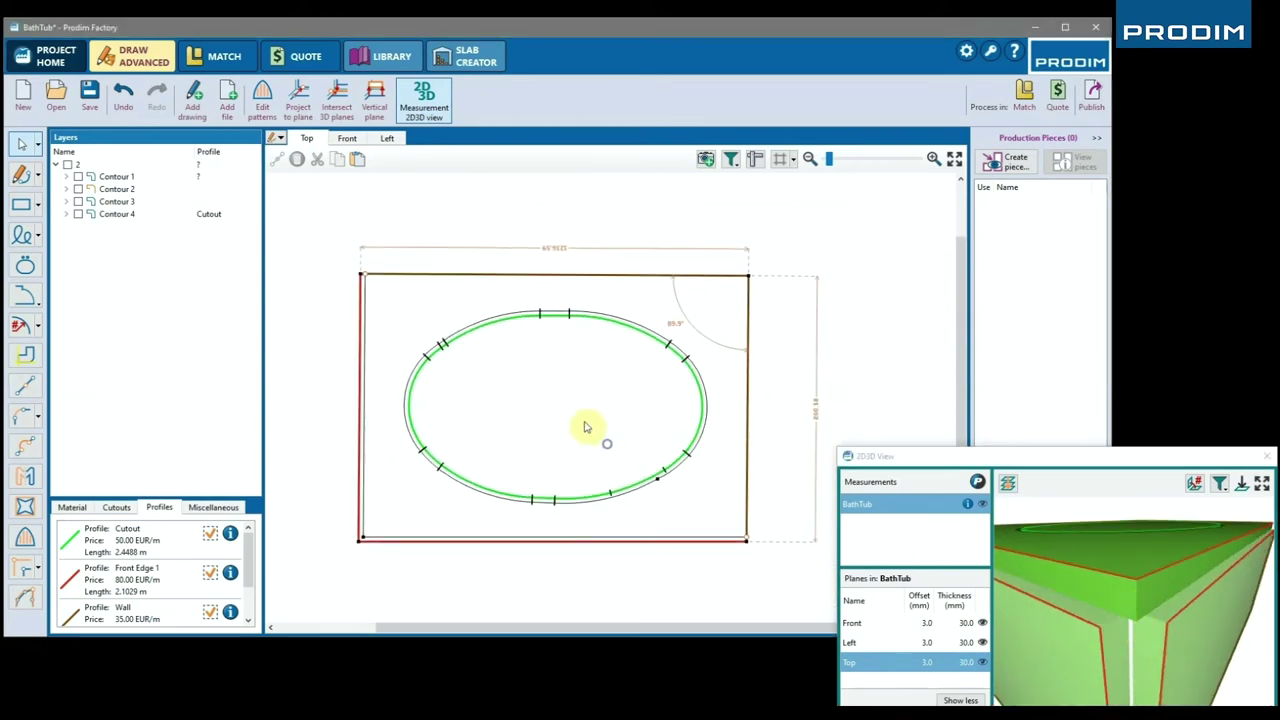
{"action": "left_click", "coordinate": [337, 100]}
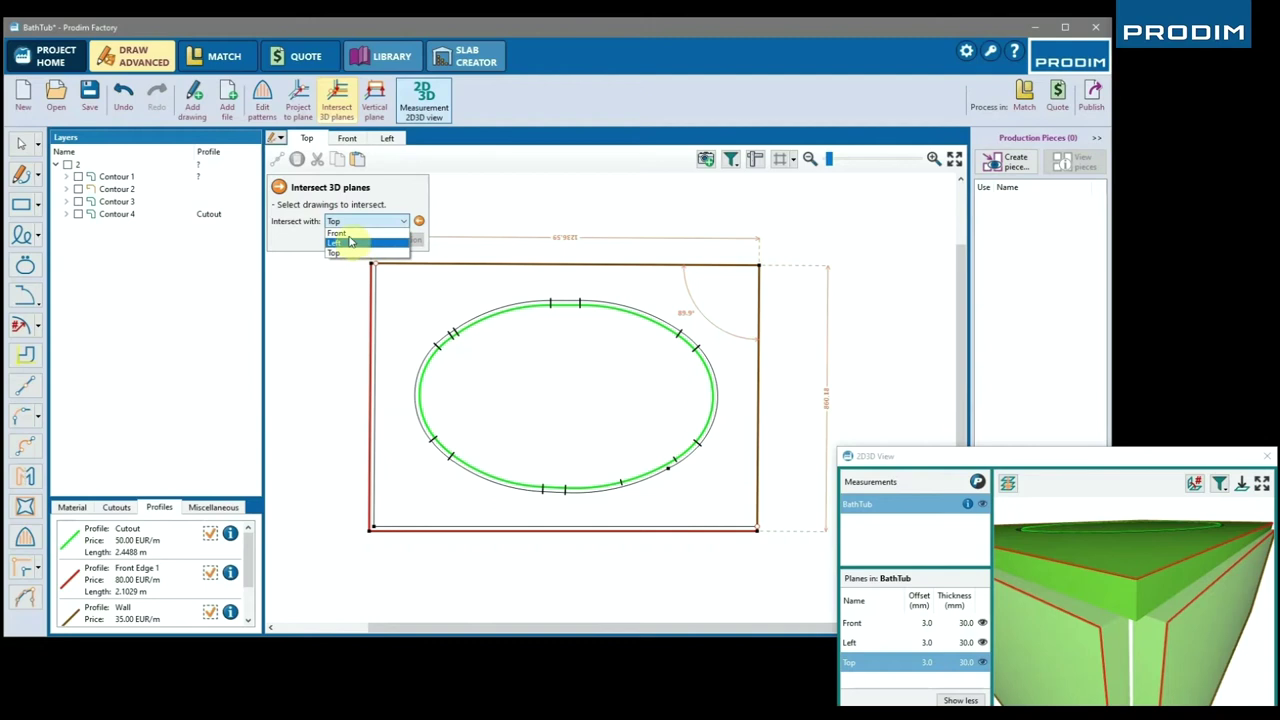
{"action": "left_click", "coordinate": [356, 240]}
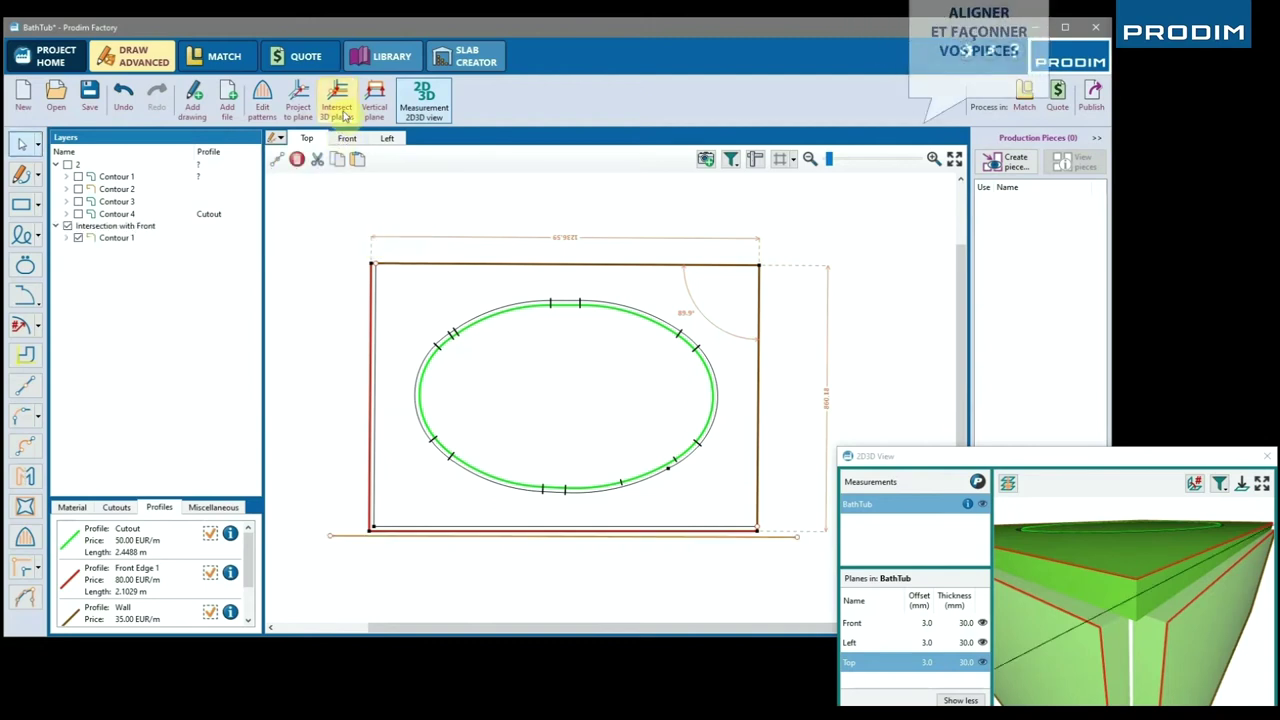
{"action": "left_click", "coordinate": [337, 100]}
{"action": "left_click", "coordinate": [365, 221]}
{"action": "left_click", "coordinate": [358, 243]}
{"action": "left_click", "coordinate": [371, 240]}
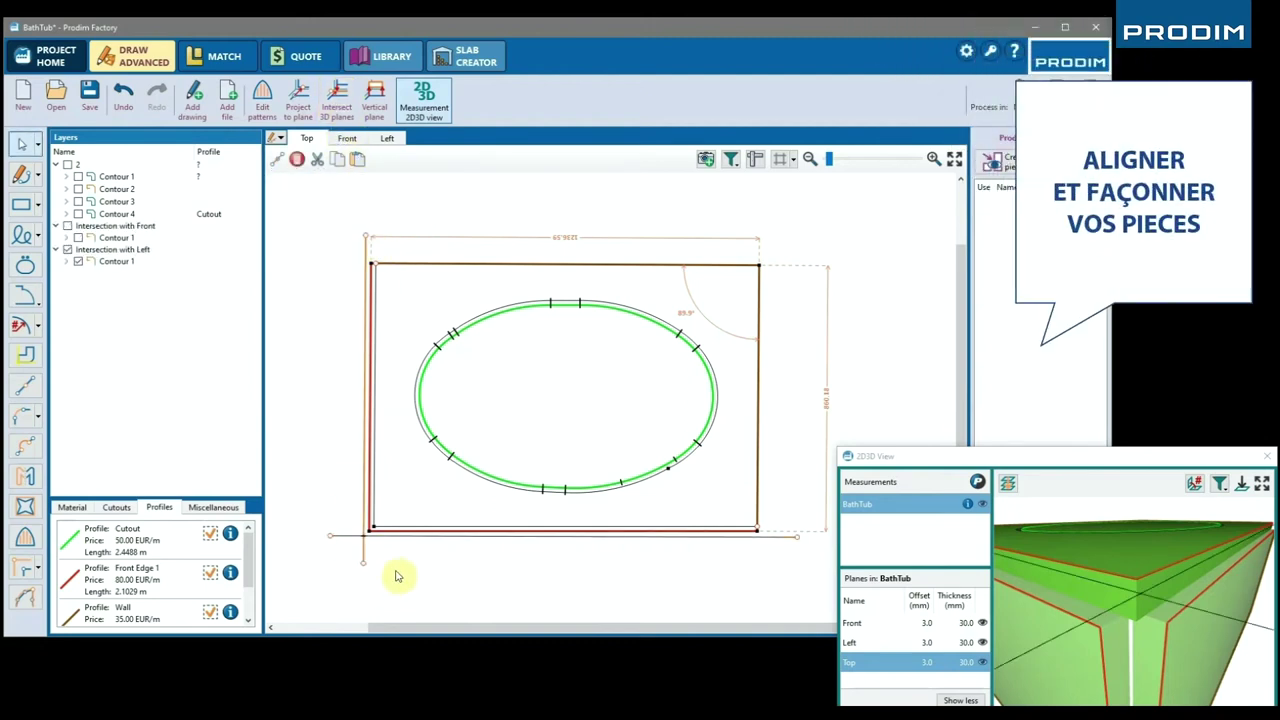
Step: Replace the Top outline's red front edges with the intersection lines, extending the wall lines to meet them and trimming the overhanging ends
{"action": "scroll", "coordinate": [363, 528], "scroll_direction": "up", "scroll_amount": 5}
{"action": "key", "text": "Delete"}
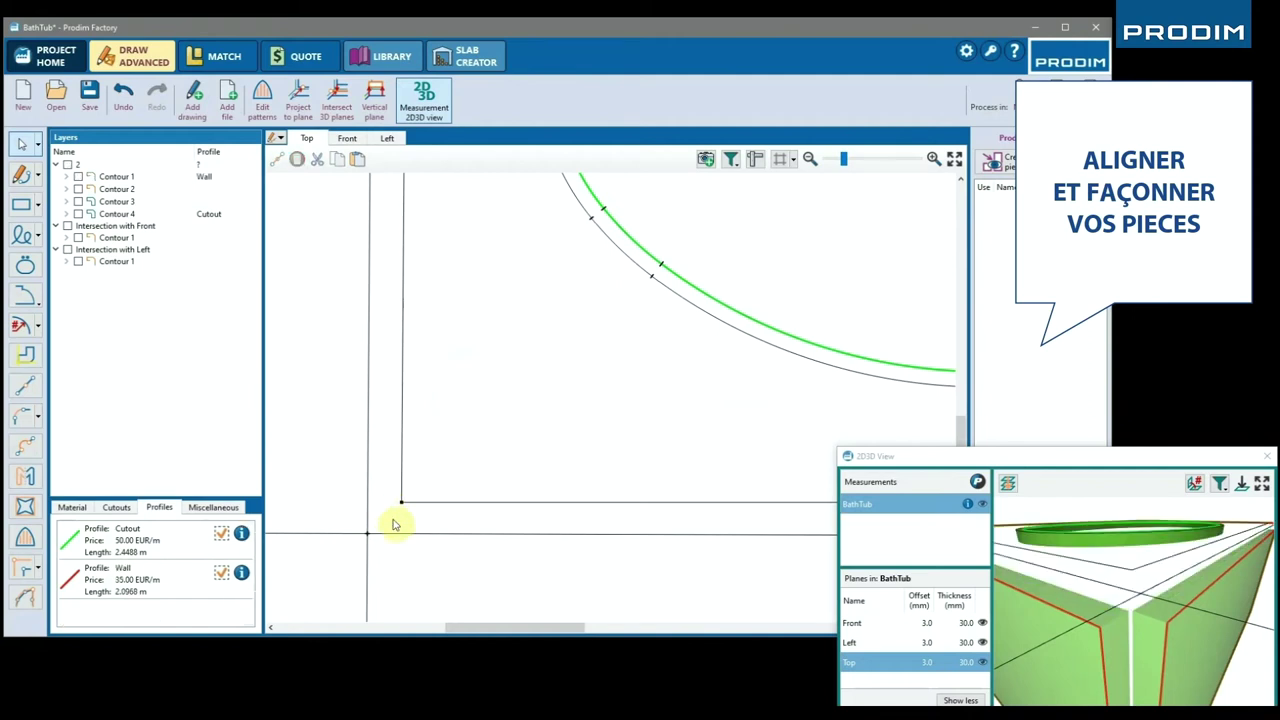
{"action": "scroll", "coordinate": [394, 518], "scroll_direction": "down", "scroll_amount": 5}
{"action": "left_click_drag", "start_coordinate": [393, 251], "coordinate": [373, 251]}
{"action": "left_click", "coordinate": [363, 279]}
{"action": "left_click_drag", "start_coordinate": [780, 517], "coordinate": [779, 536]}
{"action": "left_click", "coordinate": [779, 536]}
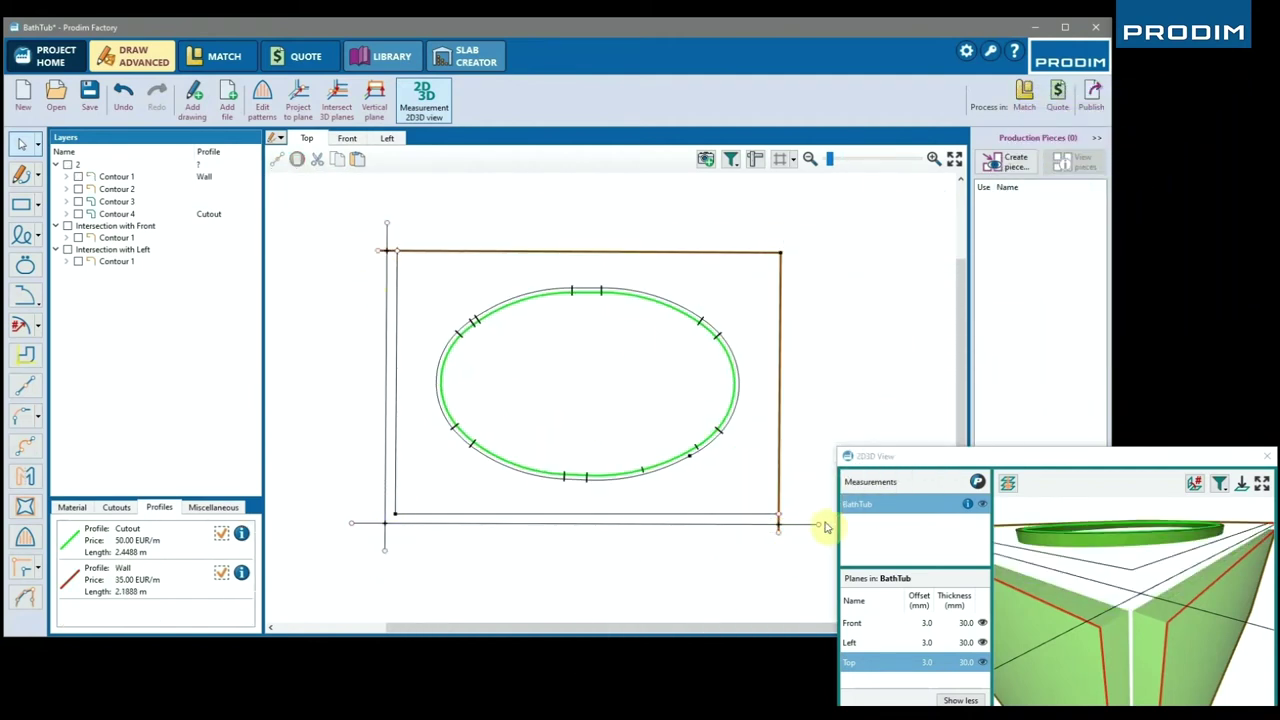
{"action": "left_click_drag", "start_coordinate": [355, 533], "coordinate": [388, 565]}
{"action": "key", "text": "Delete"}
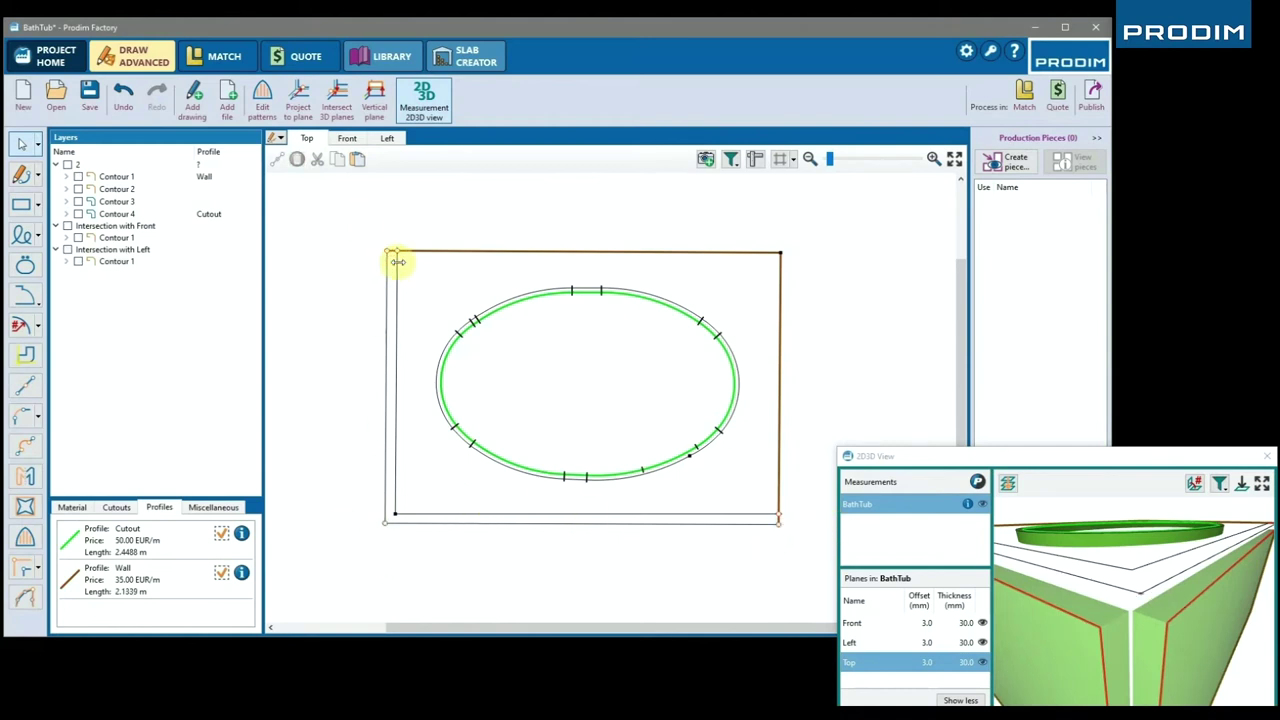
{"action": "left_click", "coordinate": [1259, 483]}
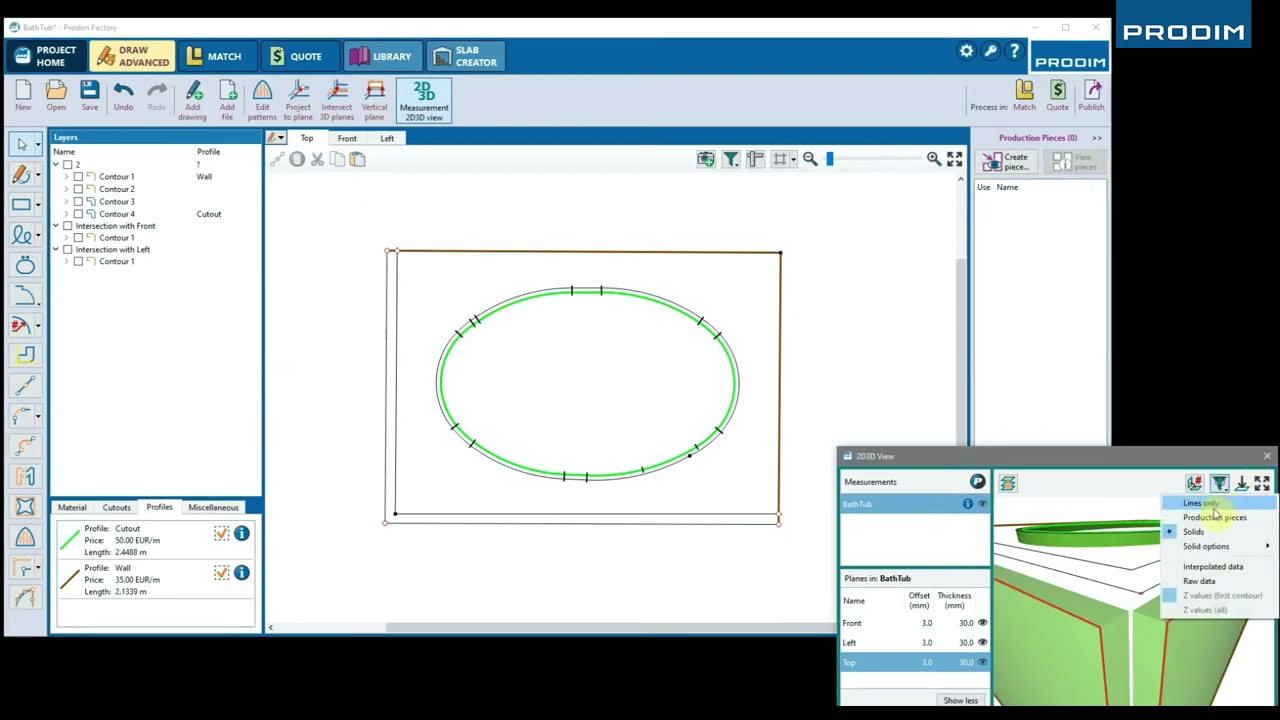
{"action": "mouse_move", "coordinate": [1248, 547]}
{"action": "left_click", "coordinate": [903, 358]}
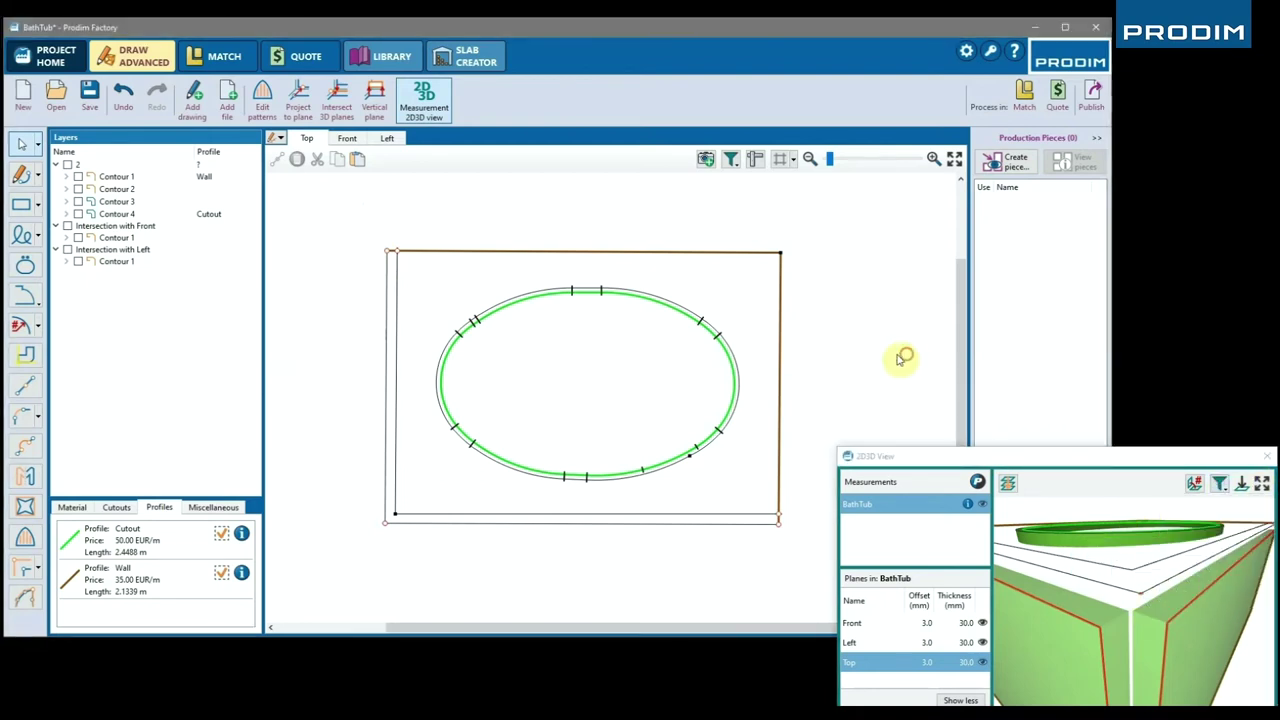
Step: Move the Front and Left intersection contours into layer 2 so they join the Top piece's outer contour
{"action": "left_click_drag", "start_coordinate": [138, 224], "coordinate": [147, 173]}
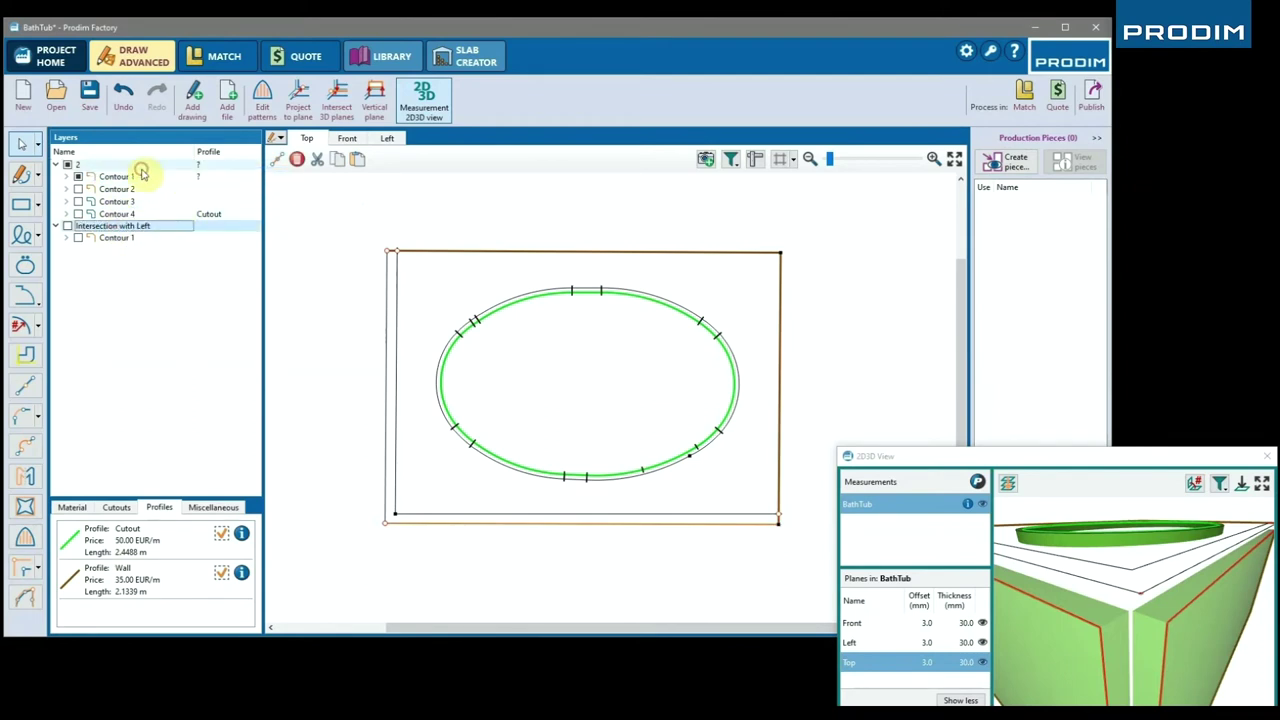
{"action": "left_click_drag", "start_coordinate": [122, 236], "coordinate": [120, 163]}
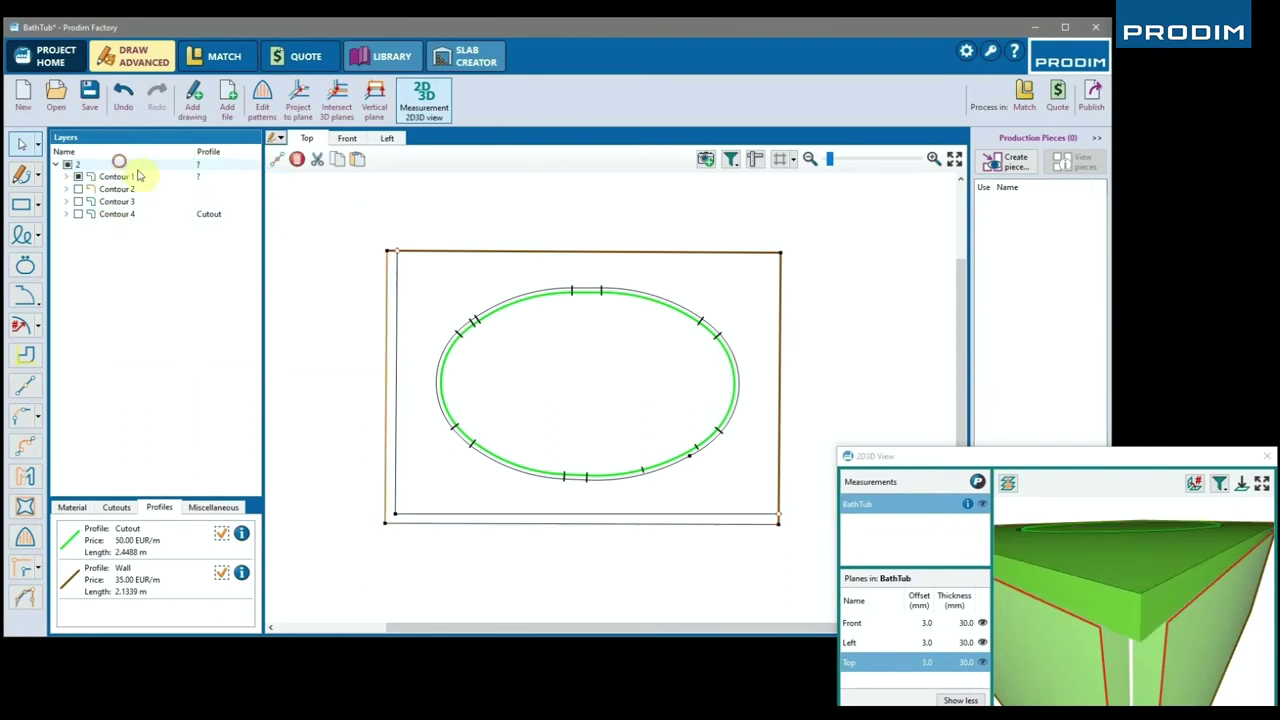
{"action": "mouse_move", "coordinate": [1116, 629]}
{"action": "left_mouse_down"}
{"action": "mouse_move", "coordinate": [1120, 686]}
{"action": "mouse_move", "coordinate": [1129, 620]}
{"action": "left_mouse_up"}
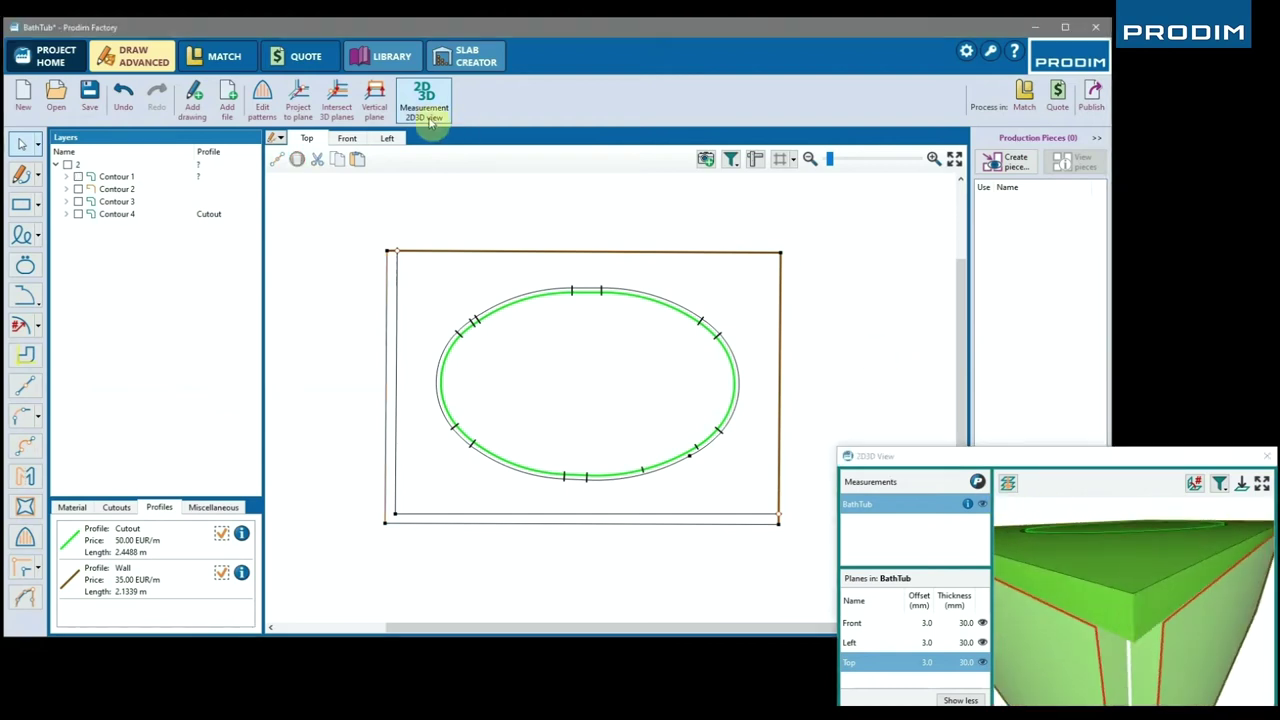
Step: Add the 3D plane intersections with Left and with Top to the Front drawing
{"action": "left_click", "coordinate": [347, 138]}
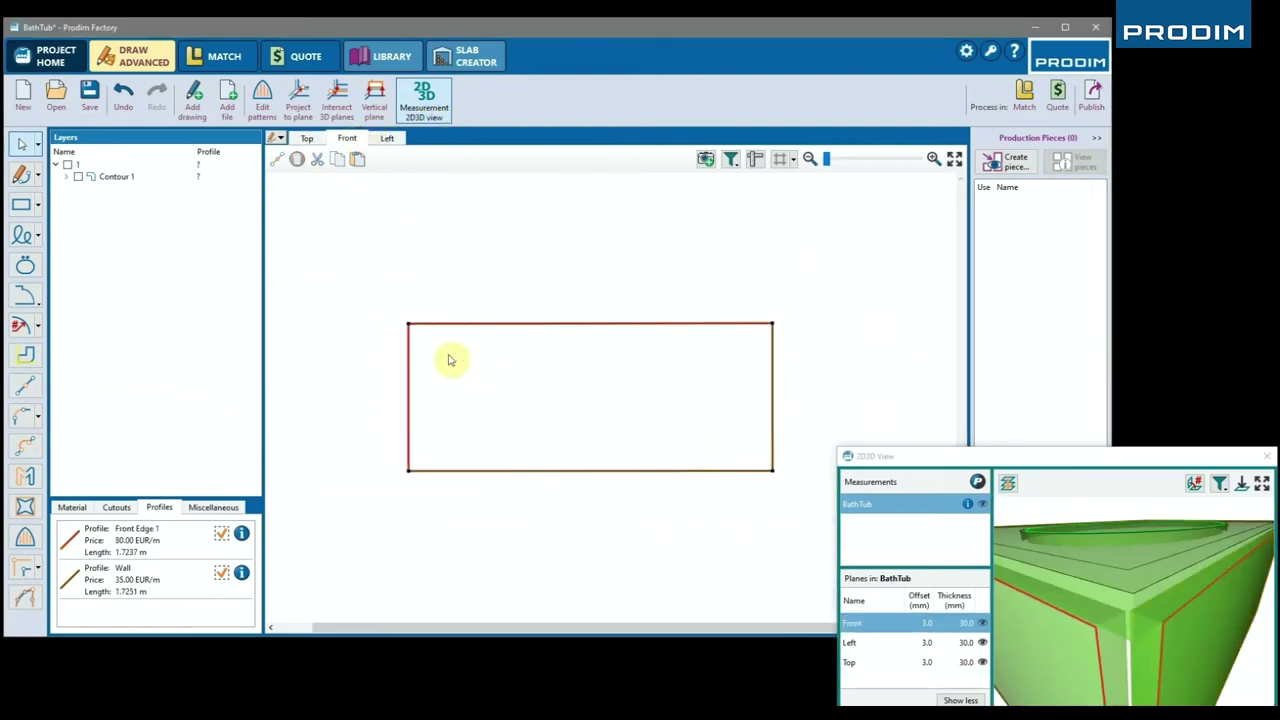
{"action": "left_click", "coordinate": [344, 111]}
{"action": "left_click", "coordinate": [370, 240]}
{"action": "left_click", "coordinate": [366, 224]}
{"action": "left_click", "coordinate": [358, 250]}
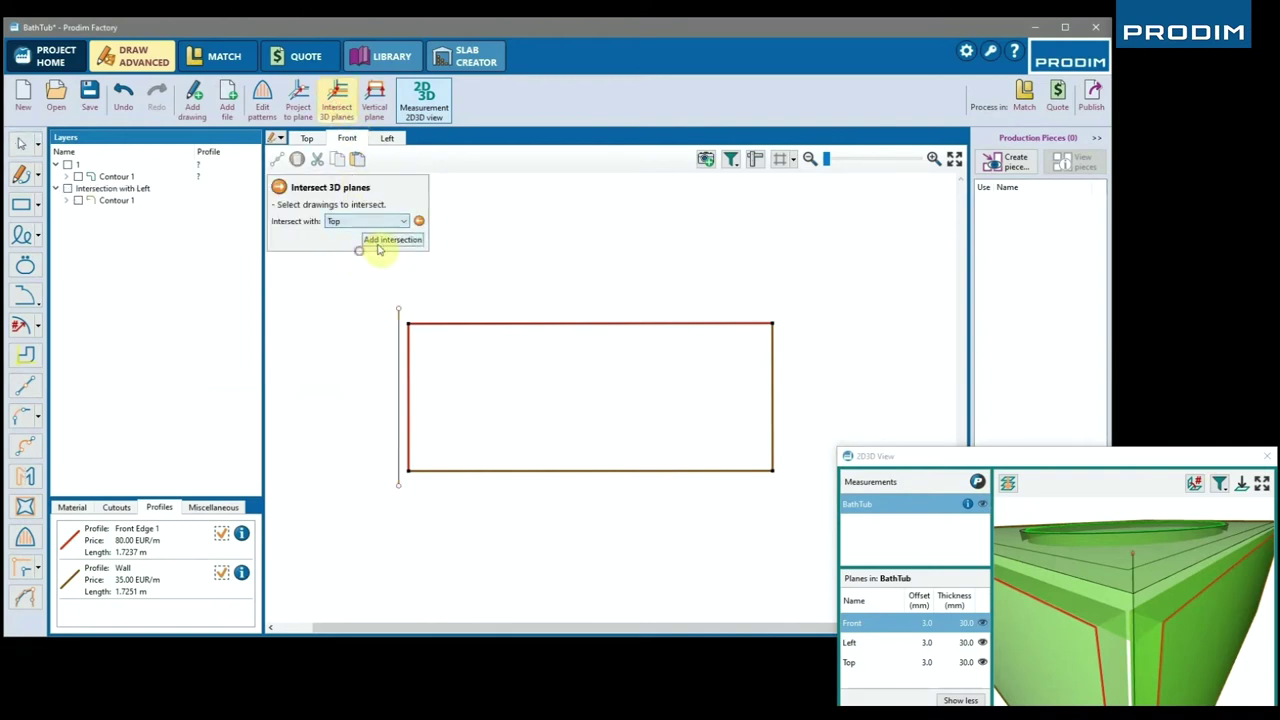
{"action": "left_click", "coordinate": [380, 243]}
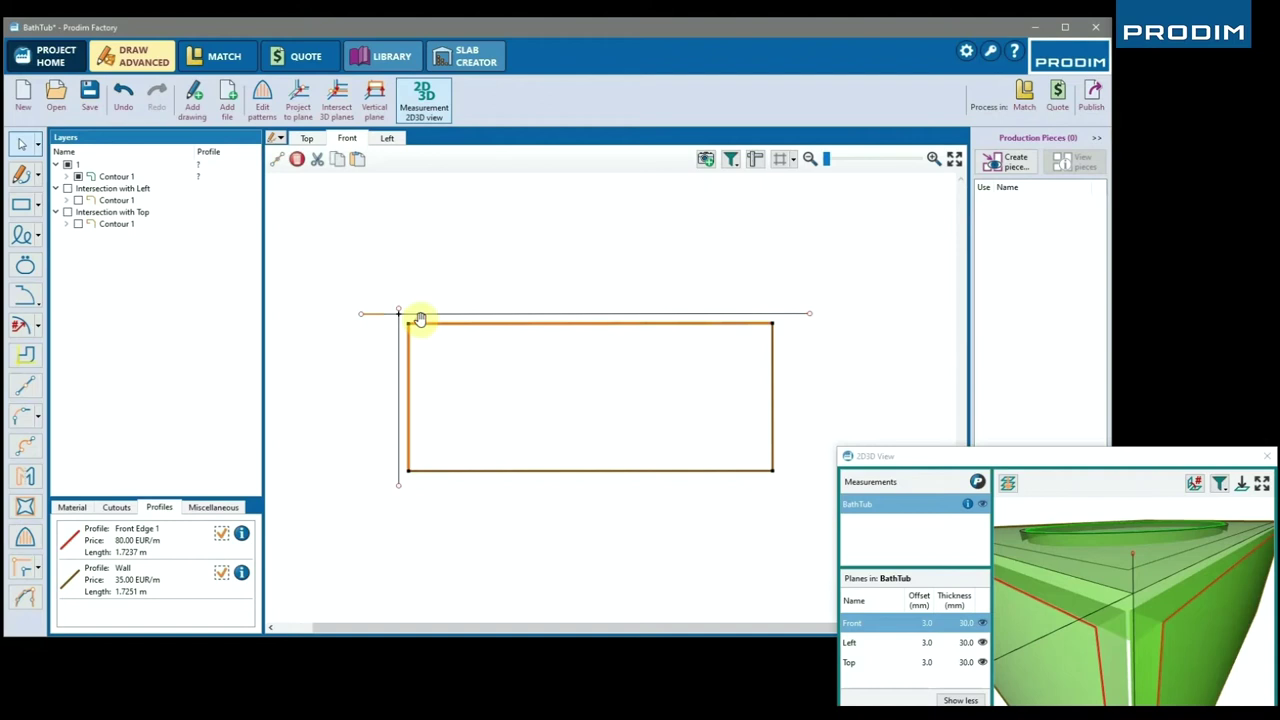
Step: Replace the Front outline's red edges with the intersection lines, trimmed at the corners, and merge their contours into layer 1
{"action": "key", "text": "Delete"}
{"action": "left_click_drag", "start_coordinate": [407, 470], "coordinate": [387, 470]}
{"action": "left_click", "coordinate": [376, 470]}
{"action": "mouse_move", "coordinate": [766, 333]}
{"action": "left_mouse_down"}
{"action": "mouse_move", "coordinate": [771, 298]}
{"action": "mouse_move", "coordinate": [772, 313]}
{"action": "left_mouse_up"}
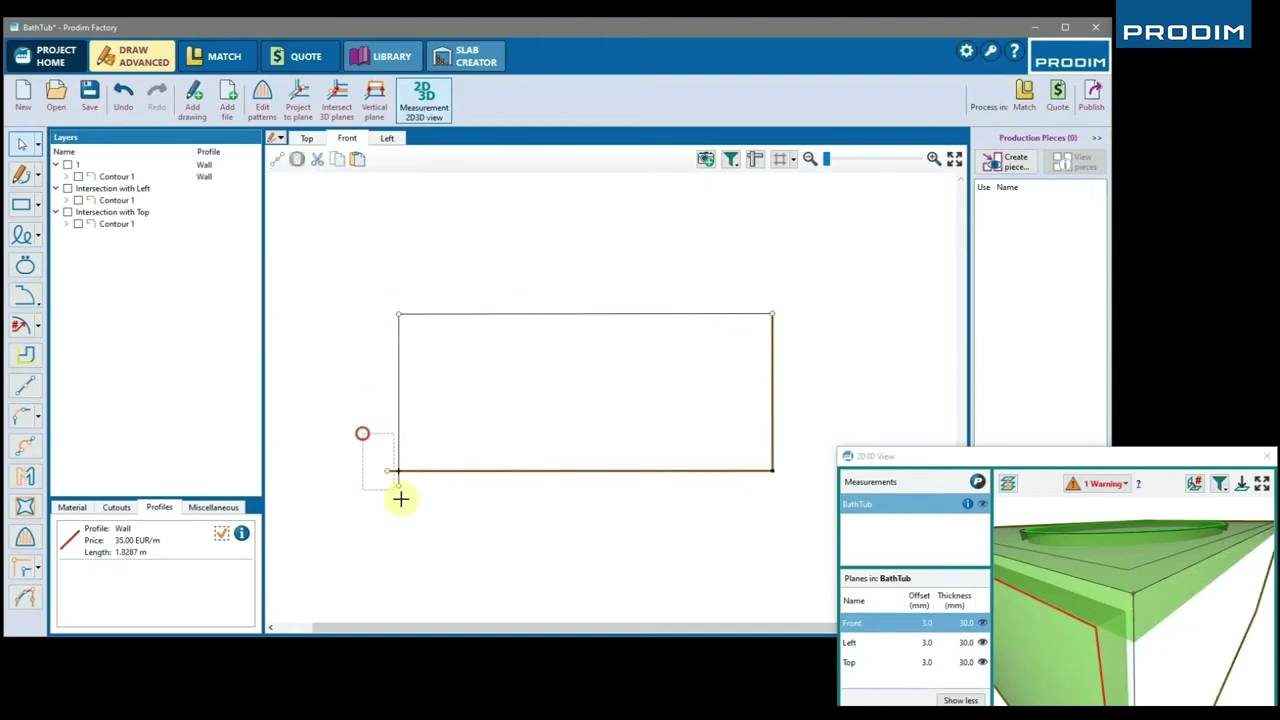
{"action": "left_click_drag", "start_coordinate": [98, 189], "coordinate": [159, 166]}
{"action": "mouse_move", "coordinate": [1110, 658]}
{"action": "left_mouse_down"}
{"action": "mouse_move", "coordinate": [1143, 651]}
{"action": "mouse_move", "coordinate": [1118, 651]}
{"action": "left_mouse_up"}
Step: Add the 3D plane intersections with Front and with Top to the Left drawing
{"action": "left_click", "coordinate": [387, 138]}
{"action": "left_click", "coordinate": [337, 100]}
{"action": "left_click", "coordinate": [354, 221]}
{"action": "left_click", "coordinate": [365, 233]}
{"action": "left_click", "coordinate": [349, 255]}
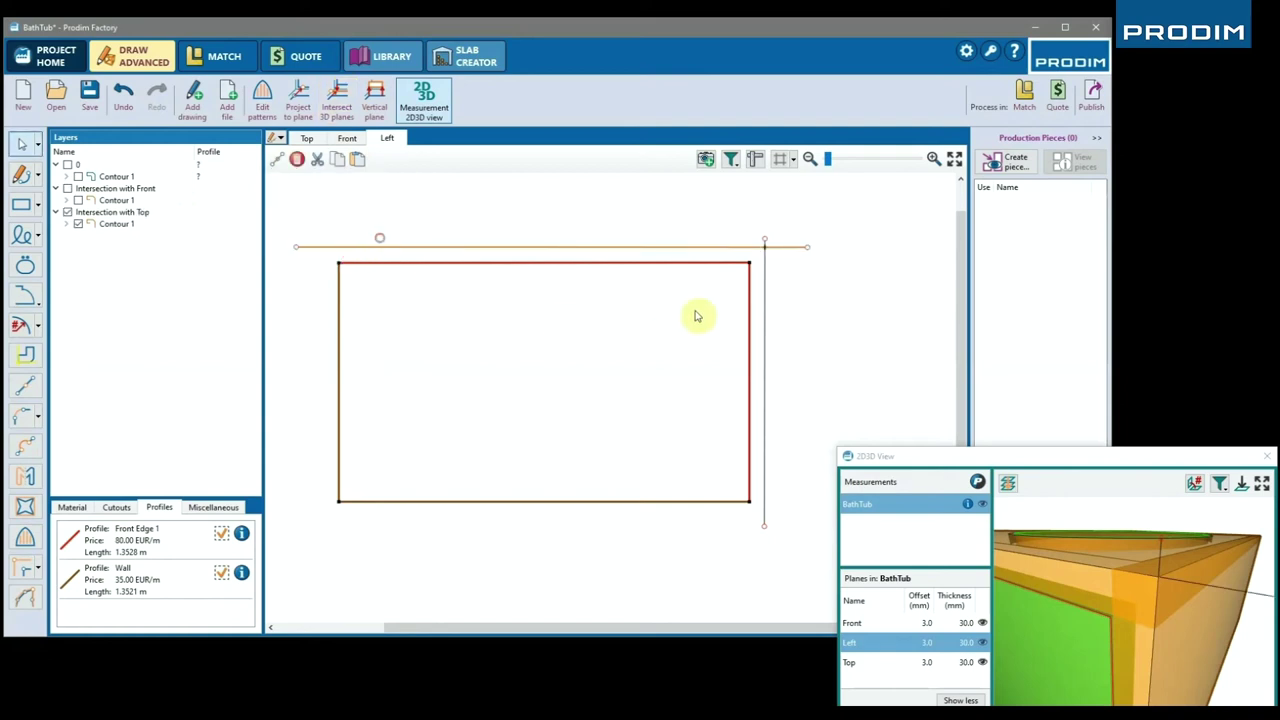
Step: Replace the Left outline's red edges with the intersection lines, trimmed at the corners, and merge their contours into layer 0
{"action": "left_click", "coordinate": [730, 265]}
{"action": "key", "text": "Delete"}
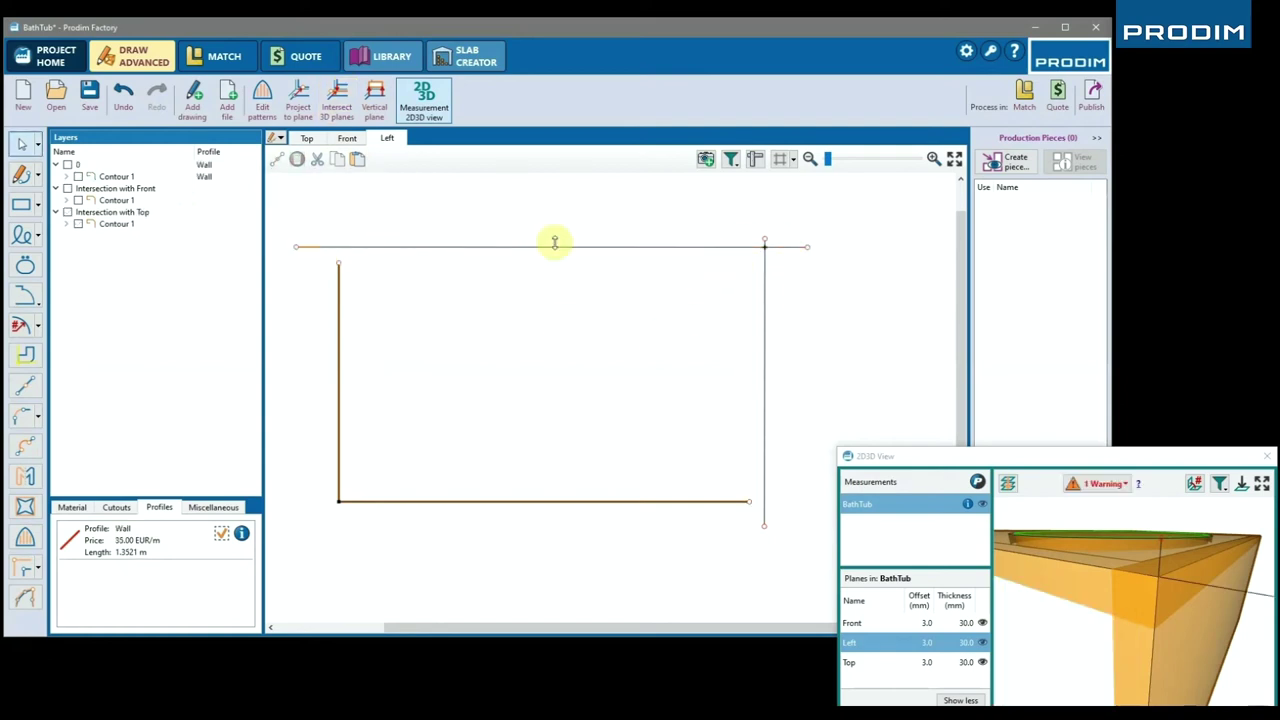
{"action": "left_click_drag", "start_coordinate": [341, 262], "coordinate": [339, 247]}
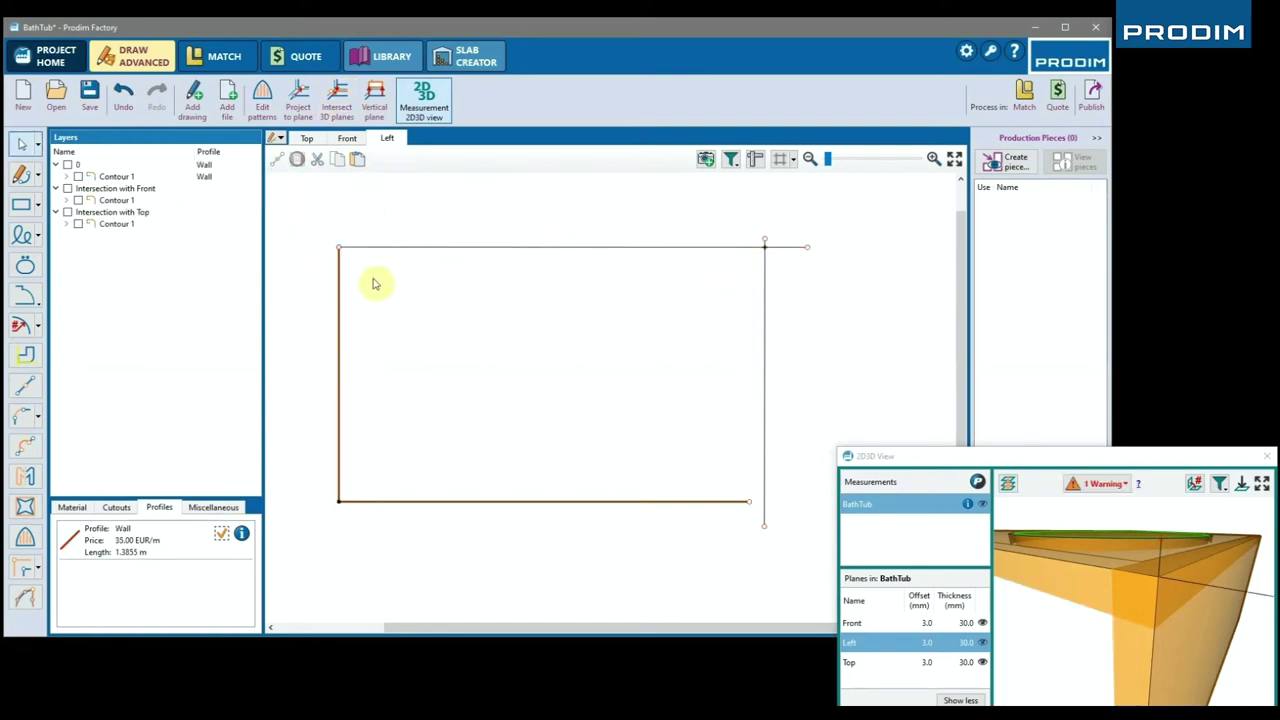
{"action": "mouse_move", "coordinate": [755, 502]}
{"action": "left_mouse_down"}
{"action": "mouse_move", "coordinate": [788, 499]}
{"action": "mouse_move", "coordinate": [764, 501]}
{"action": "left_mouse_up"}
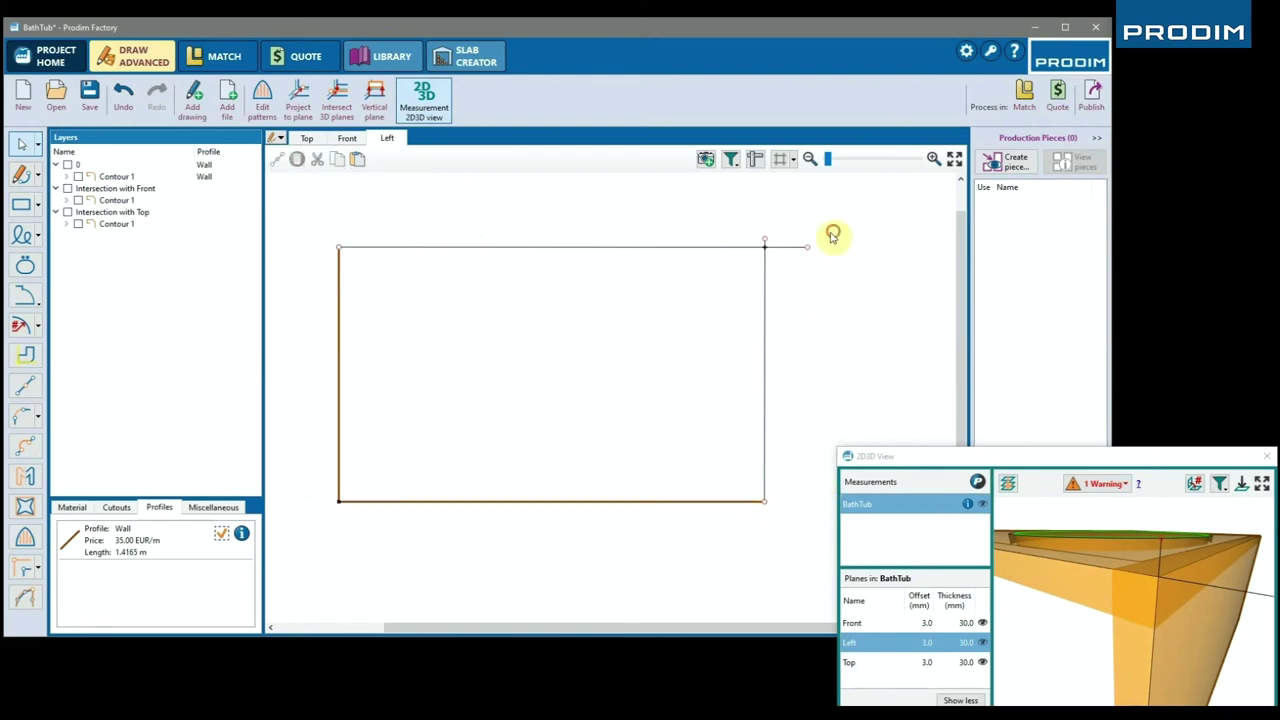
{"action": "left_click_drag", "start_coordinate": [110, 189], "coordinate": [135, 168]}
Step: Open the Top drawing and assign the Cut-out profile to the inner oval, Contour 4
{"action": "left_click_drag", "start_coordinate": [1137, 600], "coordinate": [1133, 651]}
{"action": "left_click", "coordinate": [837, 379]}
{"action": "left_click", "coordinate": [1133, 551]}
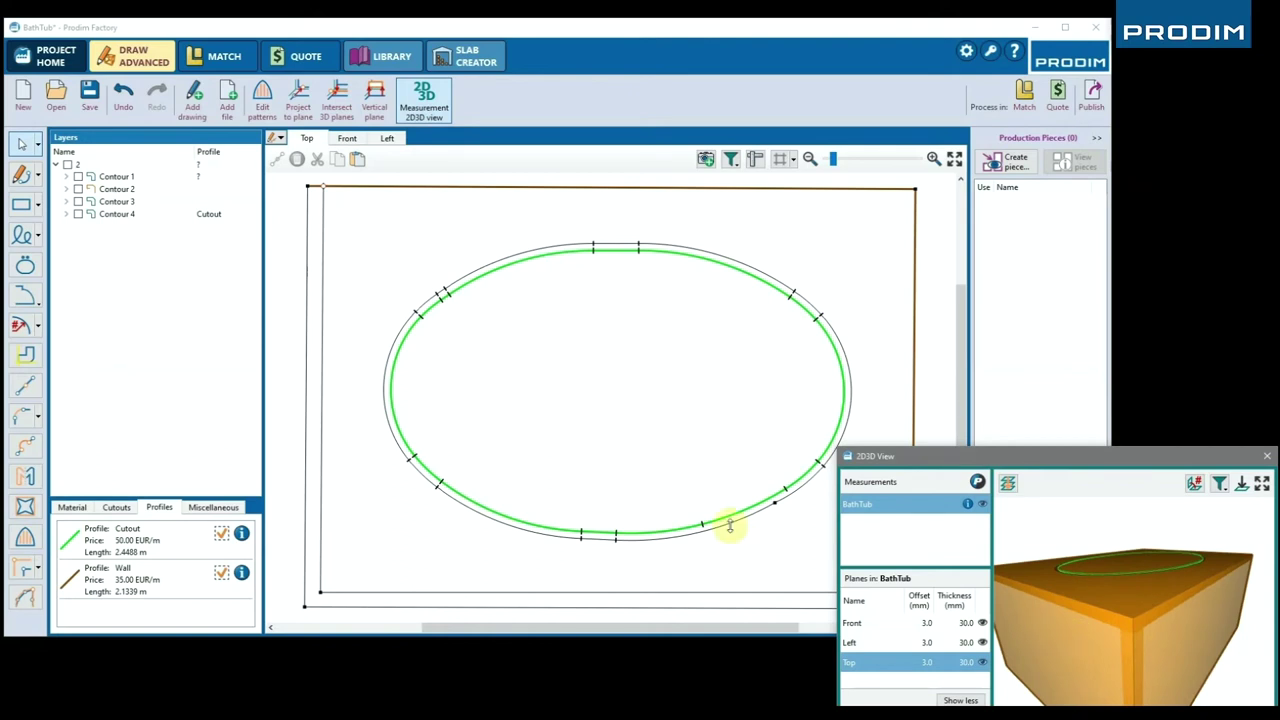
{"action": "left_click", "coordinate": [209, 218]}
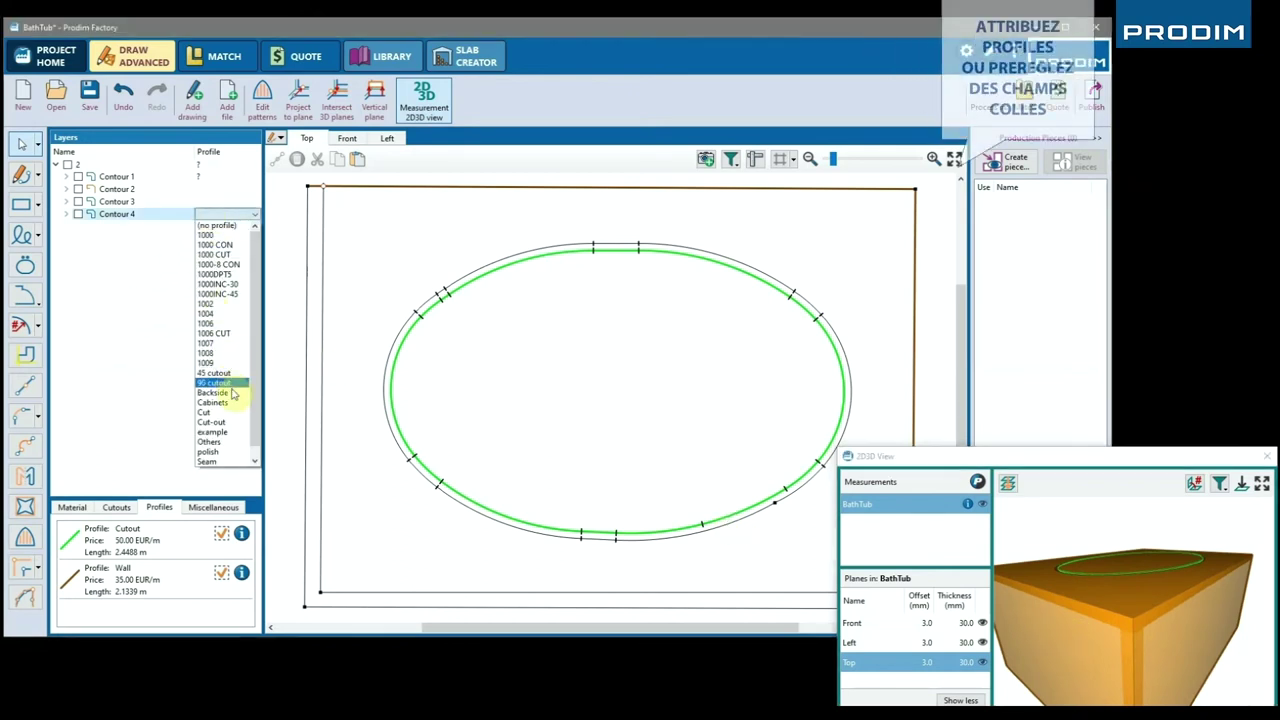
{"action": "left_click", "coordinate": [226, 423]}
Step: Apply the 45 cutout profile to the two outer edges of Top that meet the Left and Front pieces
{"action": "left_click", "coordinate": [25, 296]}
{"action": "left_click", "coordinate": [54, 348]}
{"action": "left_click", "coordinate": [306, 405]}
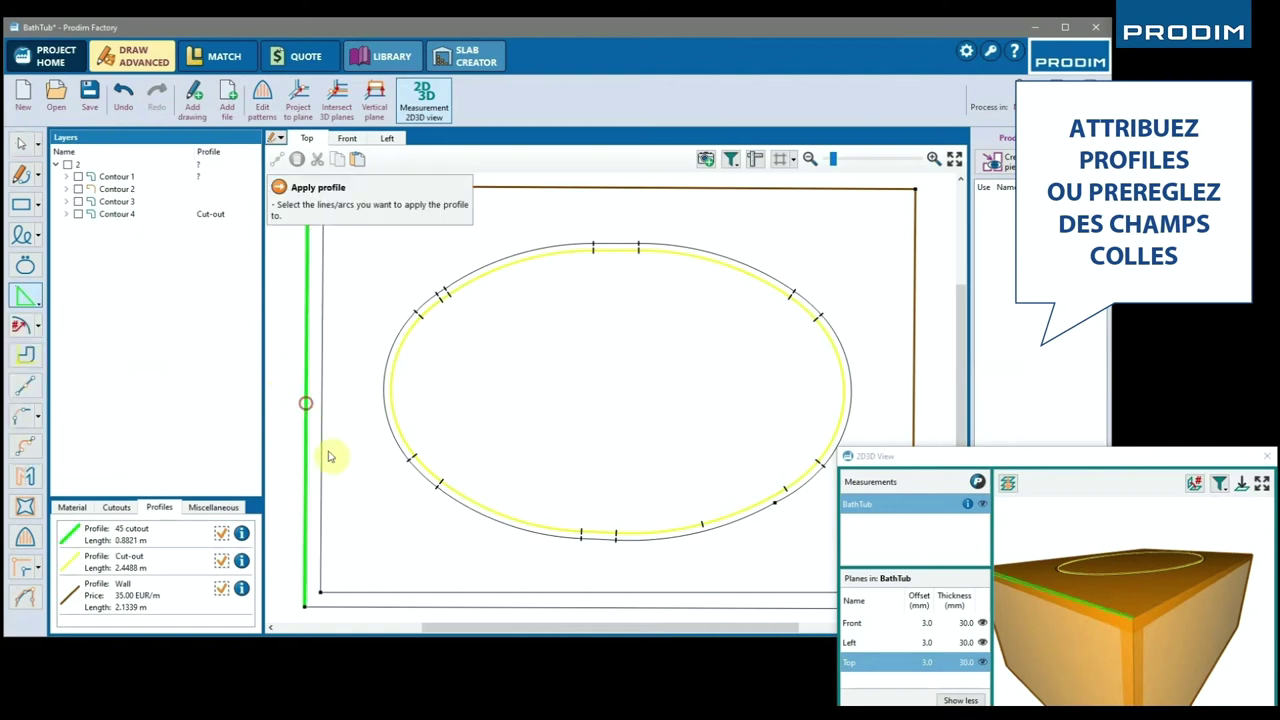
{"action": "left_click", "coordinate": [333, 605]}
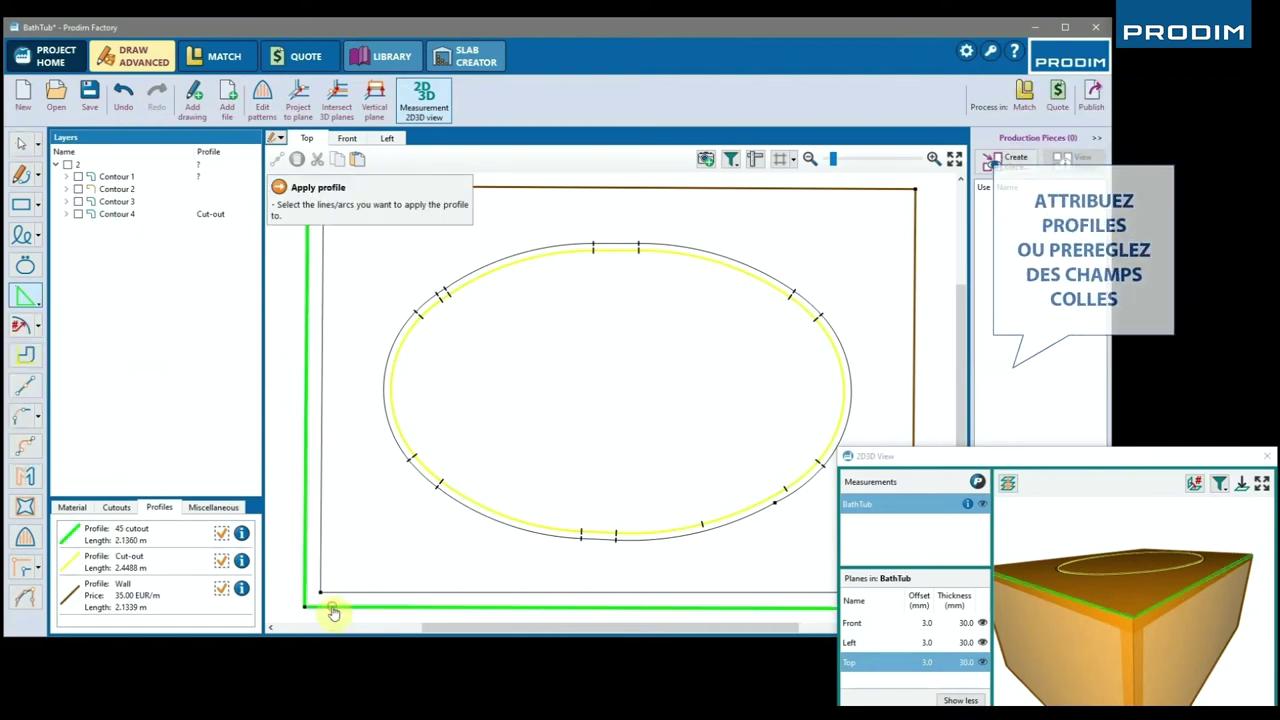
Step: Apply the 45 cutout profile to the Front drawing's upper edge and left side edge
{"action": "left_click", "coordinate": [347, 138]}
{"action": "left_click", "coordinate": [25, 296]}
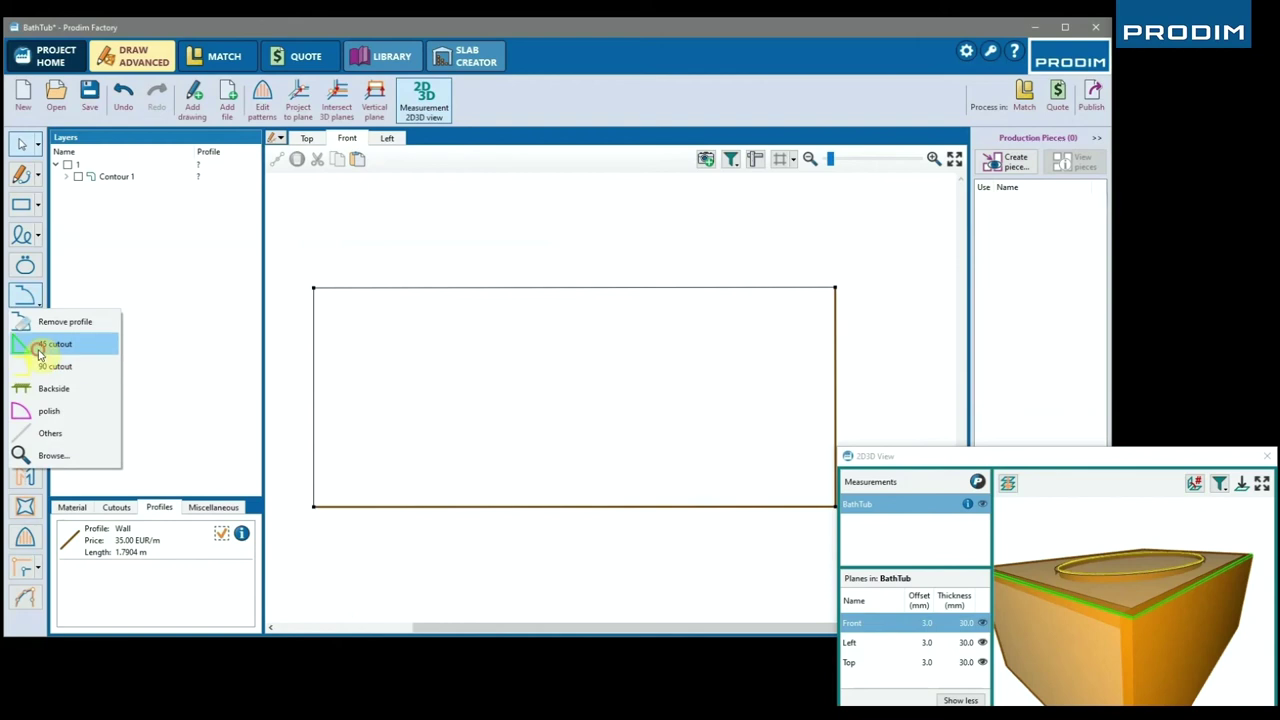
{"action": "left_click", "coordinate": [38, 350]}
{"action": "left_click", "coordinate": [314, 338]}
{"action": "left_click", "coordinate": [371, 287]}
Step: Apply the 45 cutout profile to the Left drawing's upper edge and right side edge
{"action": "left_click", "coordinate": [387, 138]}
{"action": "left_click", "coordinate": [33, 297]}
{"action": "left_click", "coordinate": [50, 342]}
{"action": "left_click", "coordinate": [871, 205]}
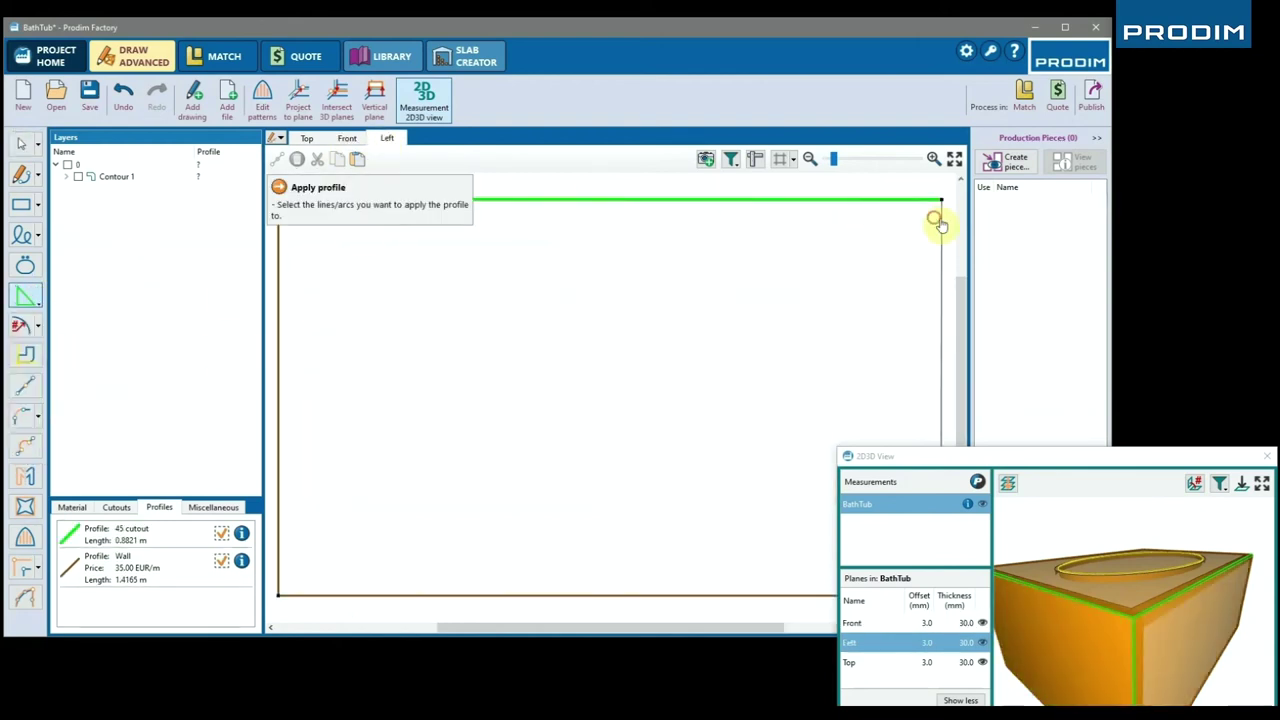
{"action": "left_click", "coordinate": [940, 222]}
Step: Examine the mitred joints between the Top, Front and Left pieces in the 3D view, from outside and inside
{"action": "scroll", "coordinate": [808, 351], "scroll_direction": "down", "scroll_amount": 2}
{"action": "middle_click_drag", "start_coordinate": [808, 351], "coordinate": [757, 360]}
{"action": "scroll", "coordinate": [1117, 645], "scroll_direction": "up", "scroll_amount": 6}
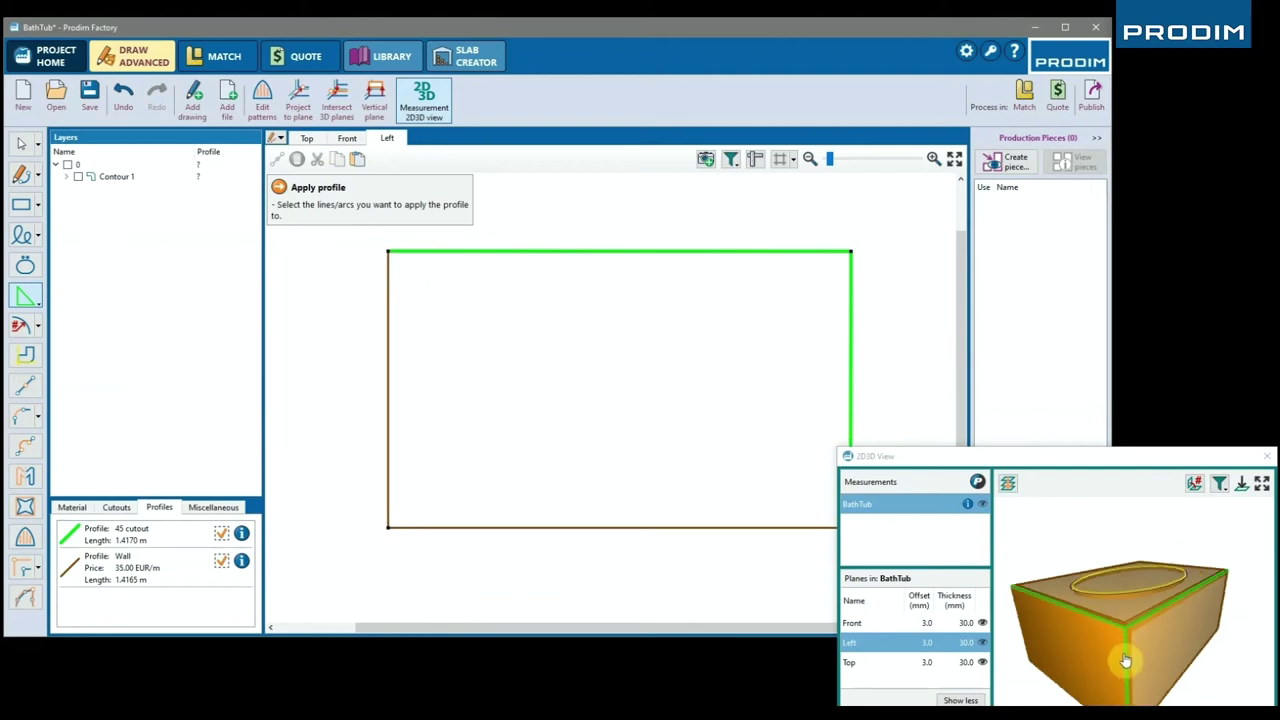
{"action": "scroll", "coordinate": [1143, 620], "scroll_direction": "down", "scroll_amount": 5}
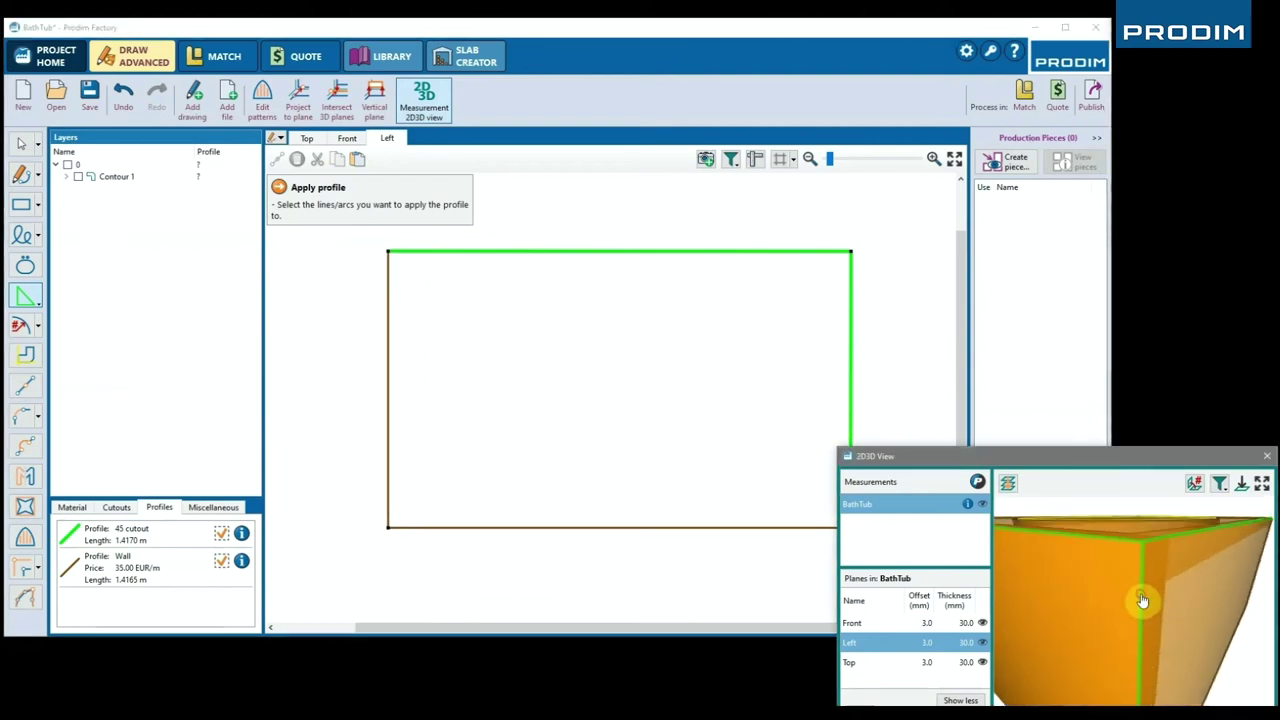
{"action": "scroll", "coordinate": [1160, 625], "scroll_direction": "up", "scroll_amount": 4}
{"action": "middle_click_drag", "start_coordinate": [1165, 678], "coordinate": [1157, 631]}
{"action": "scroll", "coordinate": [1086, 612], "scroll_direction": "up", "scroll_amount": 5}
{"action": "scroll", "coordinate": [1115, 622], "scroll_direction": "down", "scroll_amount": 5}
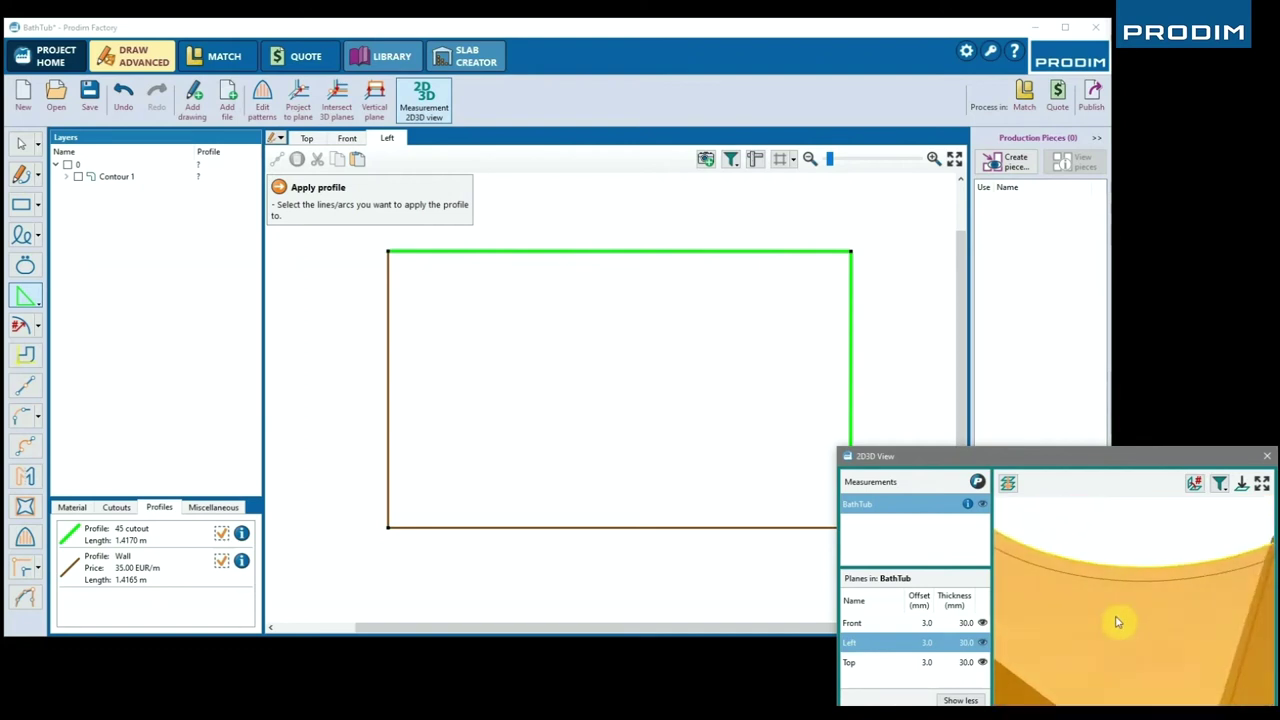
{"action": "middle_click_drag", "start_coordinate": [1166, 623], "coordinate": [1186, 594]}
{"action": "left_click", "coordinate": [888, 338]}
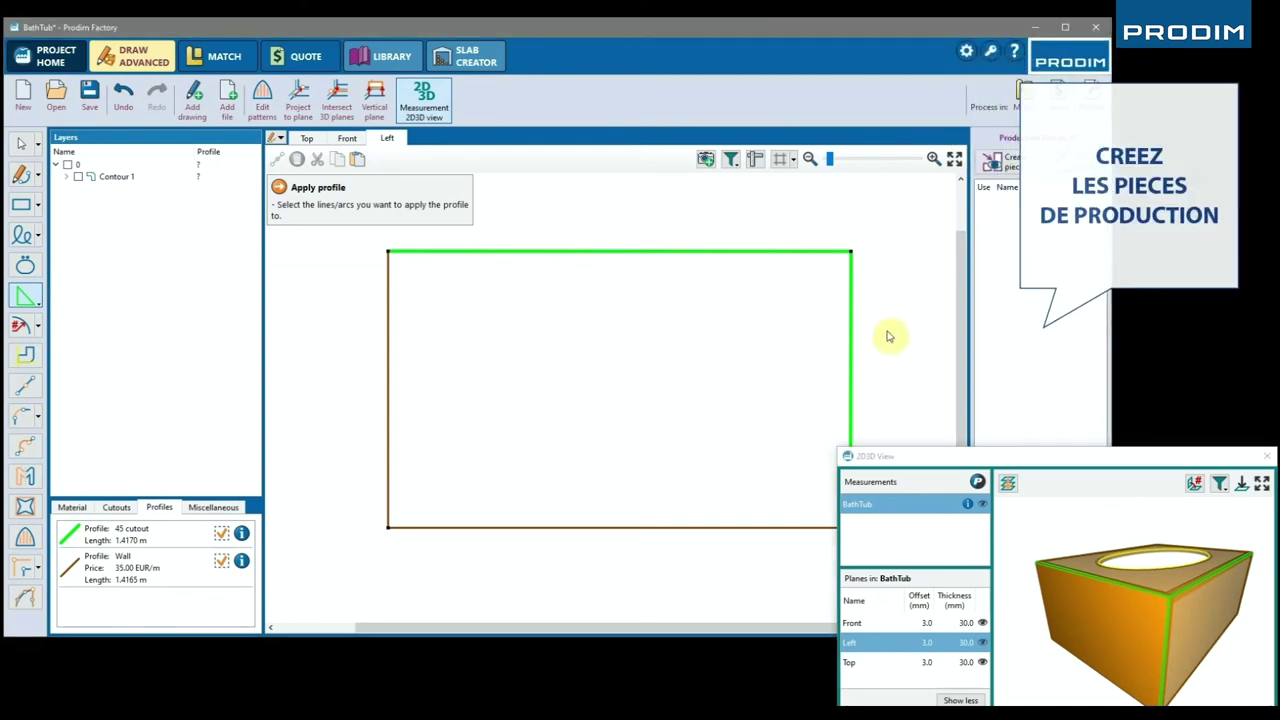
Step: Create a production piece from all contours of the Top drawing, using only profiles
{"action": "key", "text": "Escape"}
{"action": "key", "text": "ctrl+a"}
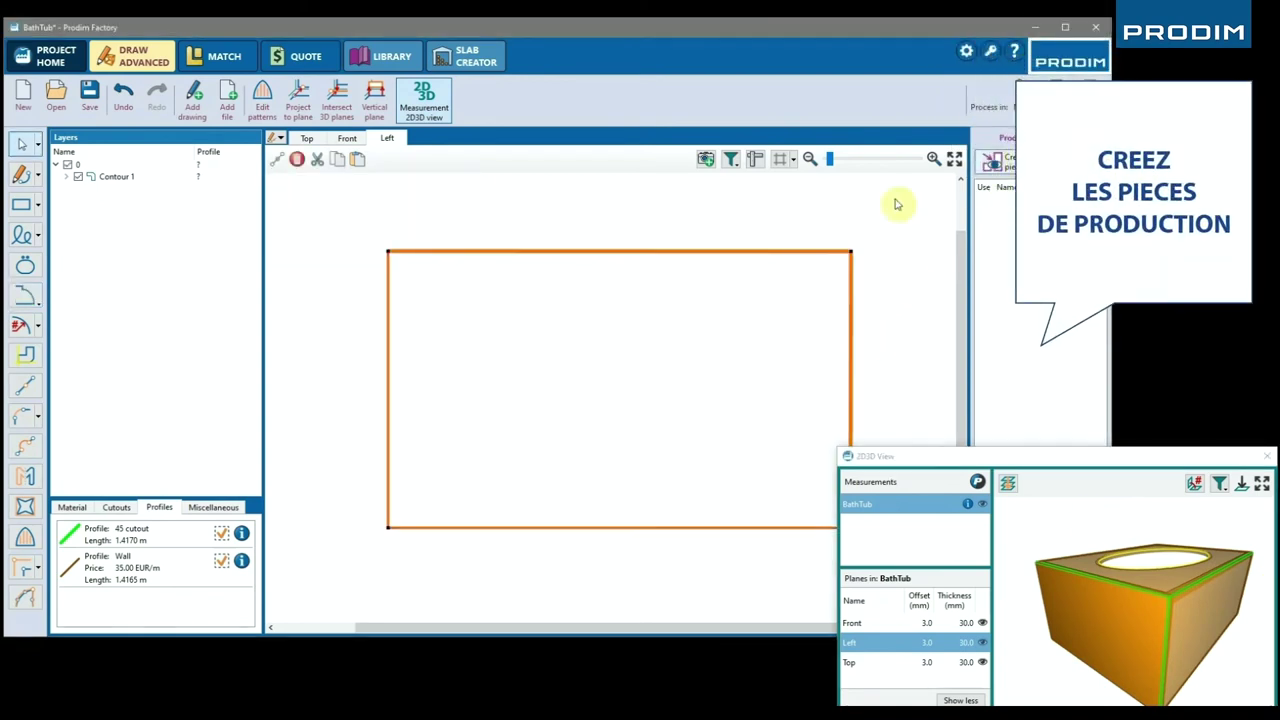
{"action": "left_click", "coordinate": [308, 136]}
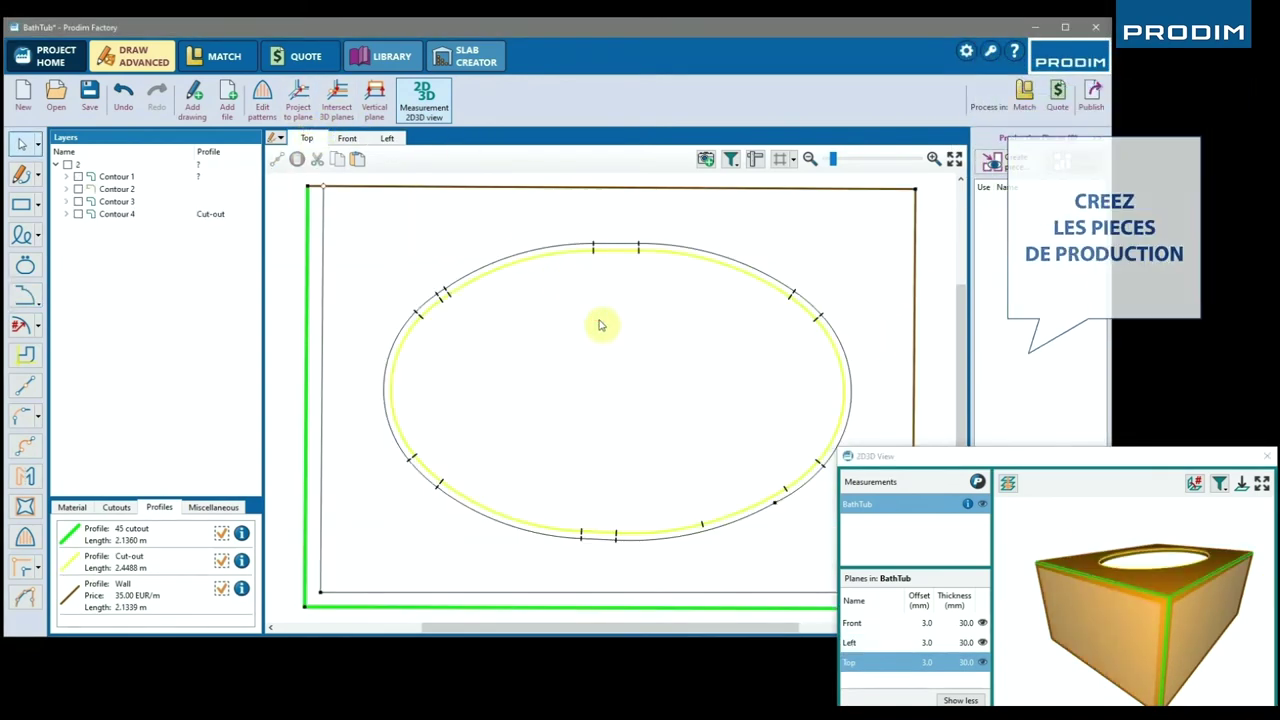
{"action": "left_click", "coordinate": [1006, 161]}
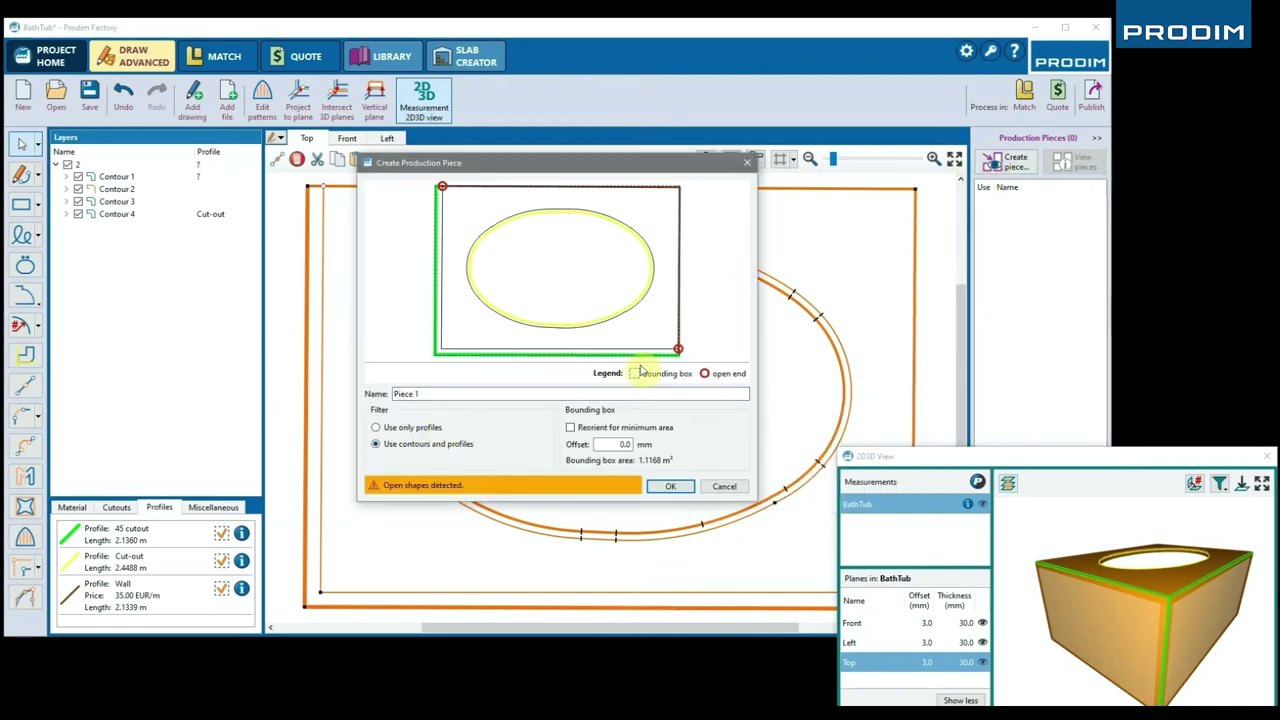
{"action": "left_click", "coordinate": [414, 431]}
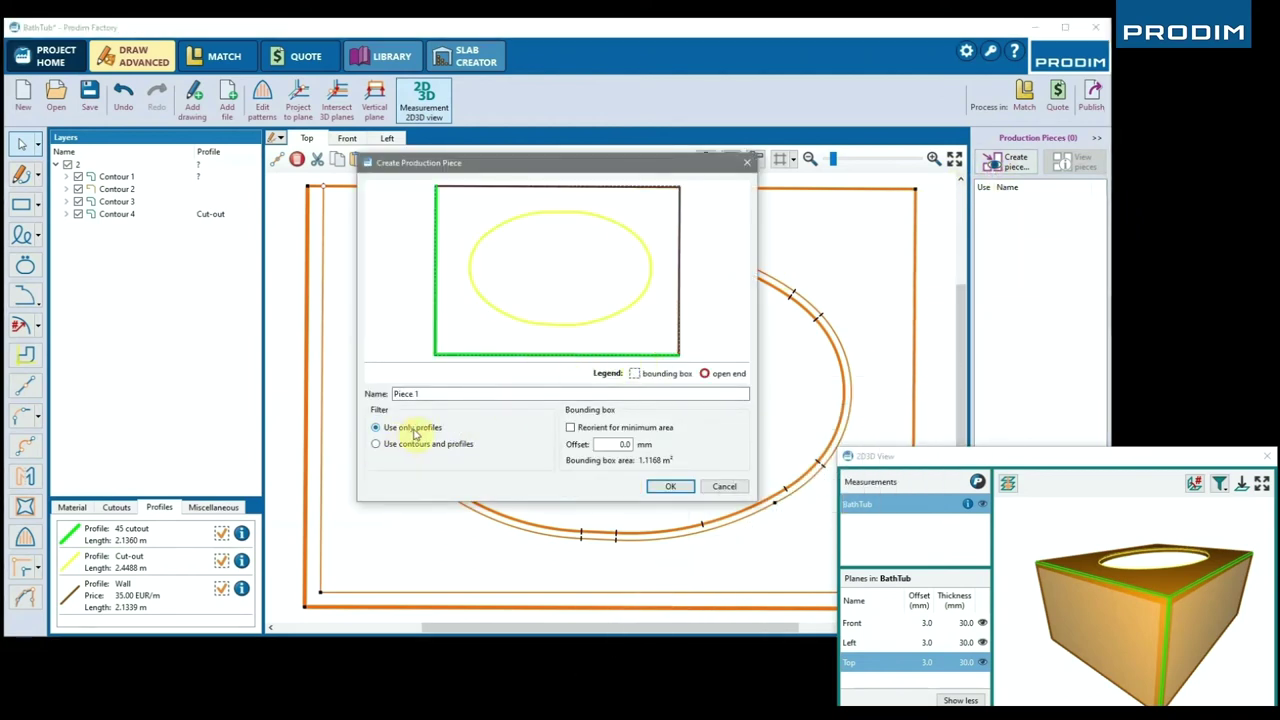
{"action": "left_click", "coordinate": [668, 486]}
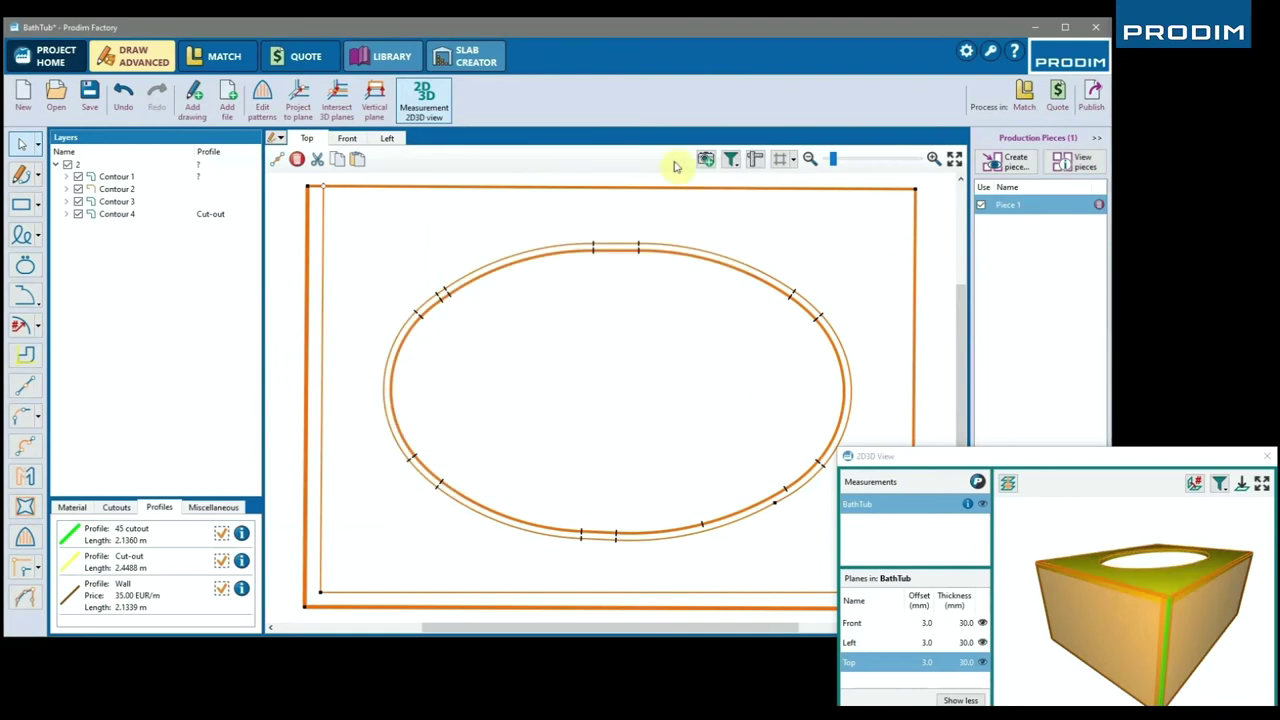
Step: Create a production piece from the whole Front drawing, using only profiles
{"action": "left_click", "coordinate": [346, 139]}
{"action": "key", "text": "ctrl+a"}
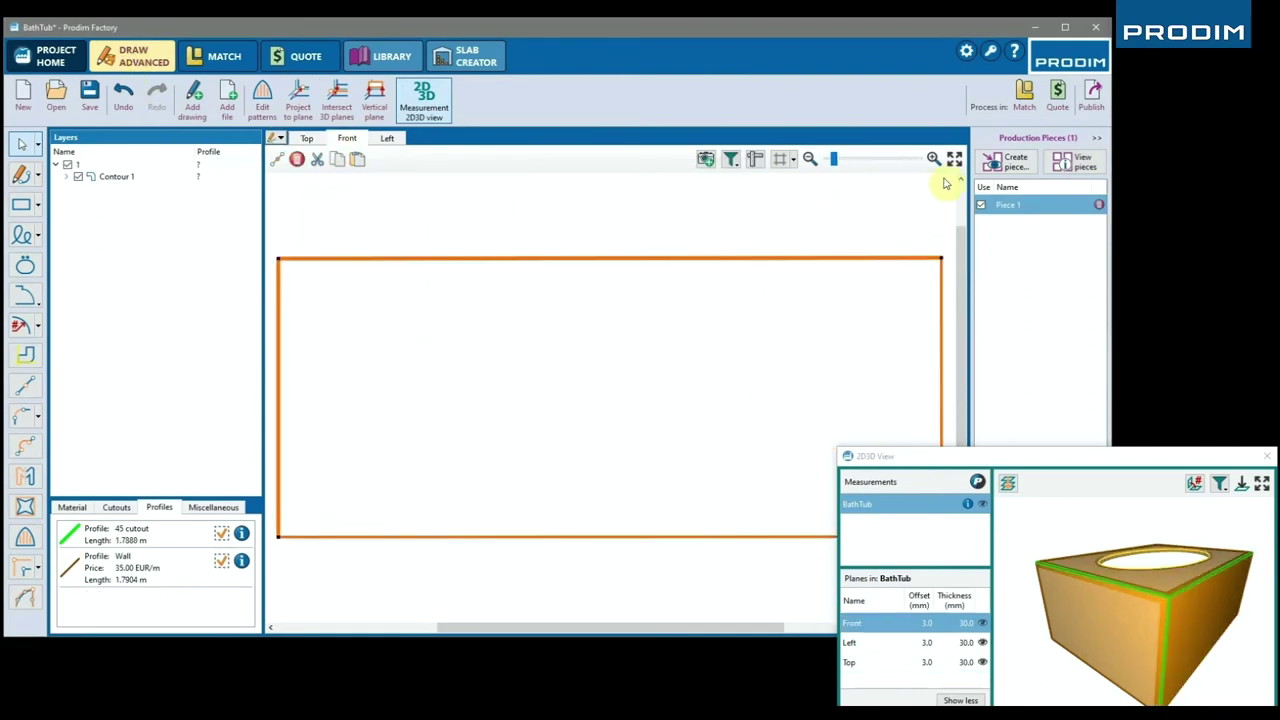
{"action": "left_click", "coordinate": [1008, 161]}
{"action": "left_click", "coordinate": [668, 486]}
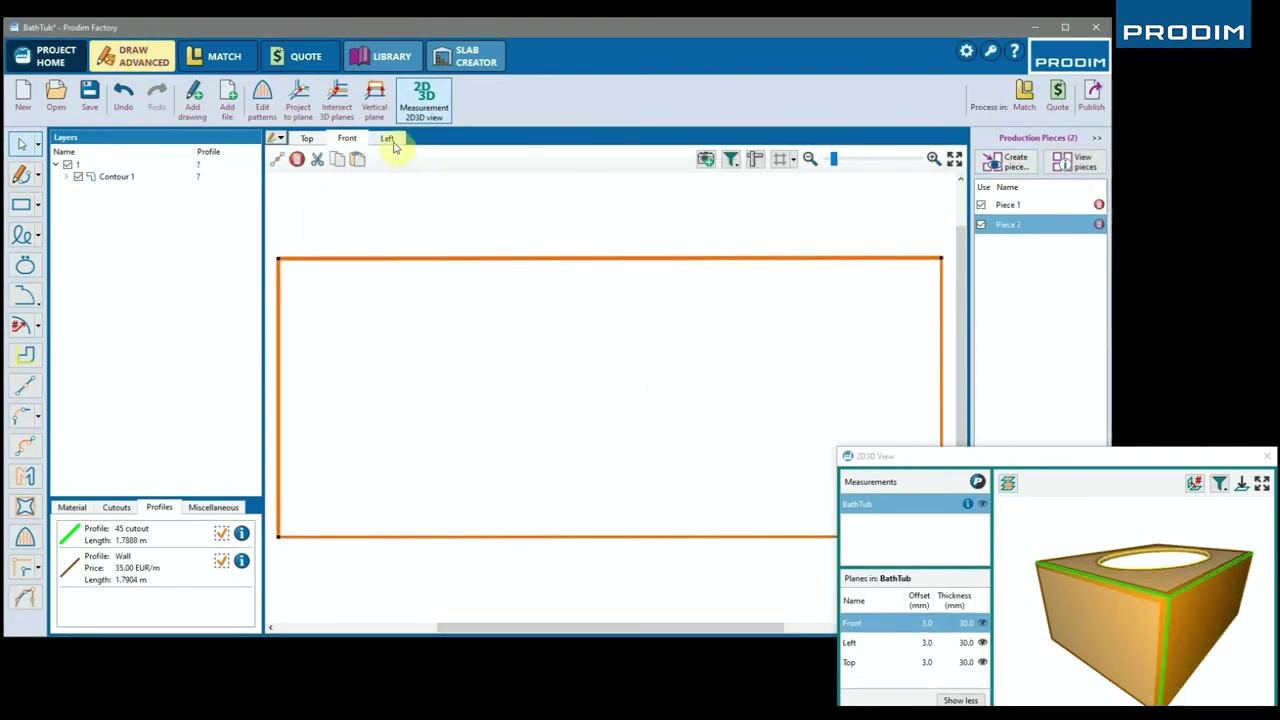
Step: Create a production piece from the whole Left drawing, using only profiles
{"action": "left_click", "coordinate": [387, 139]}
{"action": "key", "text": "ctrl+a"}
{"action": "left_click", "coordinate": [1008, 161]}
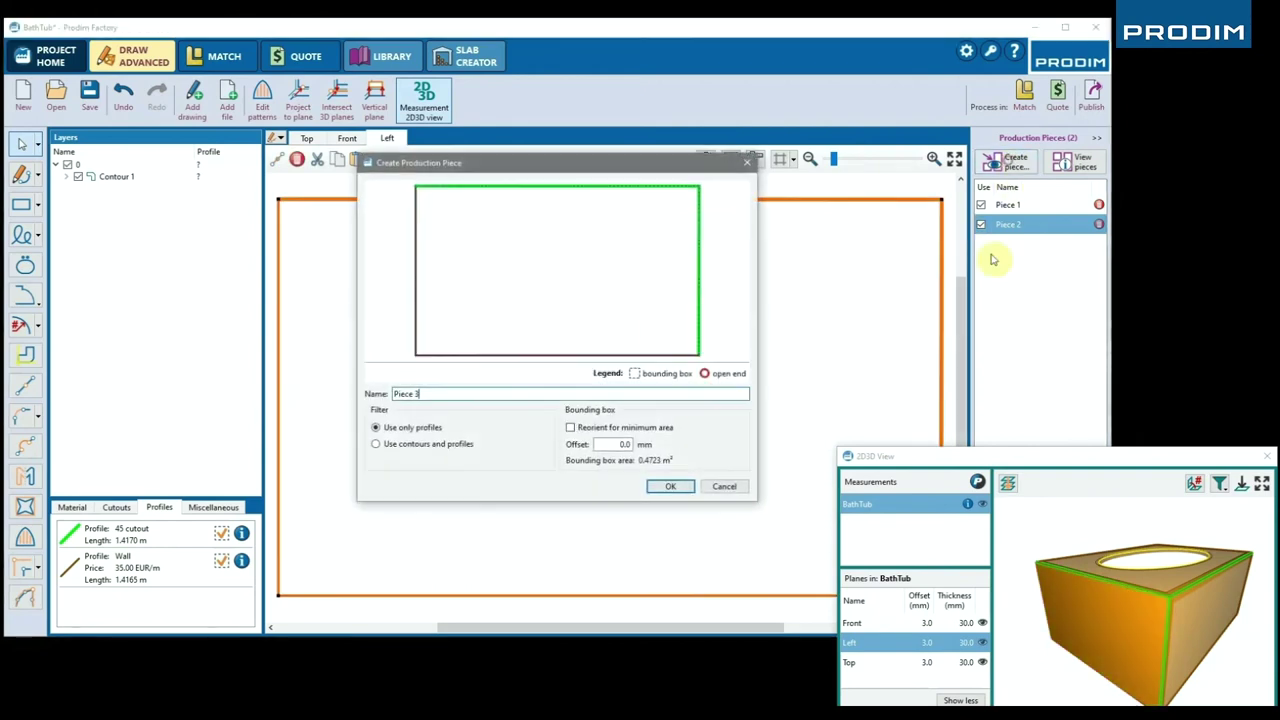
{"action": "left_click", "coordinate": [684, 484]}
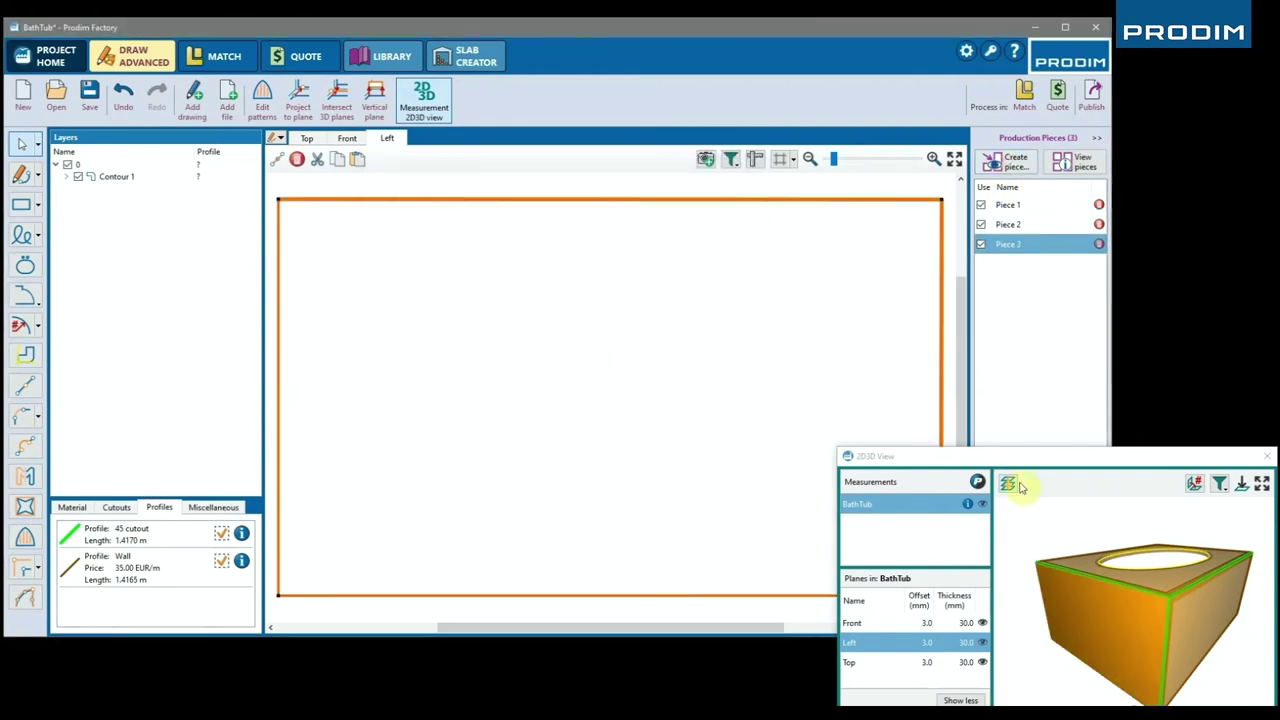
Step: Open the production pieces and arrange the exploded view with Front directly below Top and Left beside Front, matching their green edges
{"action": "left_click", "coordinate": [1076, 162]}
{"action": "left_click_drag", "start_coordinate": [830, 412], "coordinate": [811, 534]}
{"action": "left_click_drag", "start_coordinate": [709, 442], "coordinate": [549, 425]}
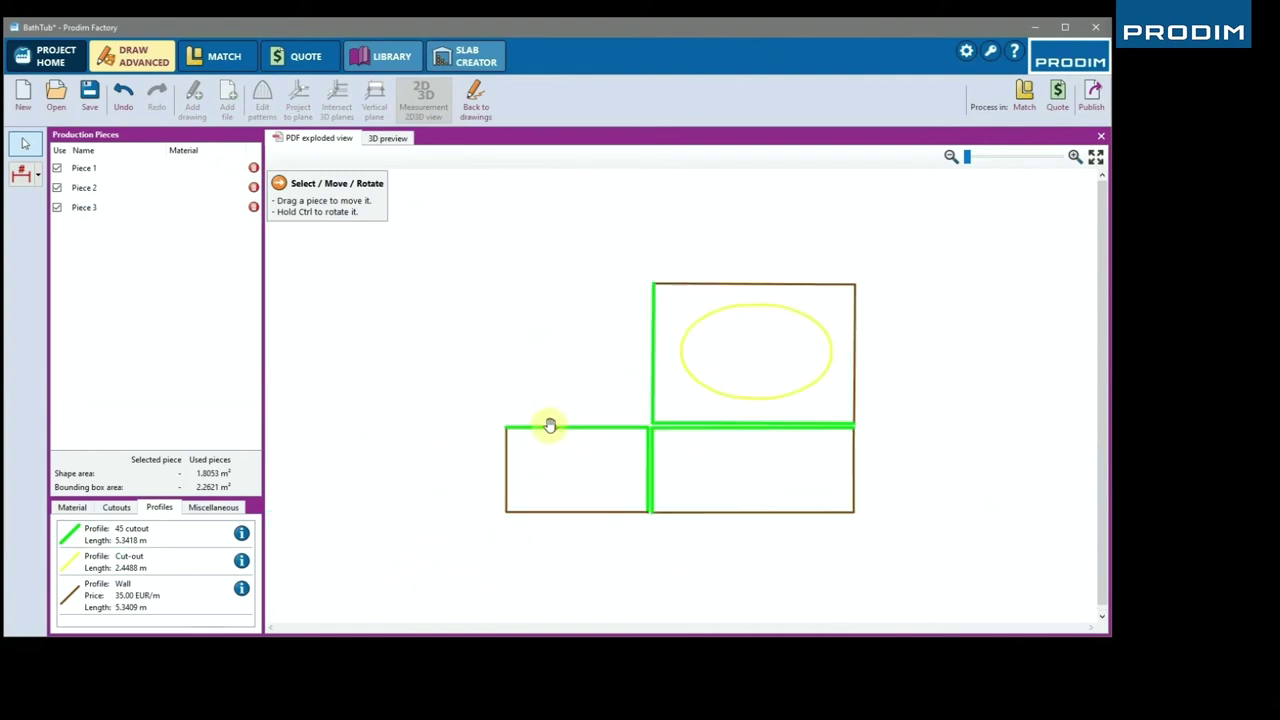
Step: Add a horizontal distance dimension across the width of Piece 3, placed above its upper edge
{"action": "scroll", "coordinate": [786, 383], "scroll_direction": "up", "scroll_amount": 2}
{"action": "left_click", "coordinate": [38, 175]}
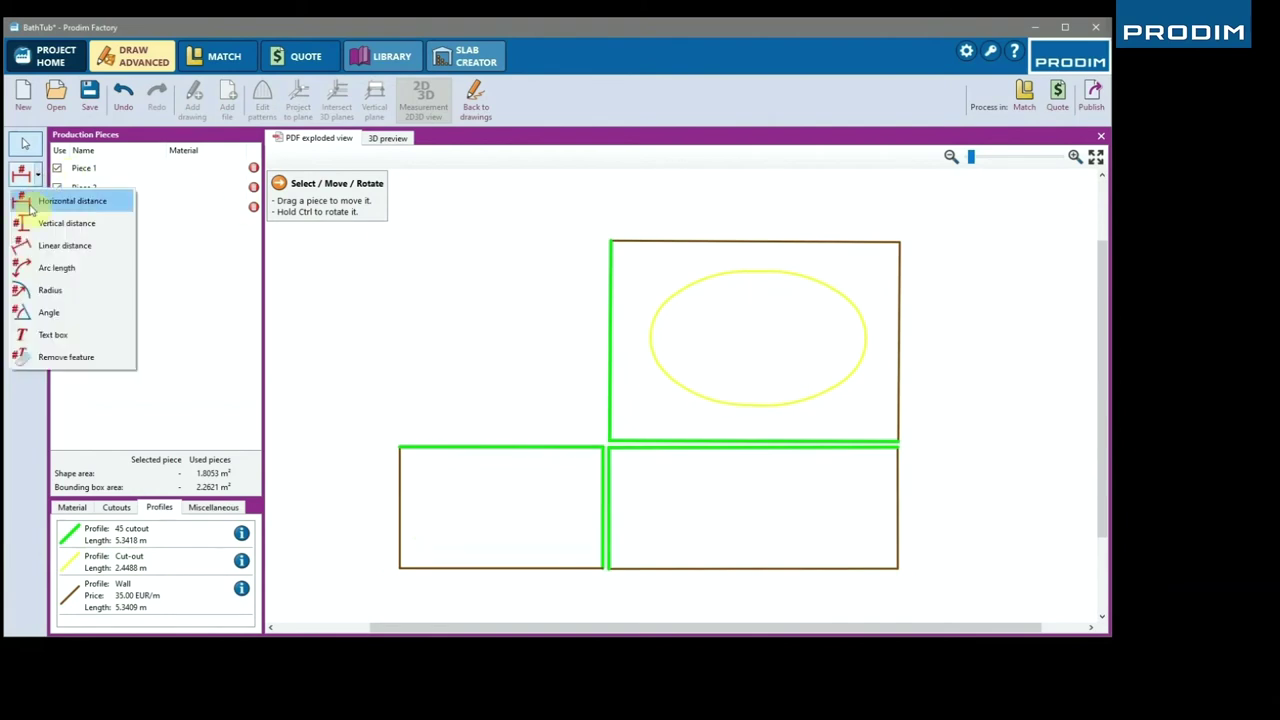
{"action": "left_click", "coordinate": [70, 200]}
{"action": "left_click", "coordinate": [437, 471]}
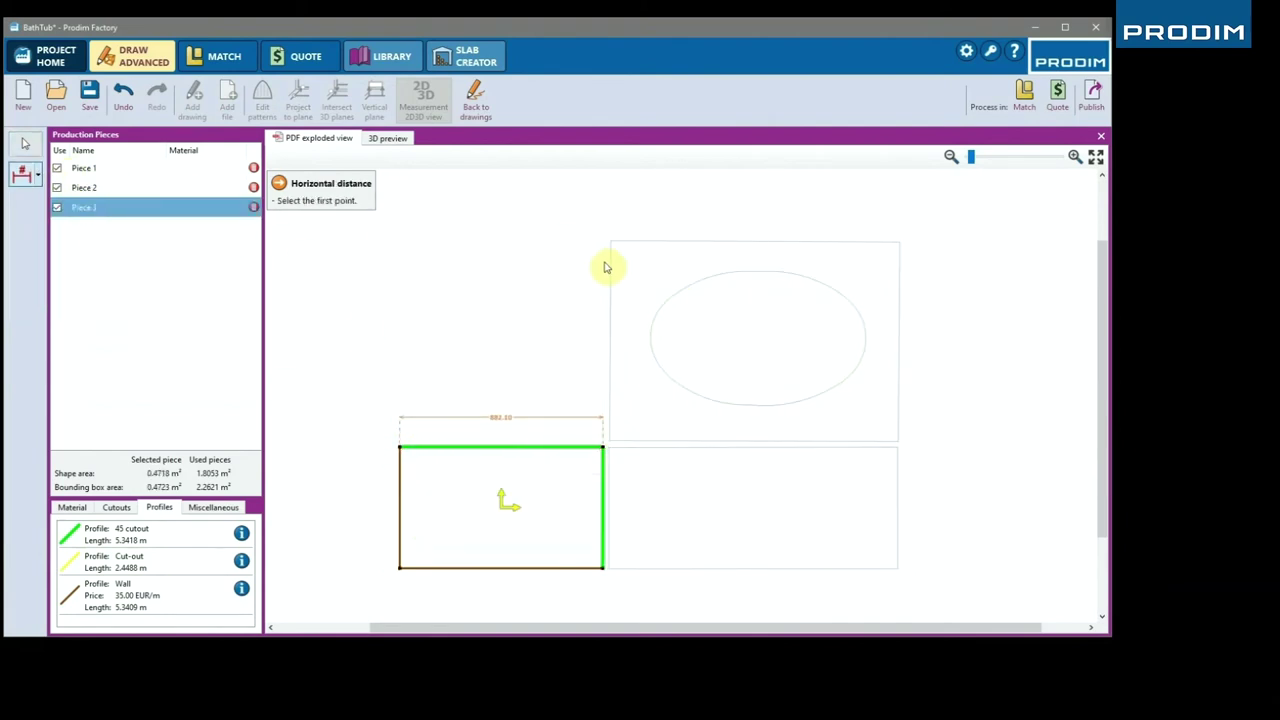
Step: Dimension Piece 1 with a horizontal distance above its upper edge and a linear distance along its right side edge
{"action": "left_click", "coordinate": [200, 168]}
{"action": "left_click", "coordinate": [28, 175]}
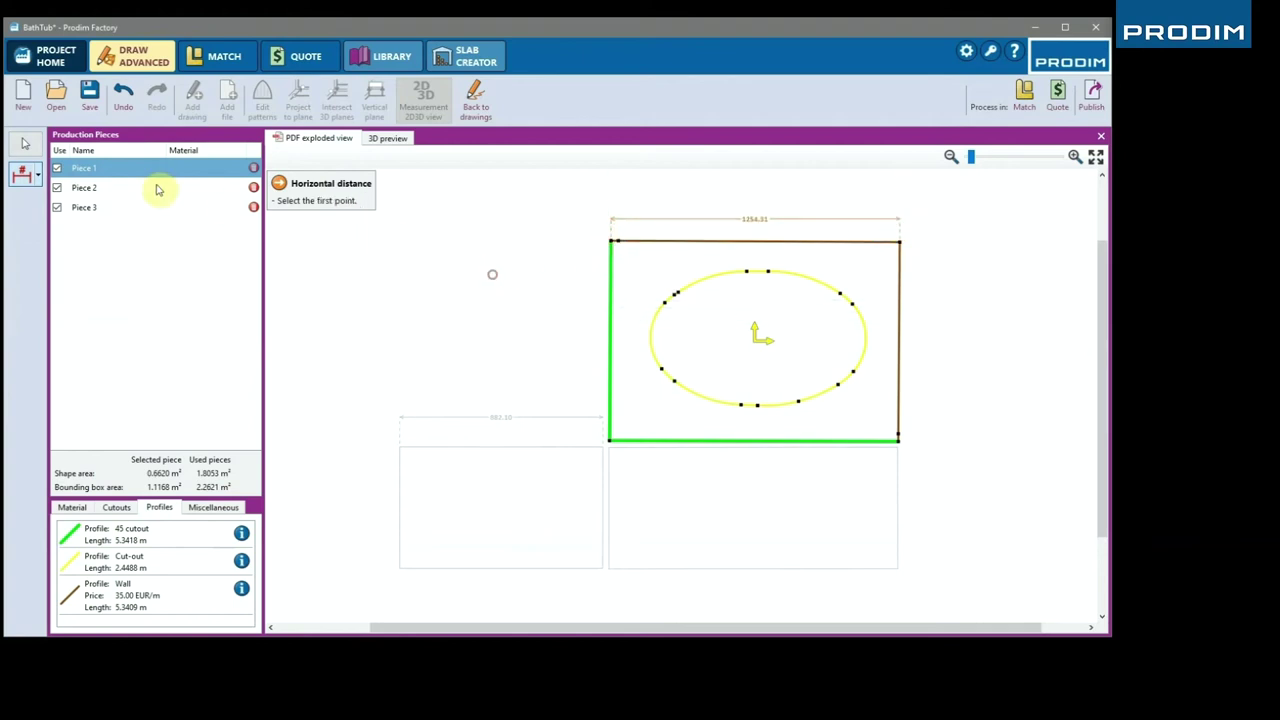
{"action": "left_click", "coordinate": [33, 178]}
{"action": "left_click", "coordinate": [60, 220]}
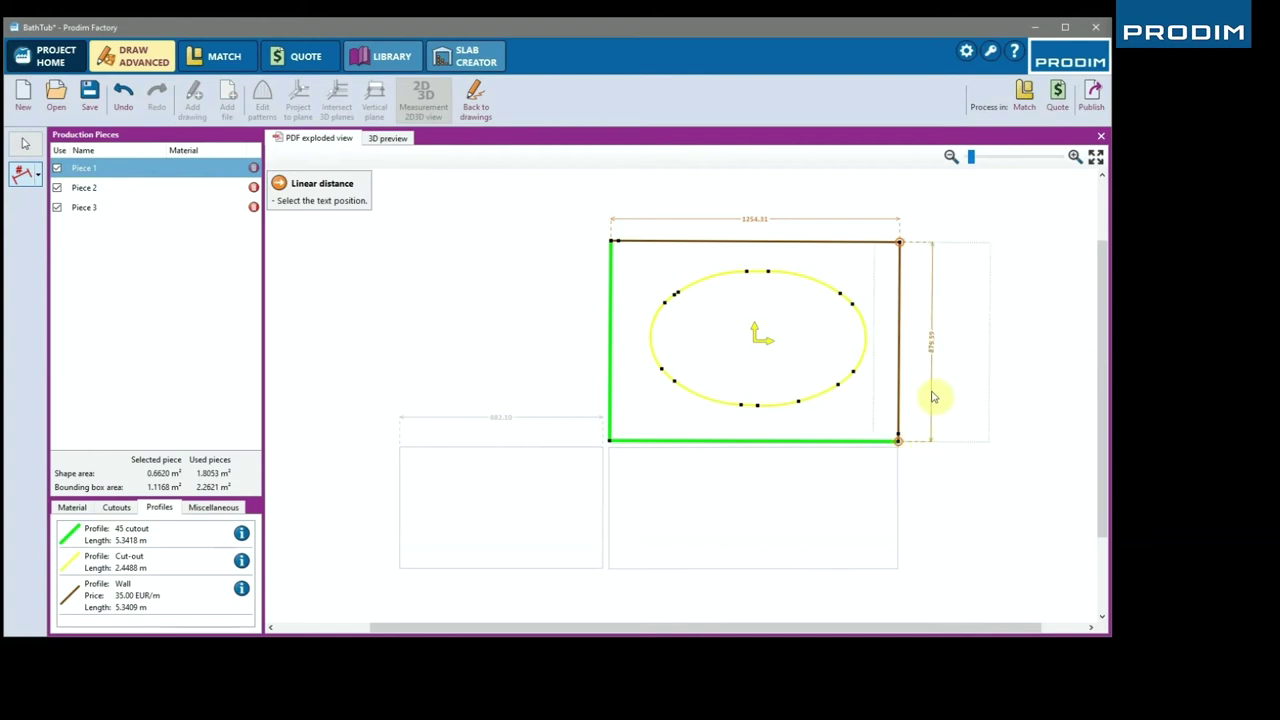
Step: Add a radius dimension to the lower left arc of Piece 1's oval cutout, with its text inside the oval
{"action": "left_click", "coordinate": [33, 176]}
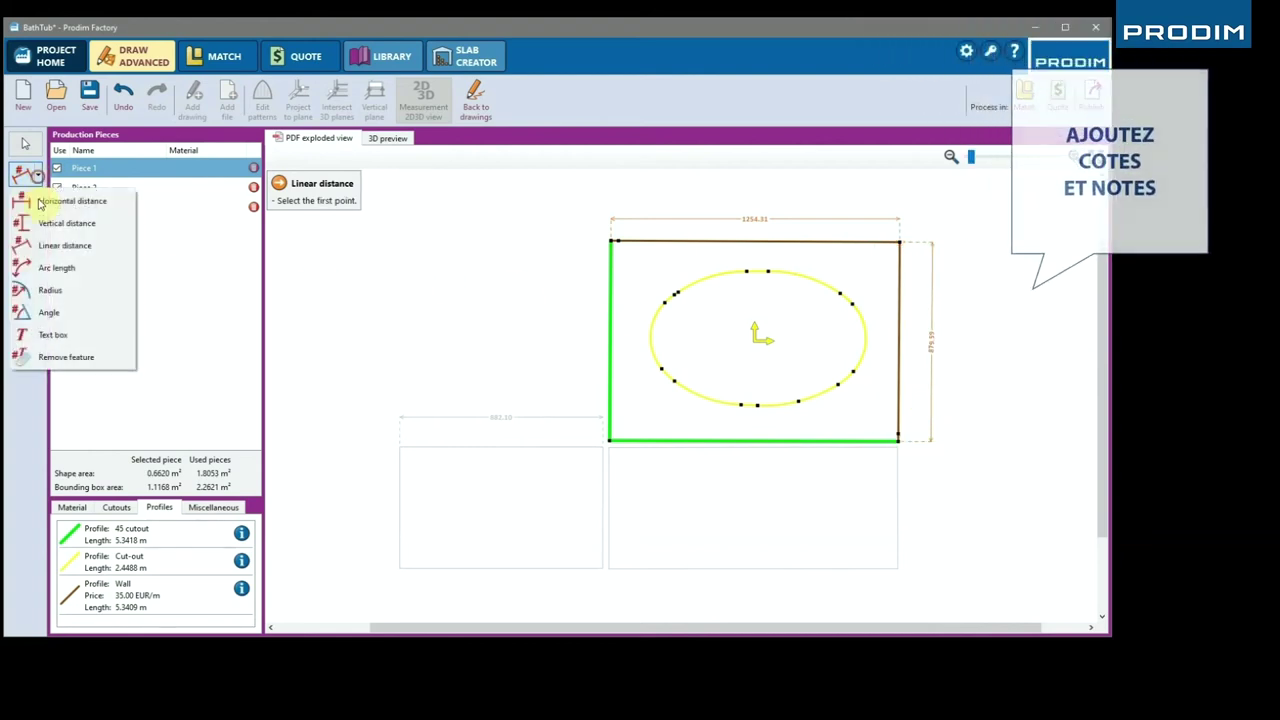
{"action": "left_click", "coordinate": [50, 289]}
{"action": "left_click", "coordinate": [701, 396]}
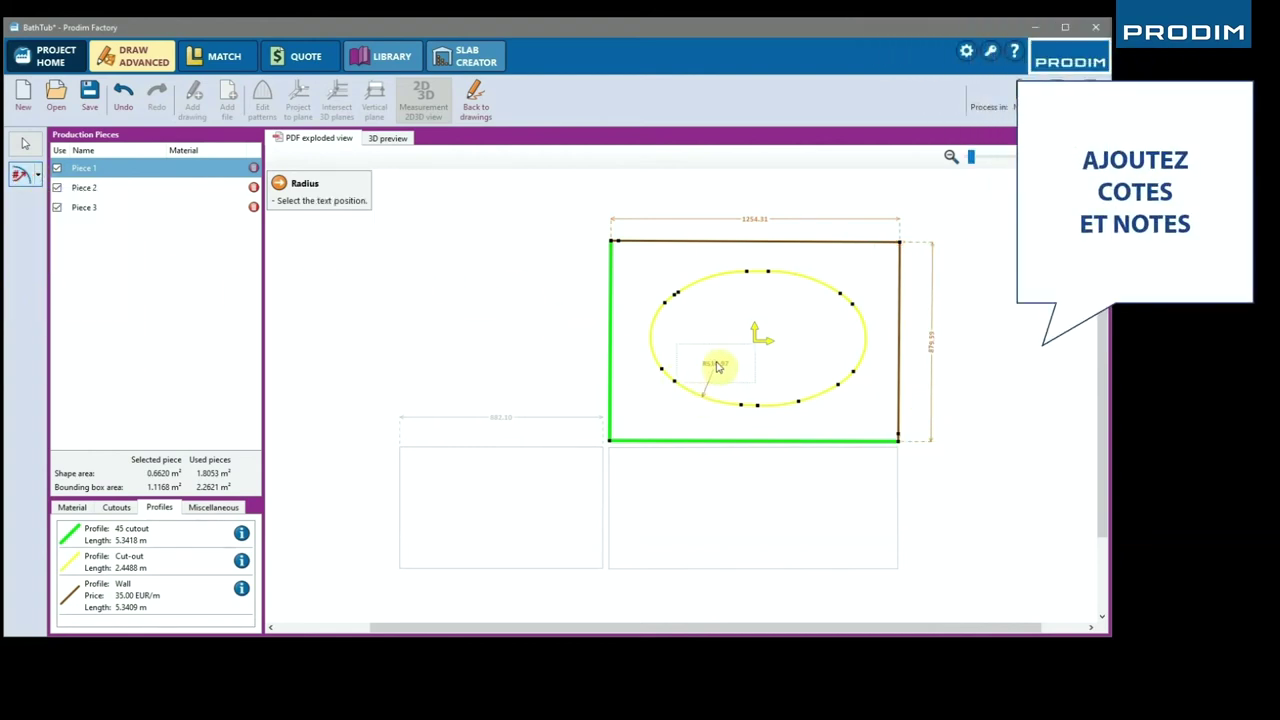
{"action": "key", "text": "Escape"}
Step: Add angle dimensions to Piece 2 at its lower left and upper right corners
{"action": "left_click", "coordinate": [752, 486]}
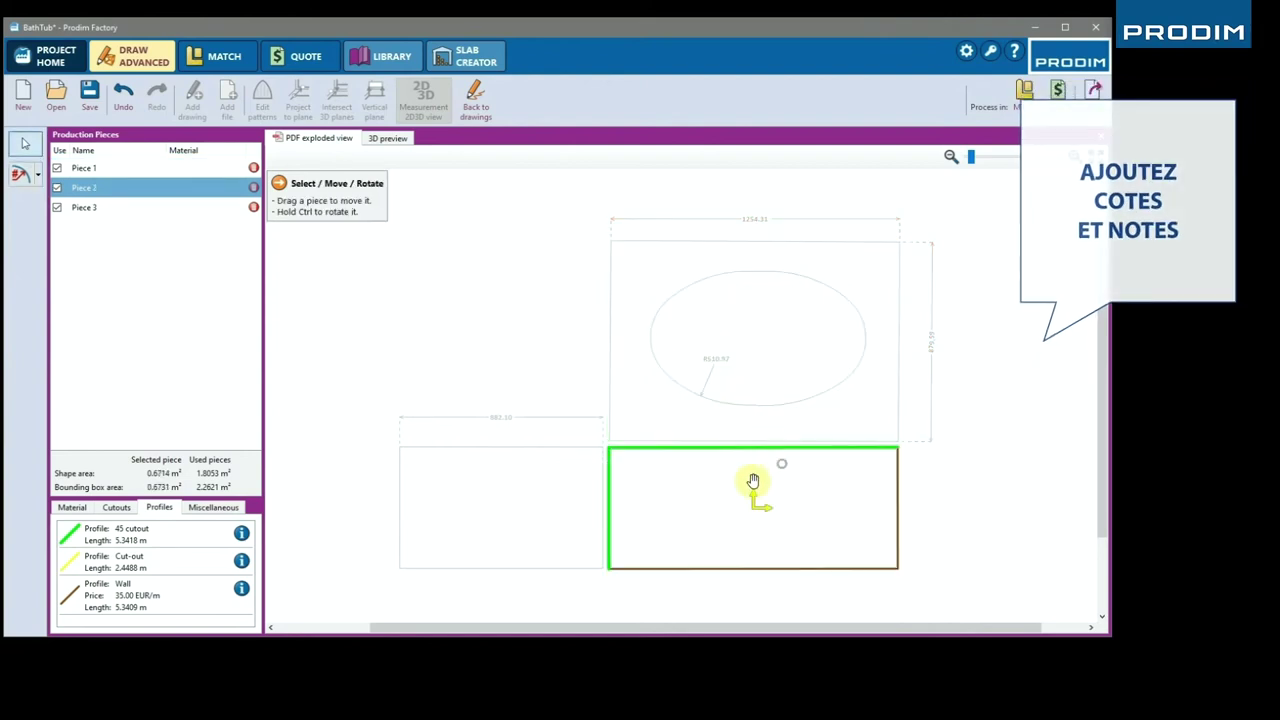
{"action": "left_click", "coordinate": [31, 177]}
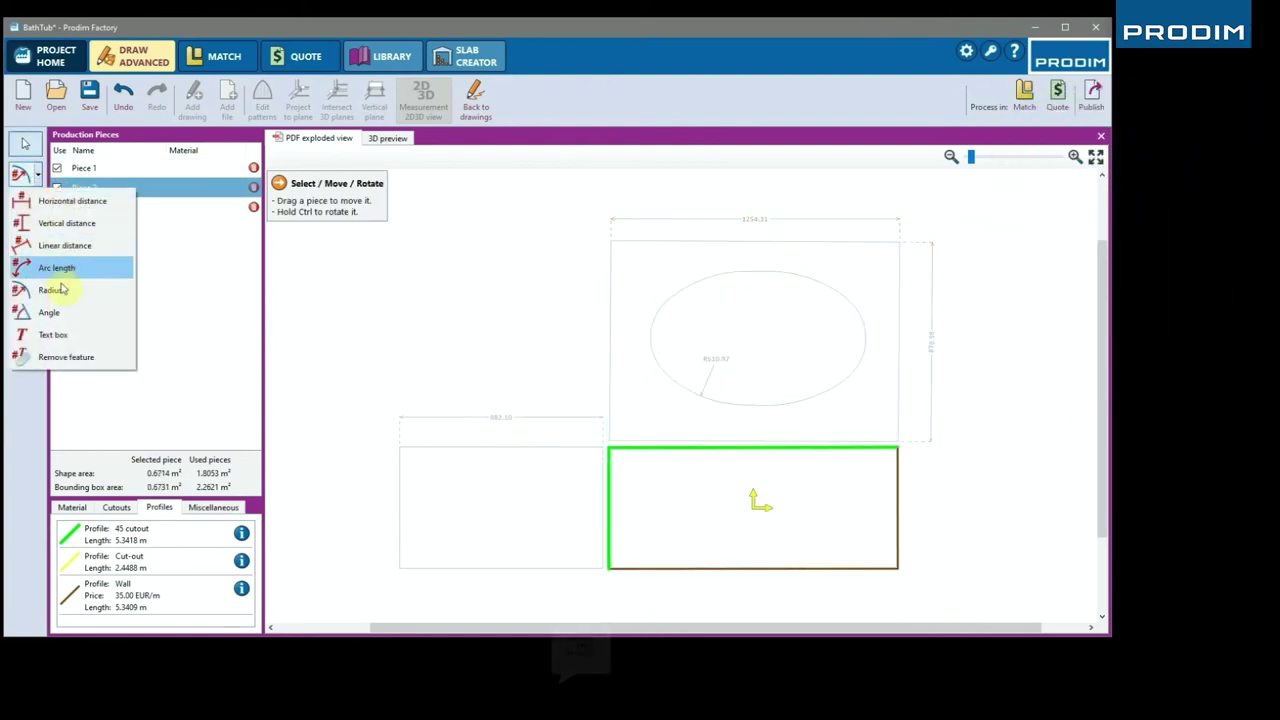
{"action": "left_click", "coordinate": [884, 474]}
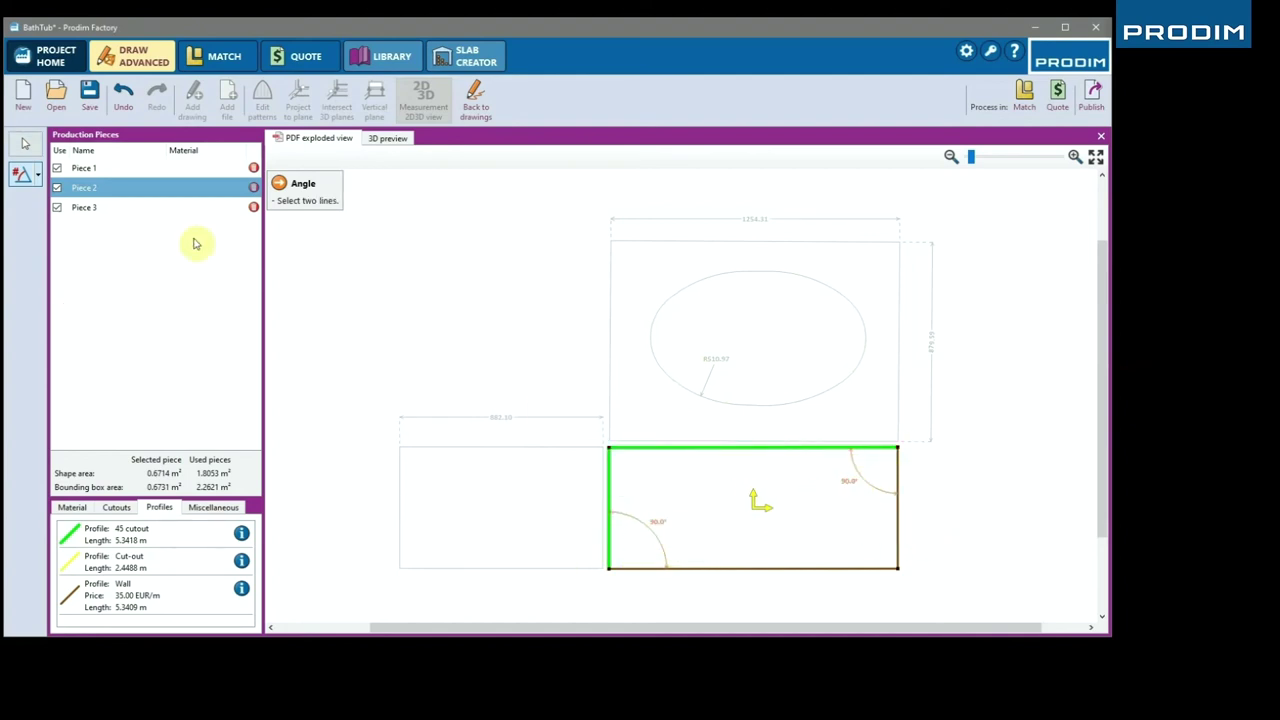
Step: Add a text box note inside Piece 2 reading "Green = 45 deg" and "Brown = Straight cut" on two lines
{"action": "left_click", "coordinate": [39, 177]}
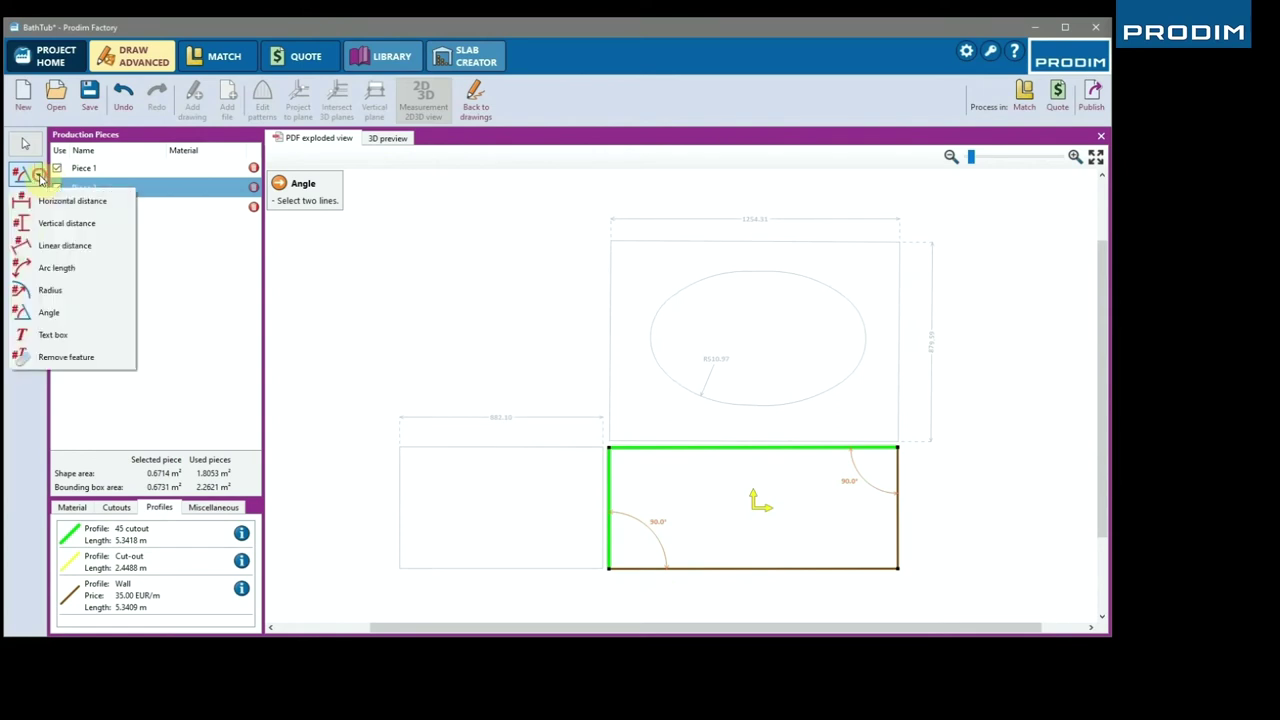
{"action": "left_click", "coordinate": [72, 338]}
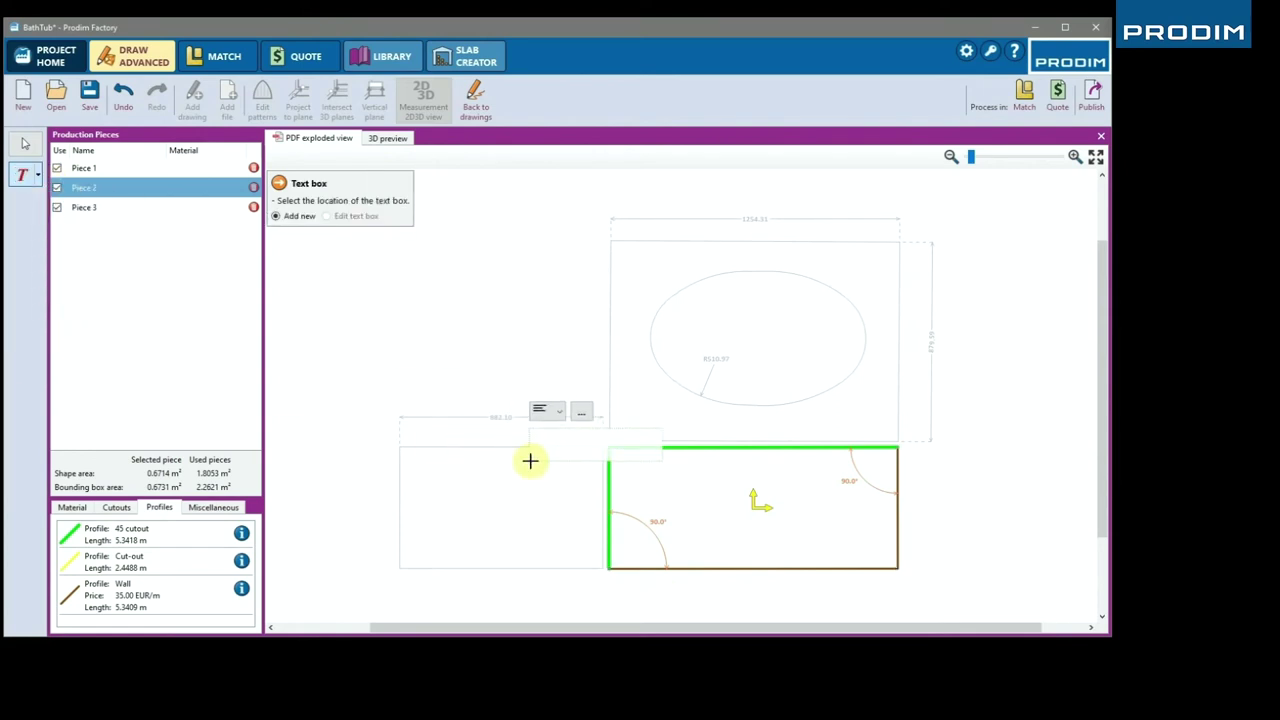
{"action": "left_click", "coordinate": [636, 491]}
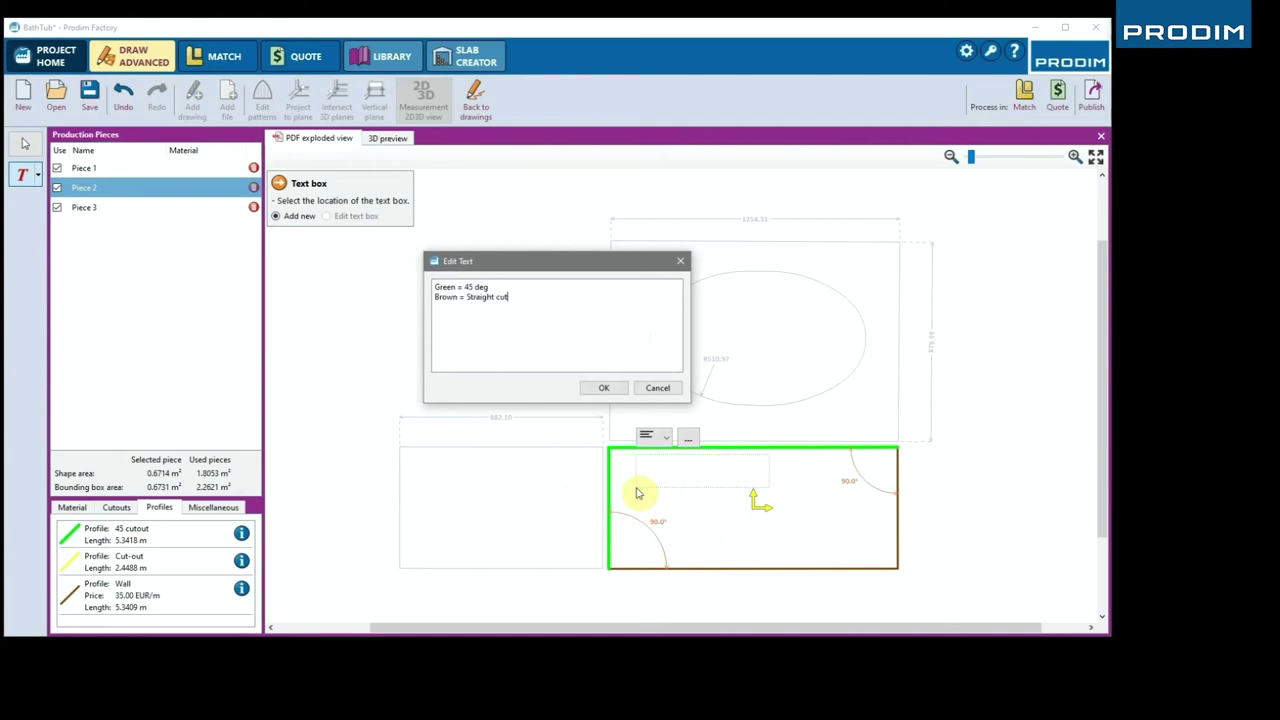
{"action": "left_click", "coordinate": [604, 387]}
{"action": "key", "text": "Escape"}
Step: Assign the Bianco-Romano material to Pieces 1, 2 and 3 and show the material details
{"action": "left_click", "coordinate": [189, 172]}
{"action": "left_click", "coordinate": [195, 168]}
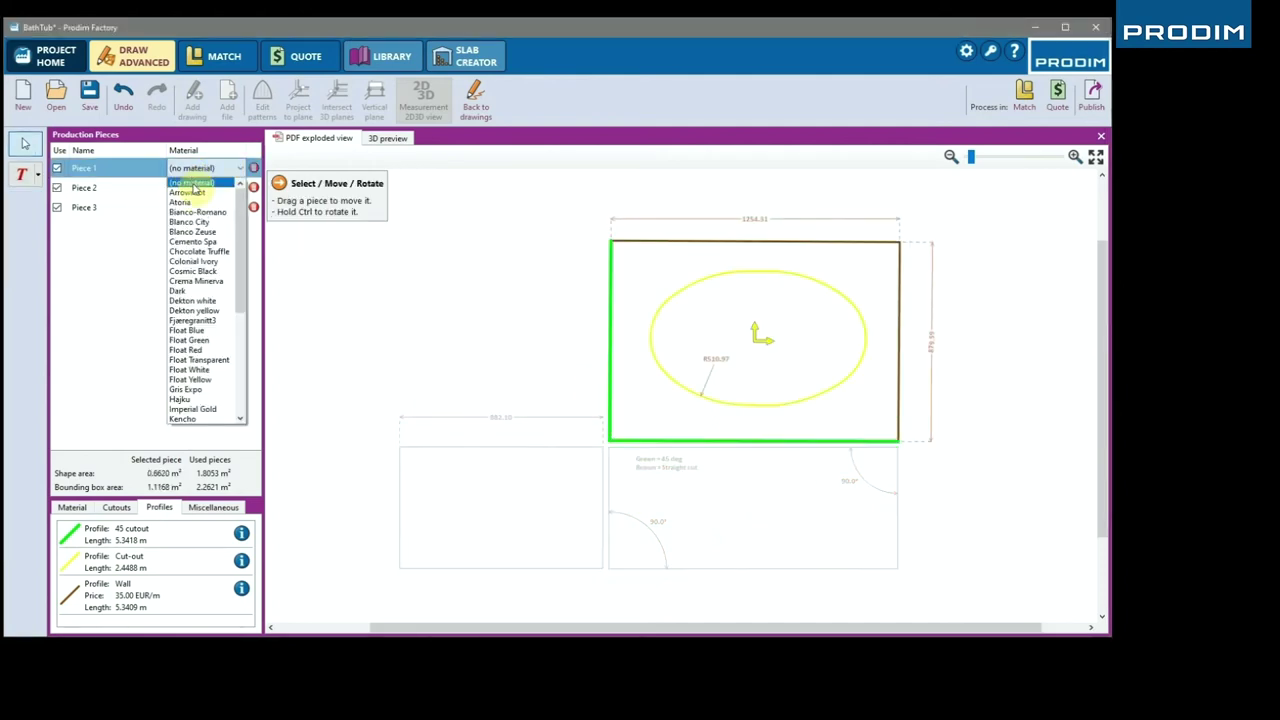
{"action": "left_click", "coordinate": [204, 212]}
{"action": "left_click", "coordinate": [1034, 410]}
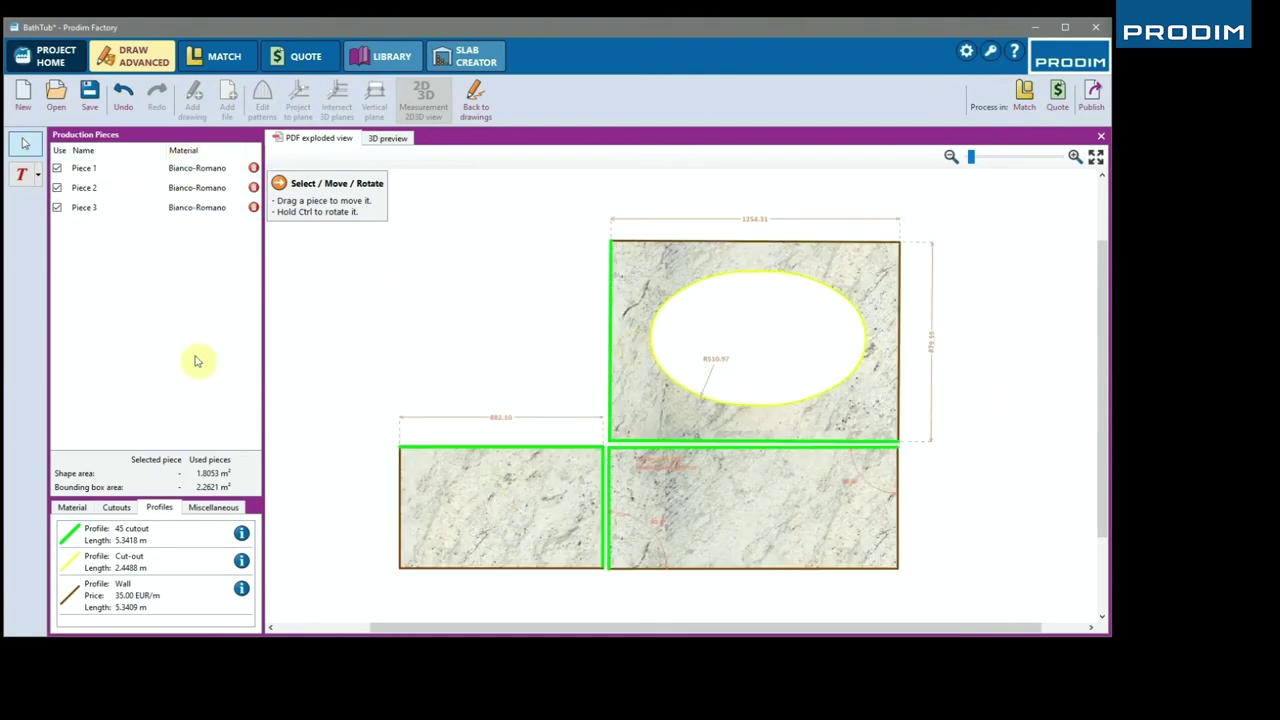
{"action": "left_click", "coordinate": [70, 508]}
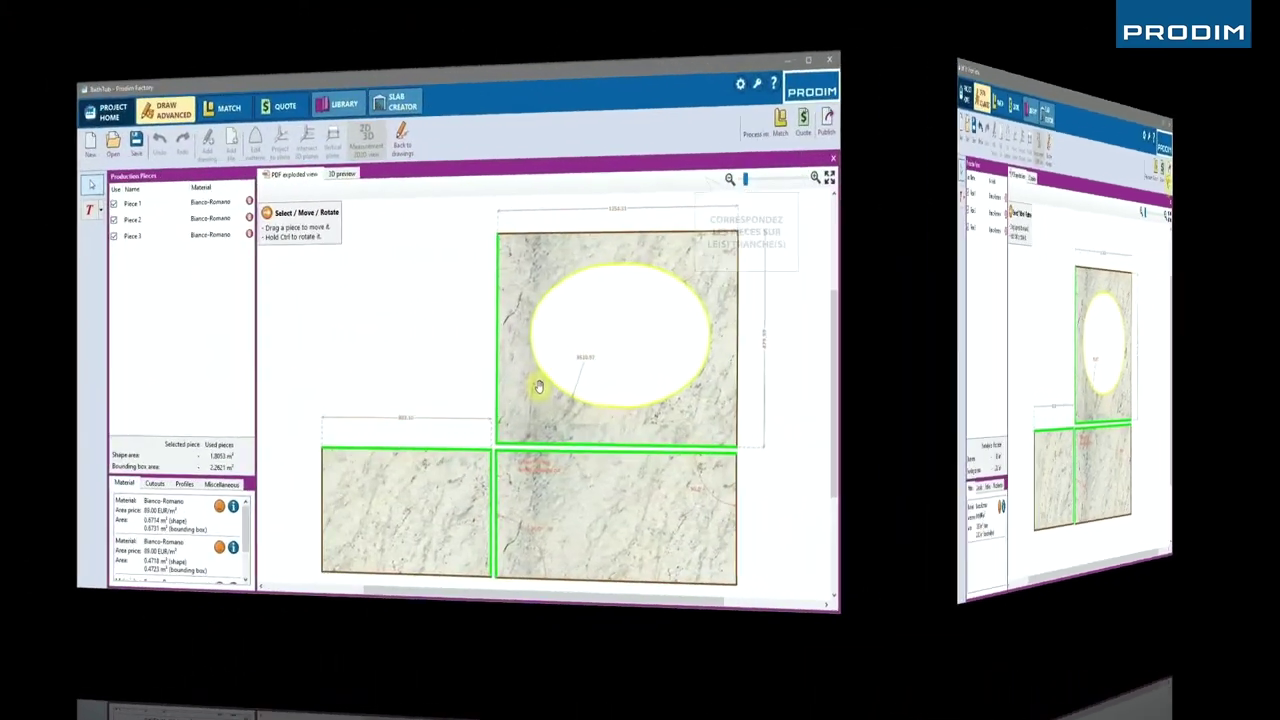
Step: Process the drawing in Match, saving it over the existing BathTub file
{"action": "left_click", "coordinate": [780, 124]}
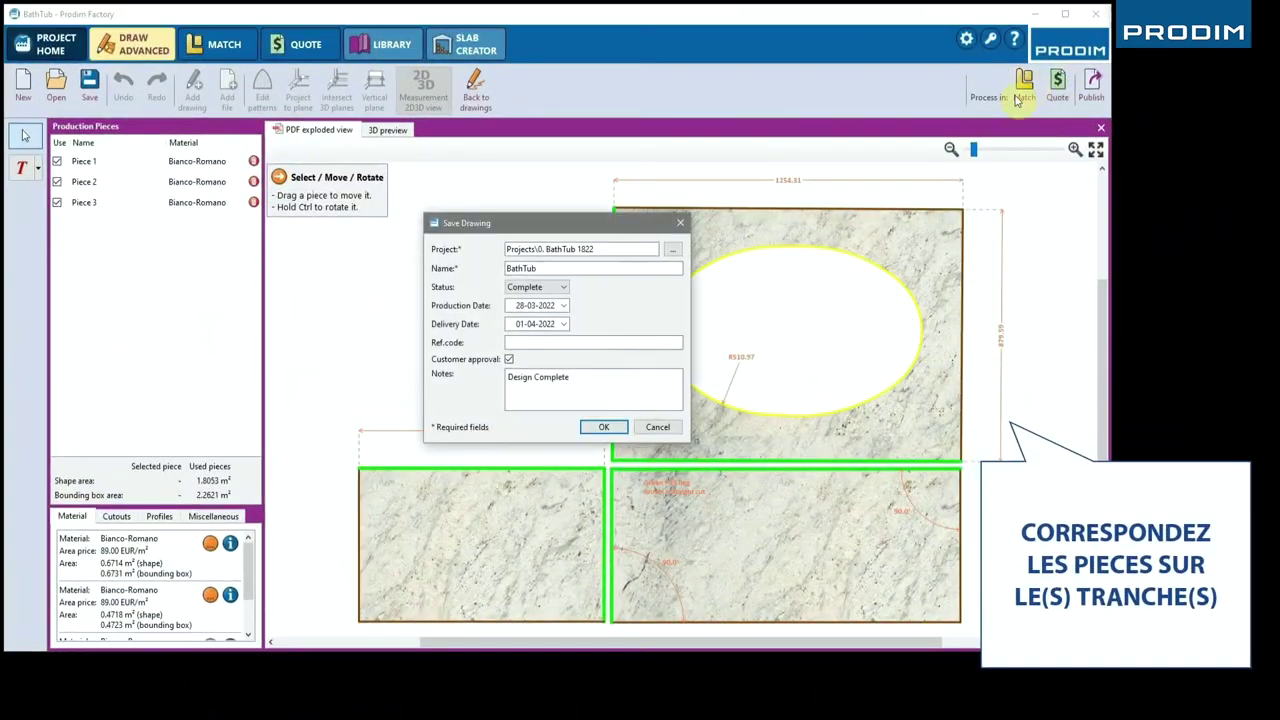
{"action": "left_click", "coordinate": [590, 427]}
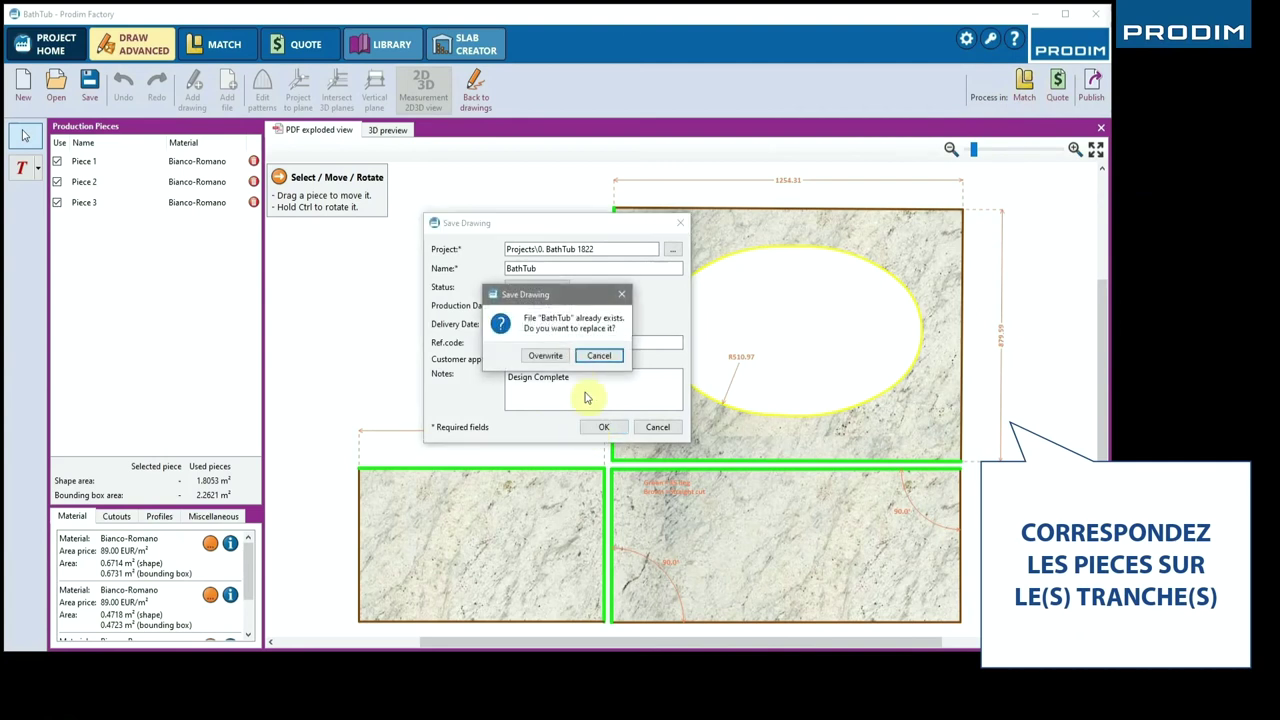
{"action": "left_click", "coordinate": [545, 356]}
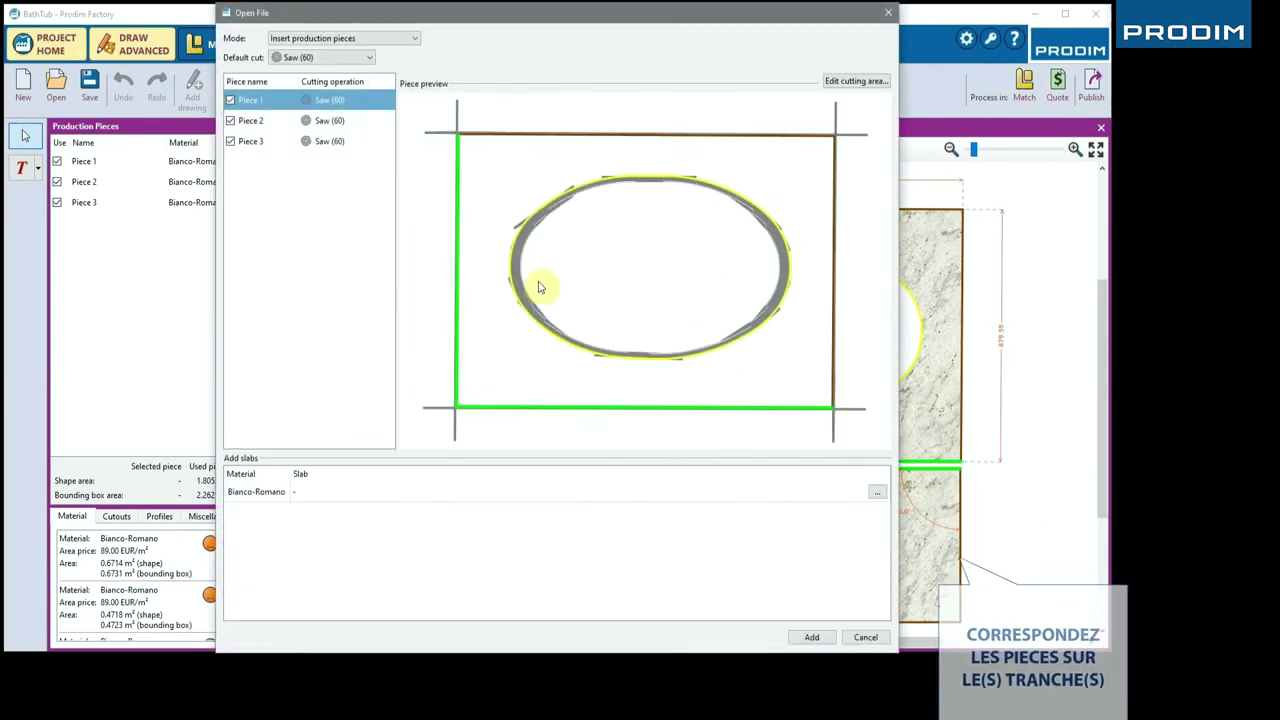
Step: Set the cutting operation of Piece 1's oval cutout contour to Milling (4) and add the three production pieces to the match layout
{"action": "left_click", "coordinate": [828, 83]}
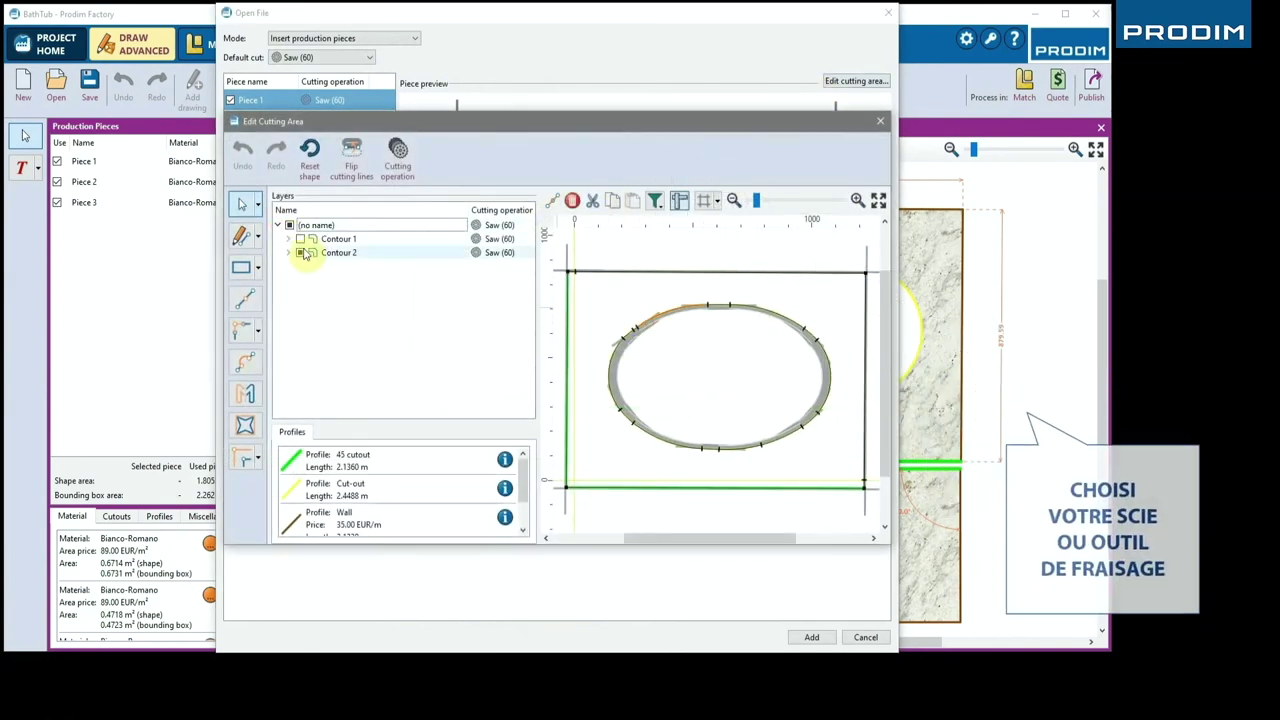
{"action": "left_click", "coordinate": [301, 253]}
{"action": "left_click", "coordinate": [495, 252]}
{"action": "left_click", "coordinate": [516, 320]}
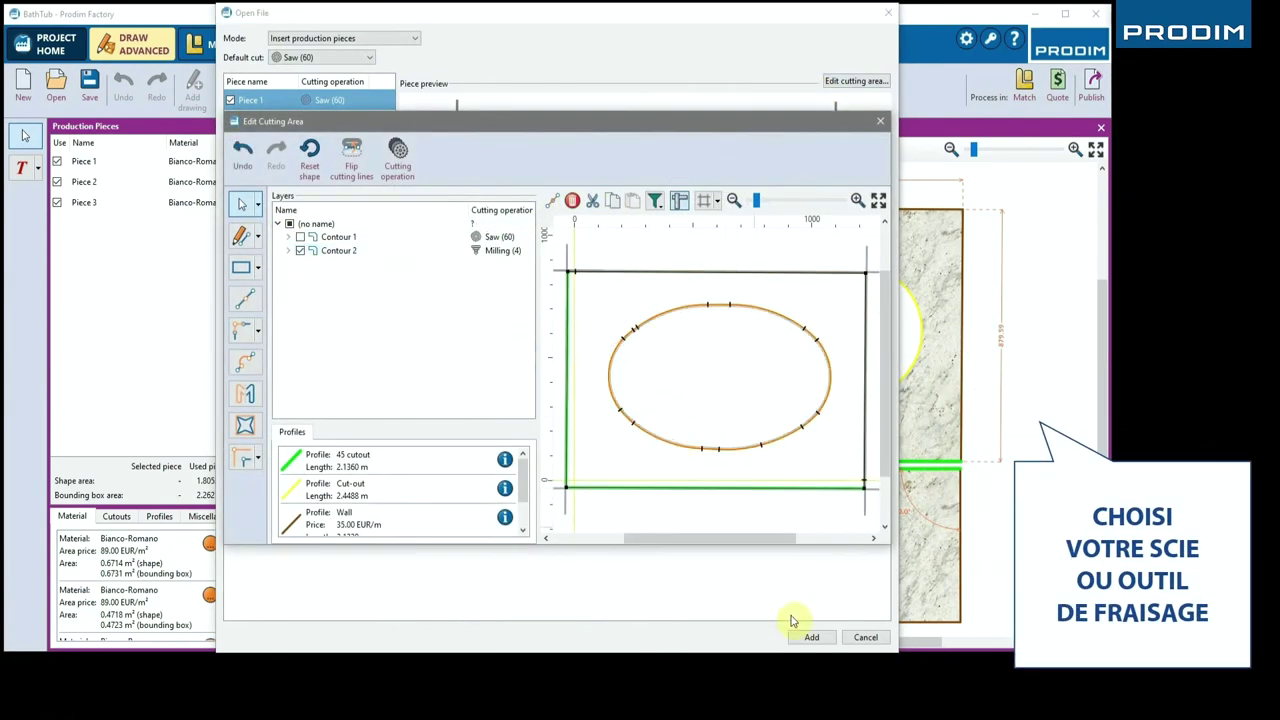
{"action": "left_click", "coordinate": [880, 121]}
{"action": "left_click", "coordinate": [549, 354]}
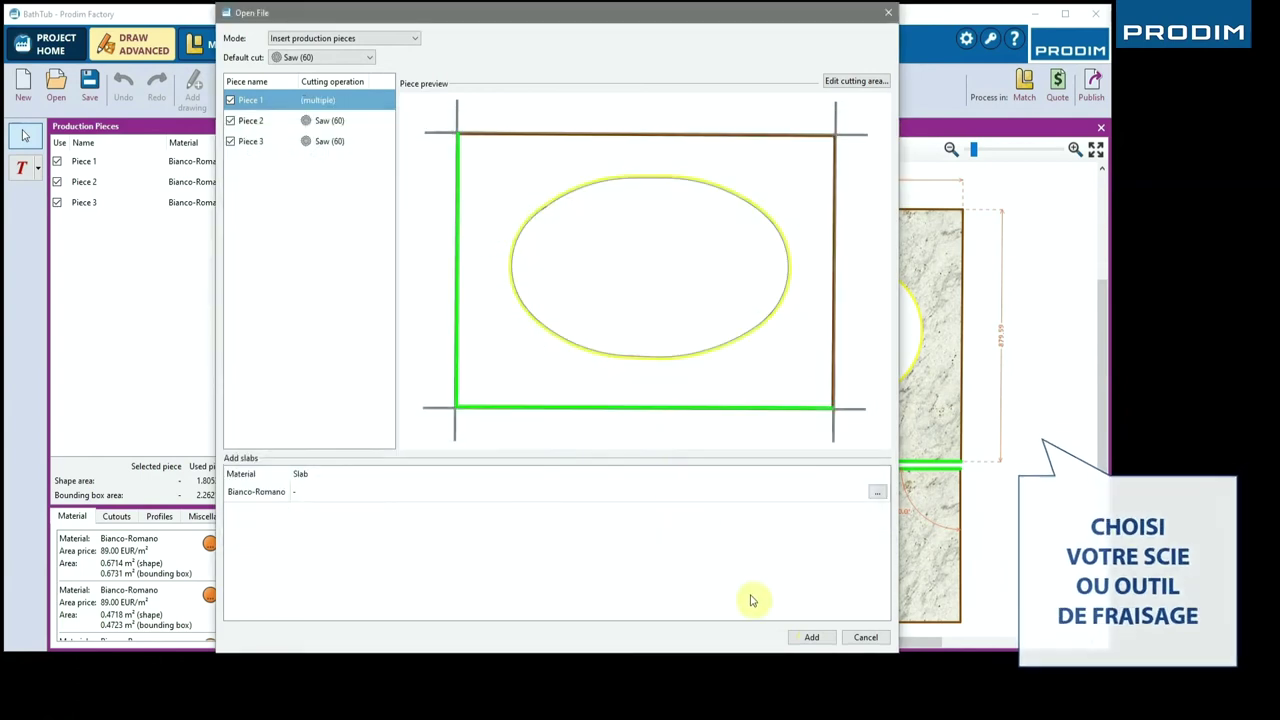
{"action": "left_click", "coordinate": [811, 637]}
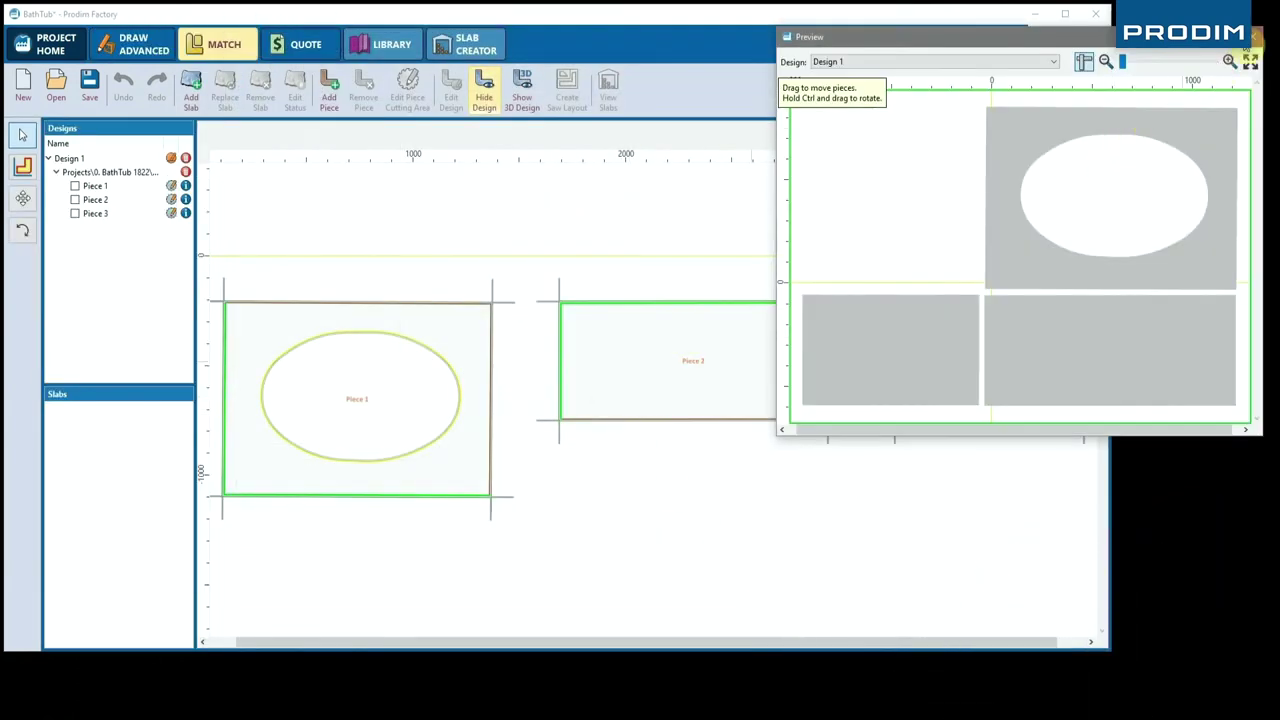
{"action": "left_click", "coordinate": [1252, 36]}
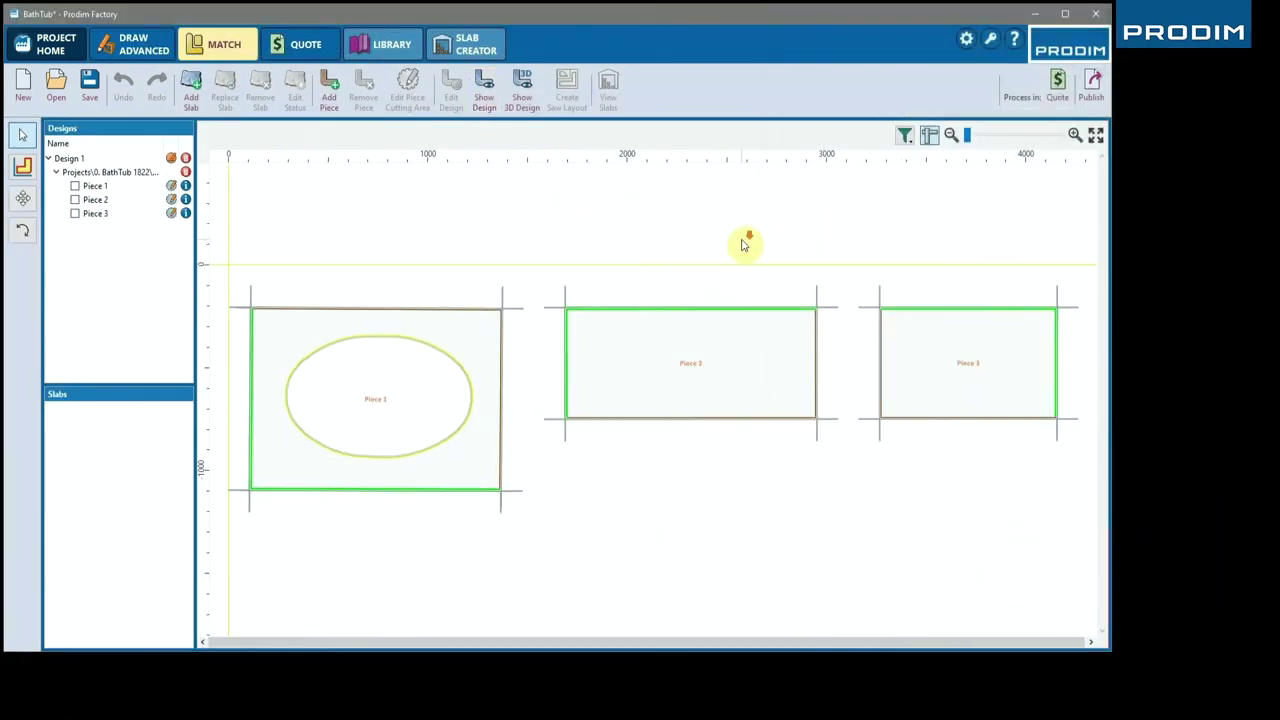
Step: Add the Milano Grey slab to the match layout
{"action": "left_click", "coordinate": [210, 90]}
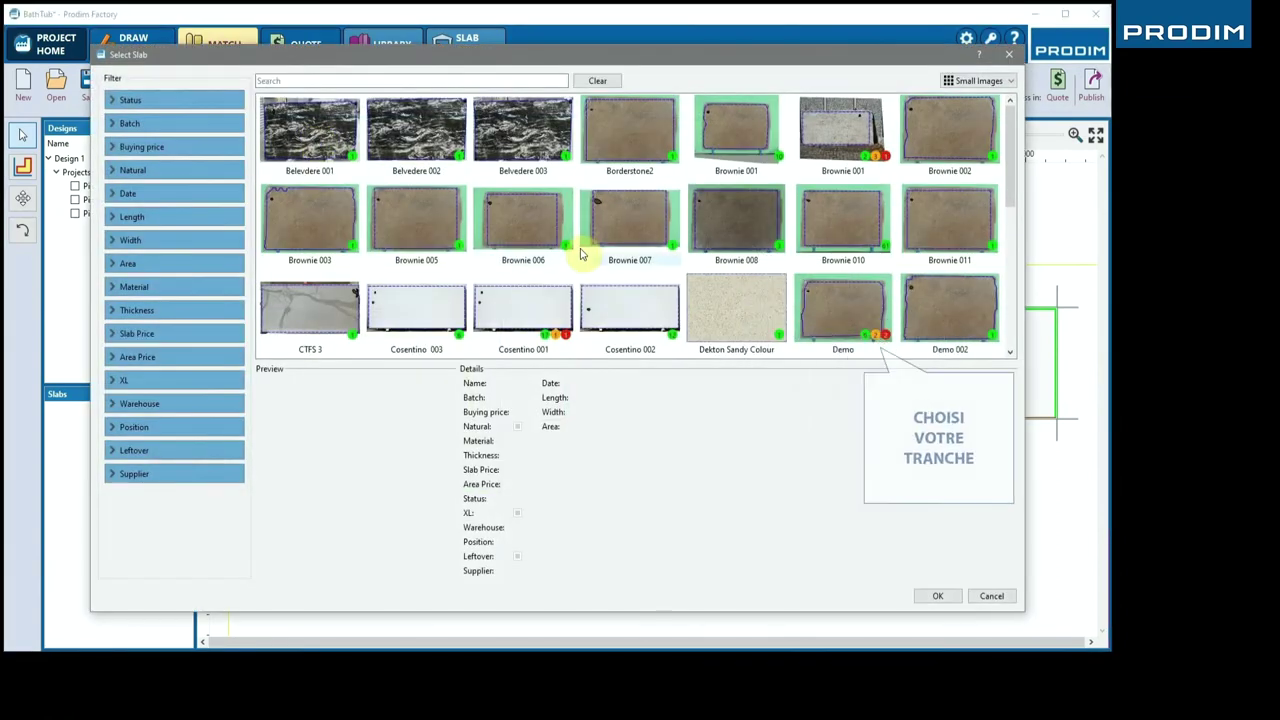
{"action": "scroll", "coordinate": [580, 251], "scroll_direction": "down", "scroll_amount": 5}
{"action": "scroll", "coordinate": [580, 254], "scroll_direction": "down", "scroll_amount": 1}
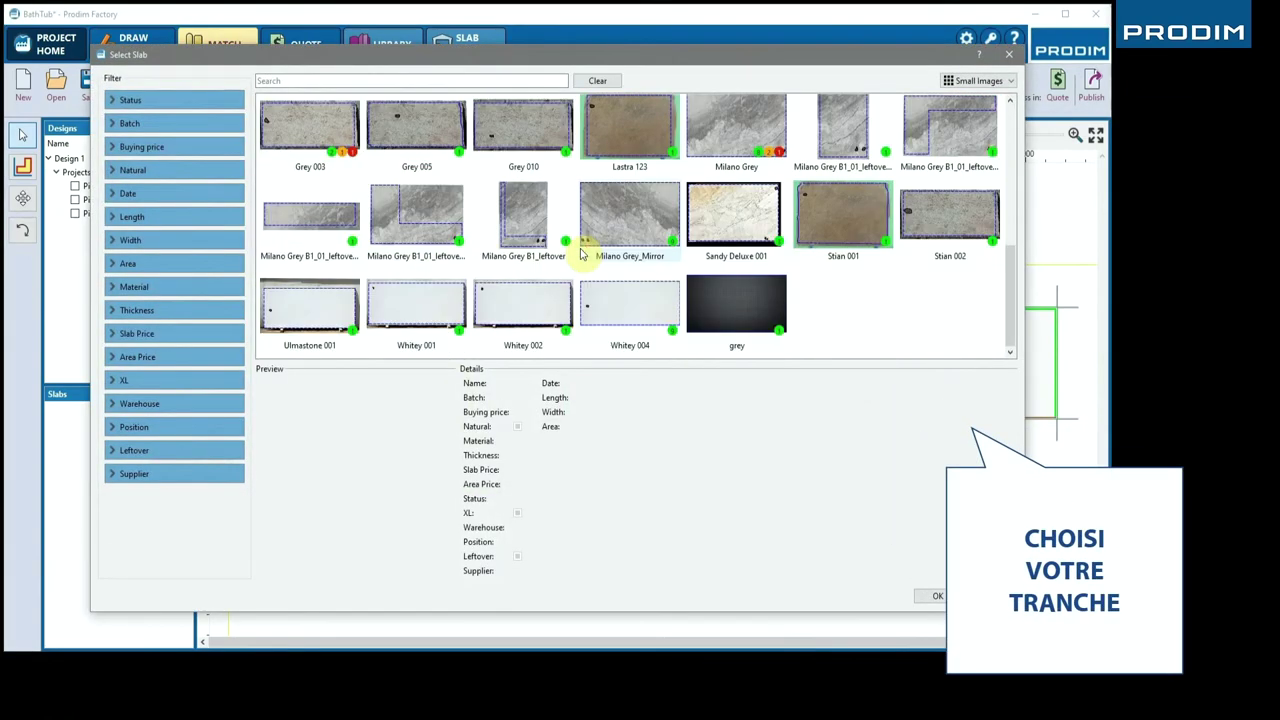
{"action": "scroll", "coordinate": [580, 251], "scroll_direction": "up", "scroll_amount": 6}
{"action": "scroll", "coordinate": [580, 254], "scroll_direction": "down", "scroll_amount": 3}
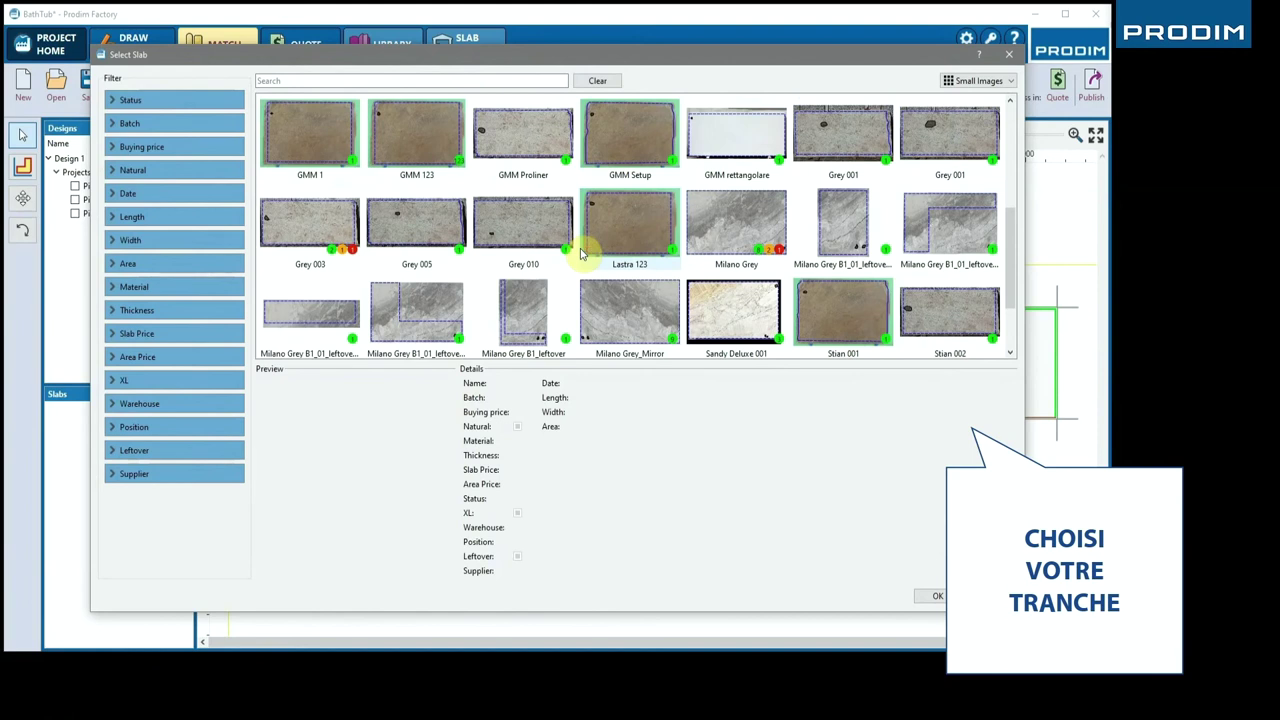
{"action": "left_click", "coordinate": [697, 254]}
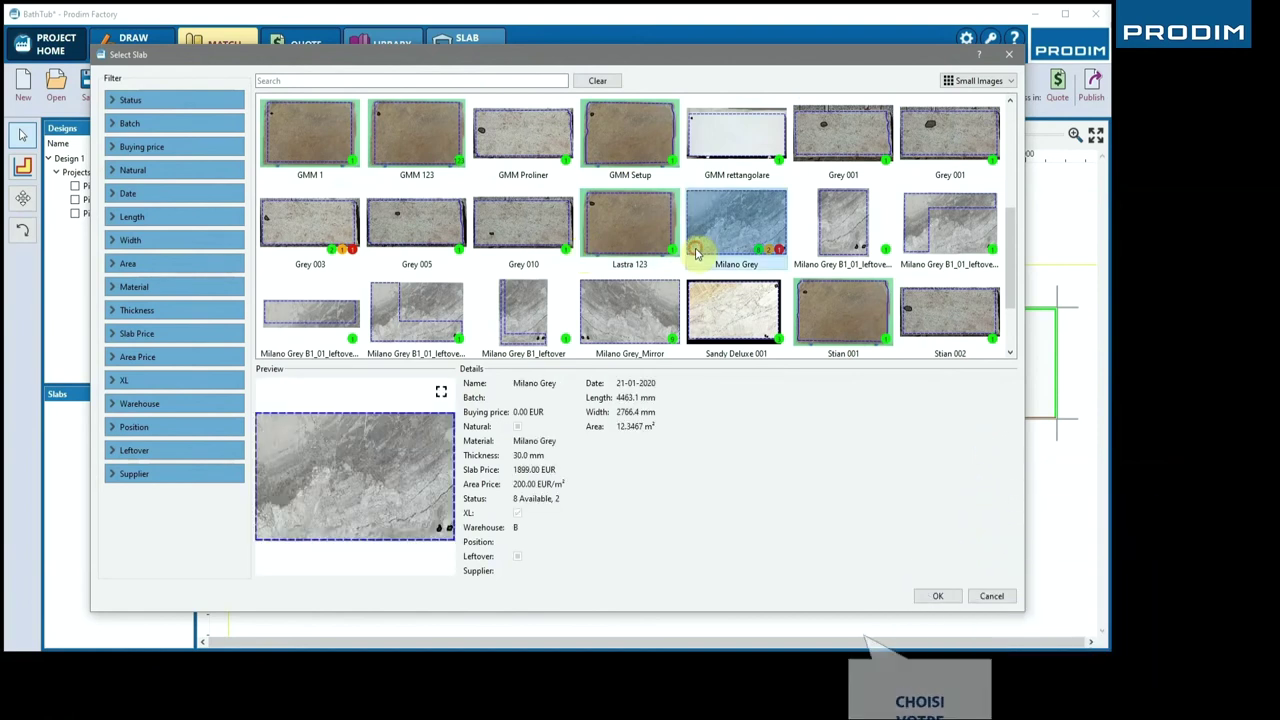
{"action": "left_click", "coordinate": [938, 598]}
Step: Place Pieces 1, 2 and 3 on the slab, with Piece 2 below Piece 1 and Piece 3 to Piece 1's right
{"action": "left_click_drag", "start_coordinate": [524, 543], "coordinate": [563, 282]}
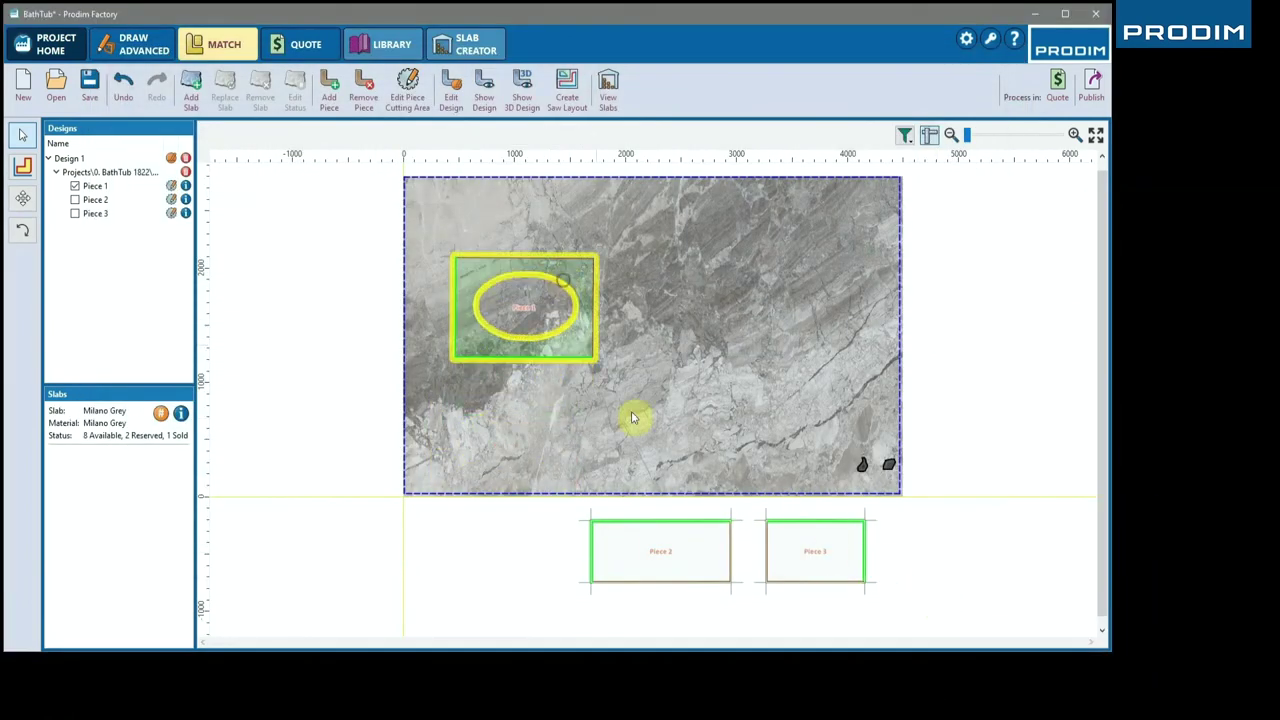
{"action": "left_click_drag", "start_coordinate": [648, 522], "coordinate": [568, 388]}
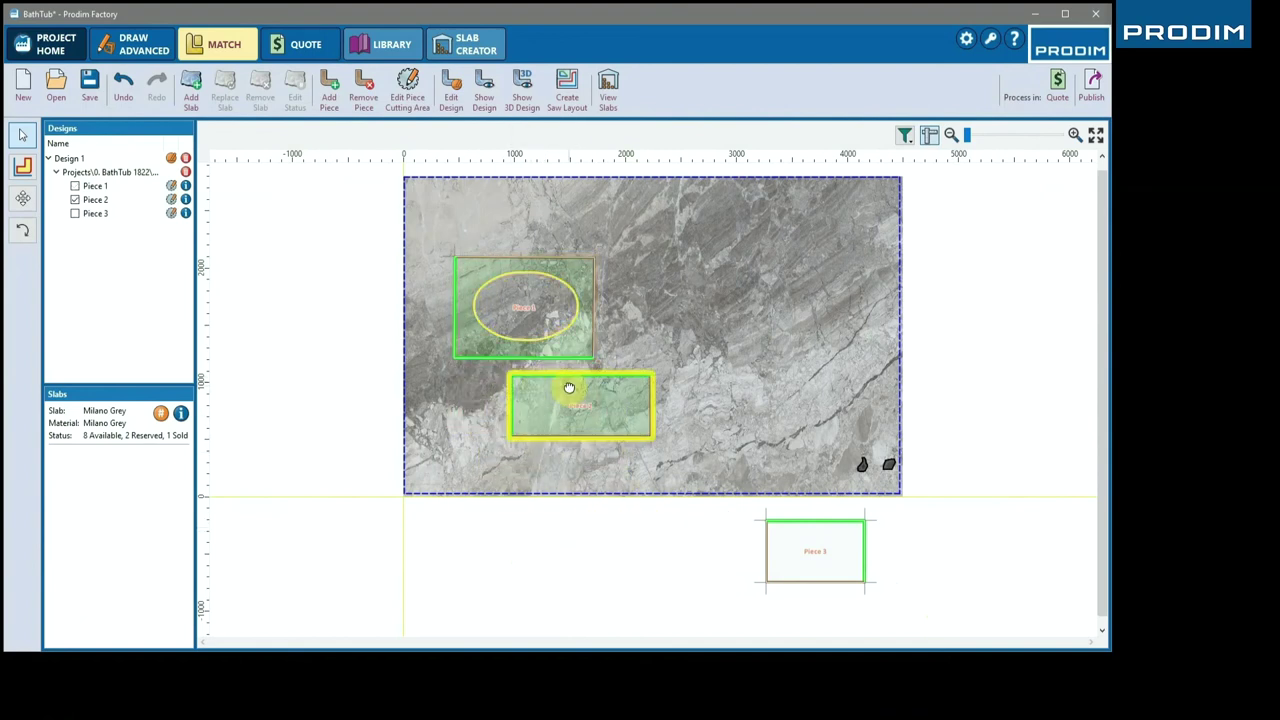
{"action": "left_click_drag", "start_coordinate": [815, 527], "coordinate": [656, 300]}
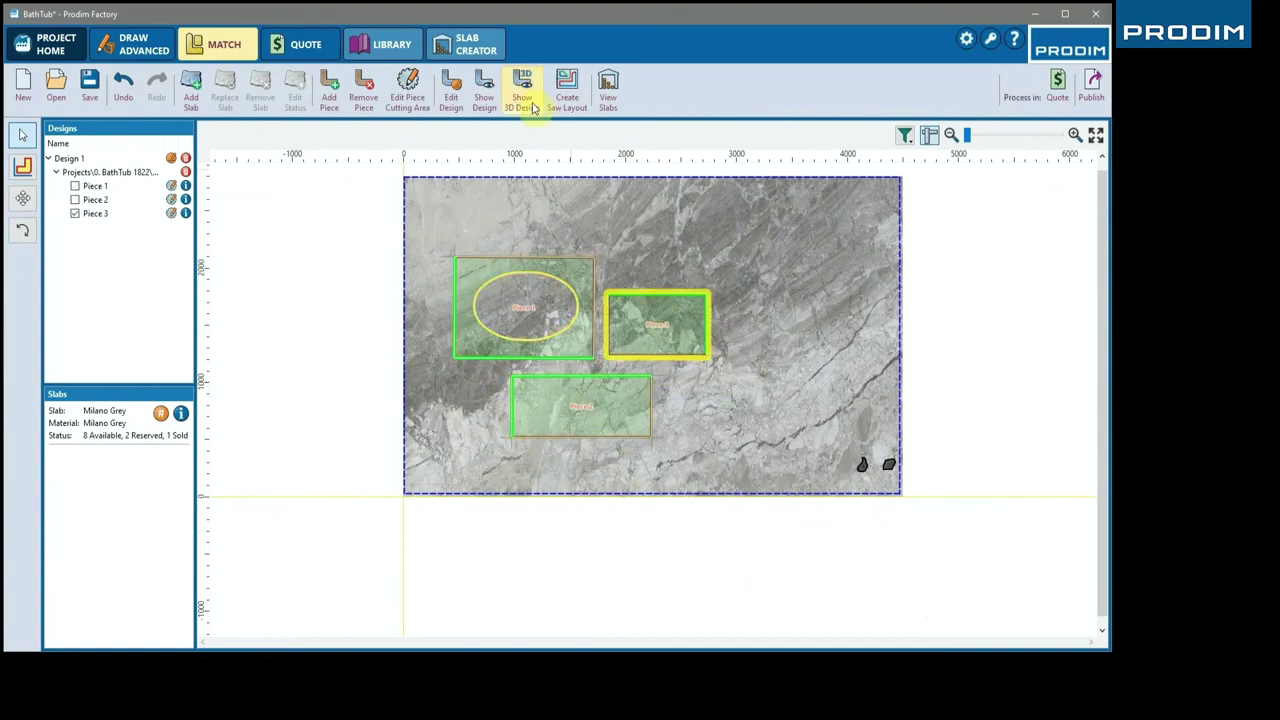
Step: Show the design preview and rearrange the pieces: Piece 2 at the slab's lower right, Piece 1 above it, Piece 3 left of Piece 1
{"action": "left_click", "coordinate": [486, 100]}
{"action": "mouse_move", "coordinate": [570, 279]}
{"action": "left_mouse_down"}
{"action": "mouse_move", "coordinate": [586, 231]}
{"action": "mouse_move", "coordinate": [571, 263]}
{"action": "mouse_move", "coordinate": [589, 231]}
{"action": "mouse_move", "coordinate": [612, 240]}
{"action": "mouse_move", "coordinate": [563, 222]}
{"action": "mouse_move", "coordinate": [553, 289]}
{"action": "left_mouse_up"}
{"action": "left_click_drag", "start_coordinate": [566, 423], "coordinate": [748, 471]}
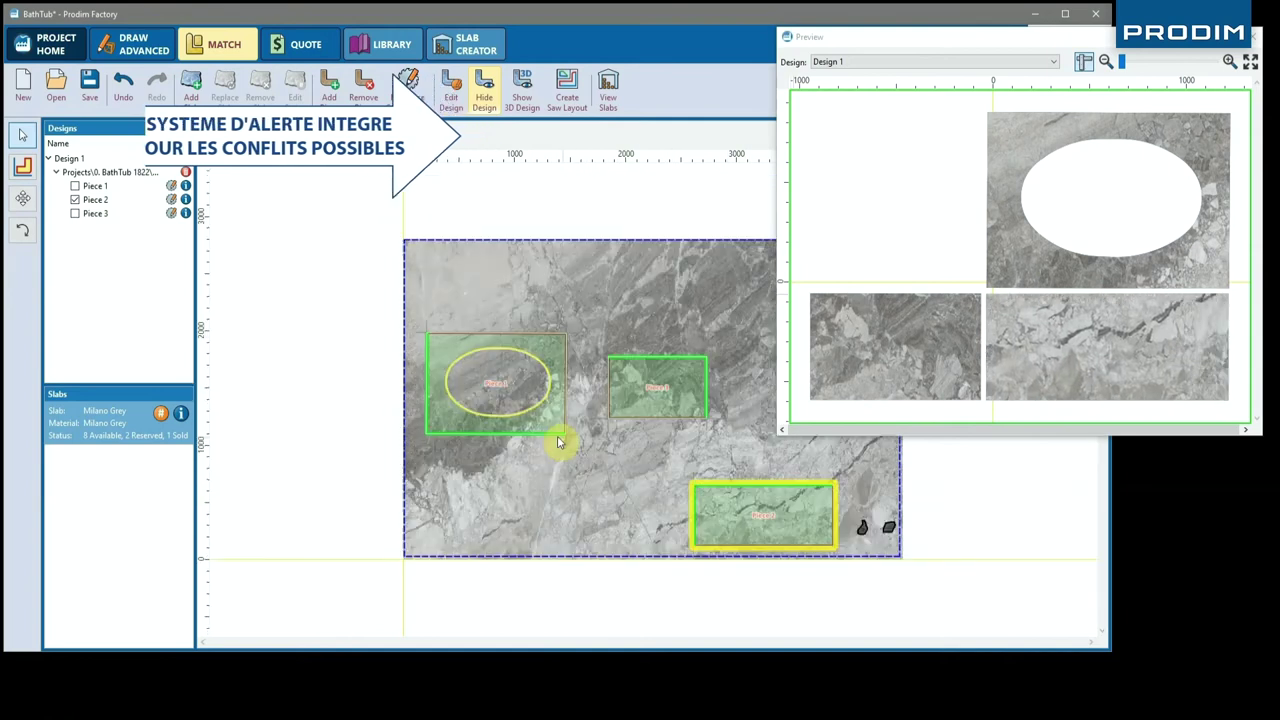
{"action": "left_click", "coordinate": [555, 441]}
{"action": "left_click_drag", "start_coordinate": [563, 405], "coordinate": [766, 431]}
{"action": "left_click_drag", "start_coordinate": [609, 391], "coordinate": [510, 425]}
{"action": "left_click", "coordinate": [686, 454]}
Step: Align Piece 1's lower edge with Piece 2's upper edge, using offsets of 4.00 and 0.00
{"action": "left_click", "coordinate": [22, 166]}
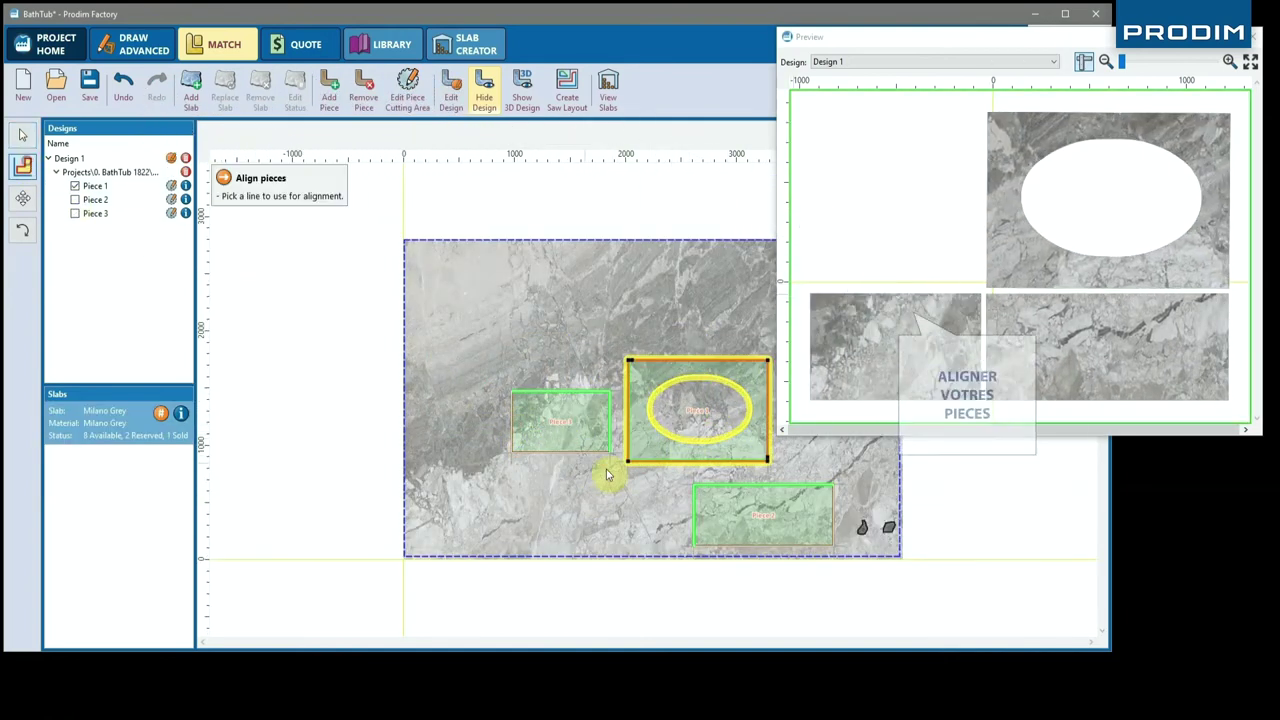
{"action": "left_click", "coordinate": [668, 462]}
{"action": "left_click", "coordinate": [714, 485]}
{"action": "scroll", "coordinate": [705, 475], "scroll_direction": "up", "scroll_amount": 5}
{"action": "scroll", "coordinate": [677, 540], "scroll_direction": "up", "scroll_amount": 8}
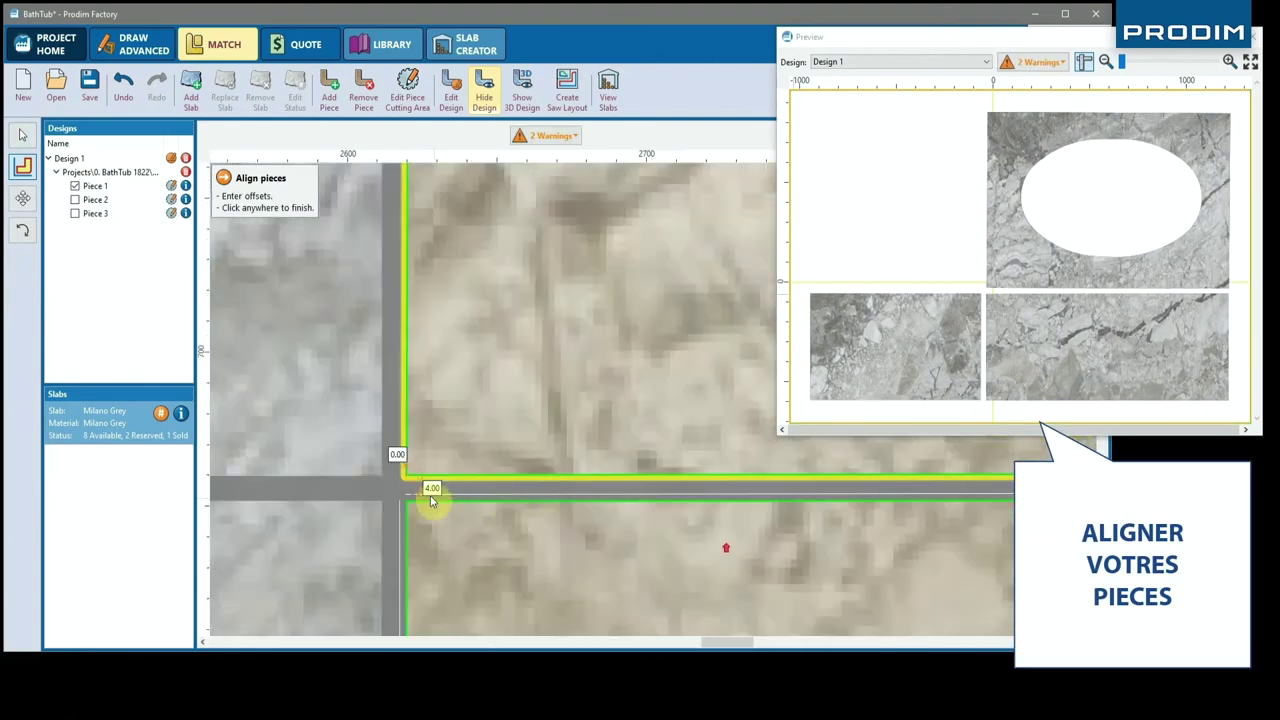
{"action": "scroll", "coordinate": [431, 500], "scroll_direction": "down", "scroll_amount": 10}
Step: Rotate Piece 3 upright, move it beside Piece 1, and align its facing long edge with Piece 1's left edge
{"action": "left_click", "coordinate": [467, 355]}
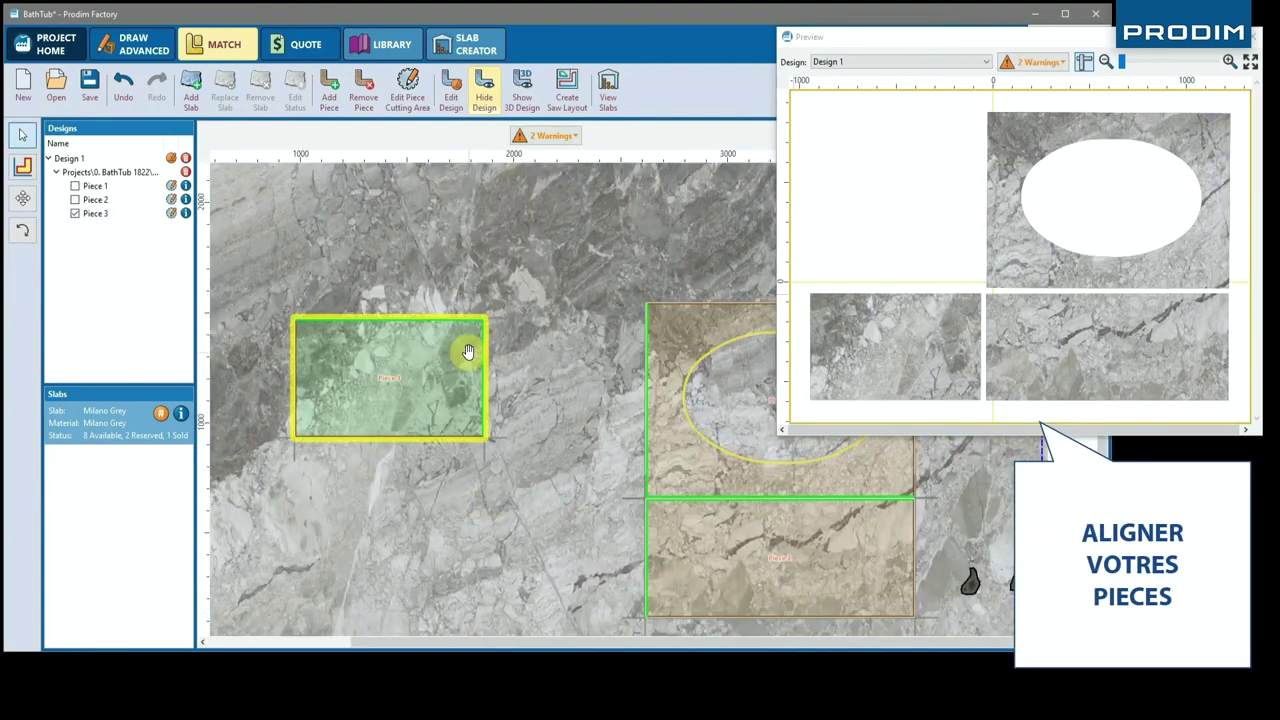
{"action": "left_click_drag", "start_coordinate": [467, 345], "coordinate": [412, 501]}
{"action": "left_click_drag", "start_coordinate": [408, 426], "coordinate": [567, 455]}
{"action": "left_click", "coordinate": [23, 166]}
{"action": "left_click", "coordinate": [604, 464]}
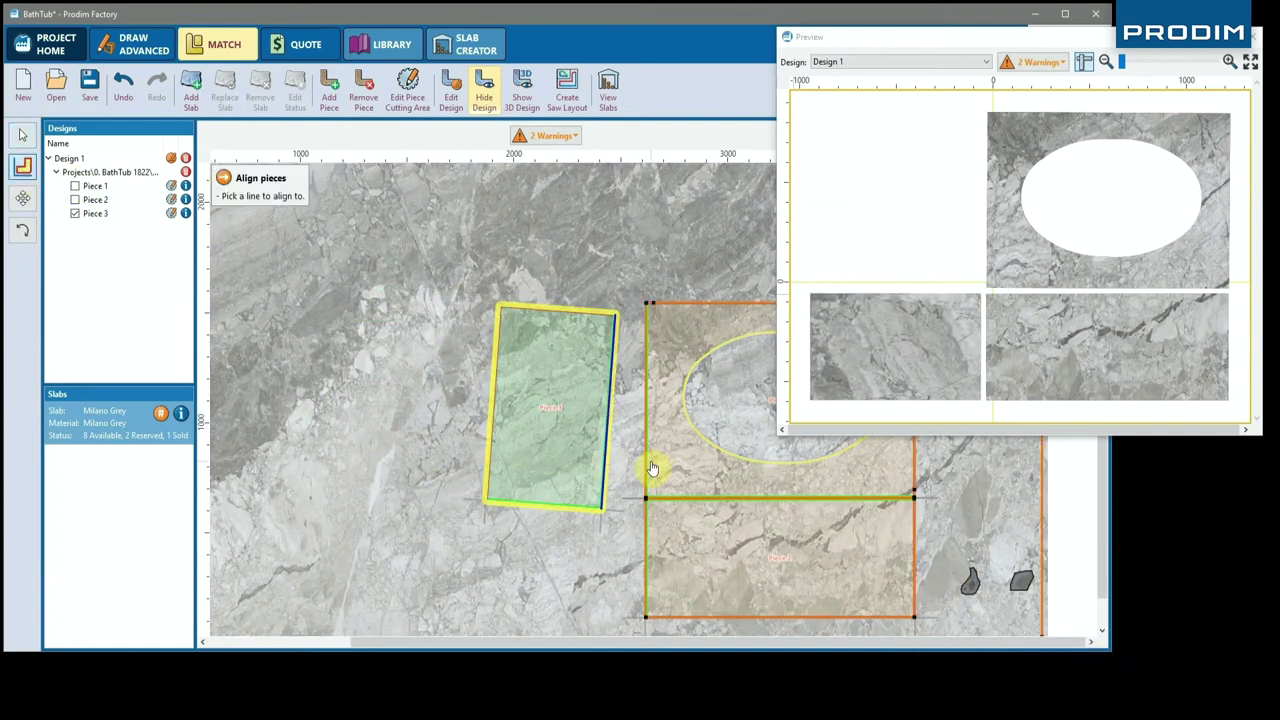
{"action": "left_click", "coordinate": [650, 466]}
{"action": "left_click", "coordinate": [631, 557]}
Step: Select all three aligned pieces, shift them together slightly to the right on the slab, and close the design preview
{"action": "left_click", "coordinate": [617, 443]}
{"action": "left_click", "coordinate": [680, 460], "text": "ctrl"}
{"action": "mouse_move", "coordinate": [722, 555]}
{"action": "left_mouse_down", "text": "ctrl"}
{"action": "mouse_move", "coordinate": [674, 563]}
{"action": "mouse_move", "coordinate": [694, 511]}
{"action": "mouse_move", "coordinate": [746, 548]}
{"action": "left_mouse_up", "text": "ctrl"}
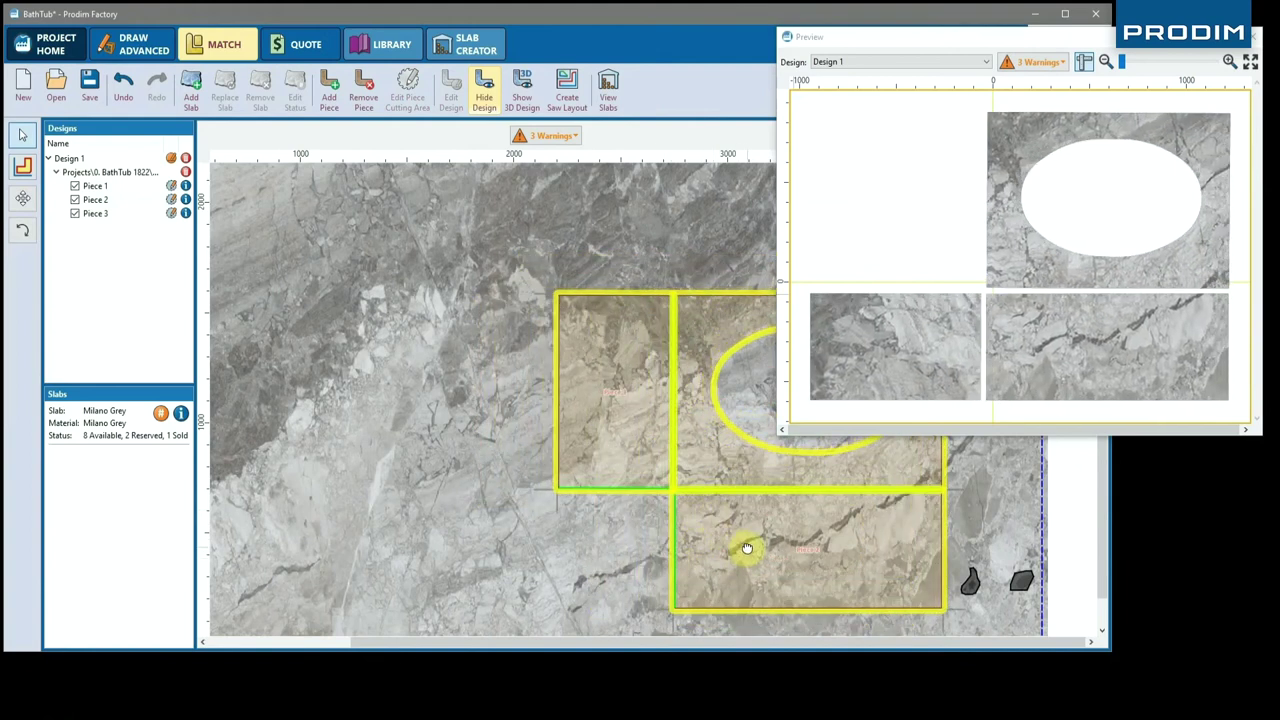
{"action": "left_click", "coordinate": [1253, 37]}
Step: Edit Design 1 so Piece 3 stands upright against Piece 1's left edge and Piece 2 lines up closely beneath Piece 1
{"action": "left_click", "coordinate": [171, 158]}
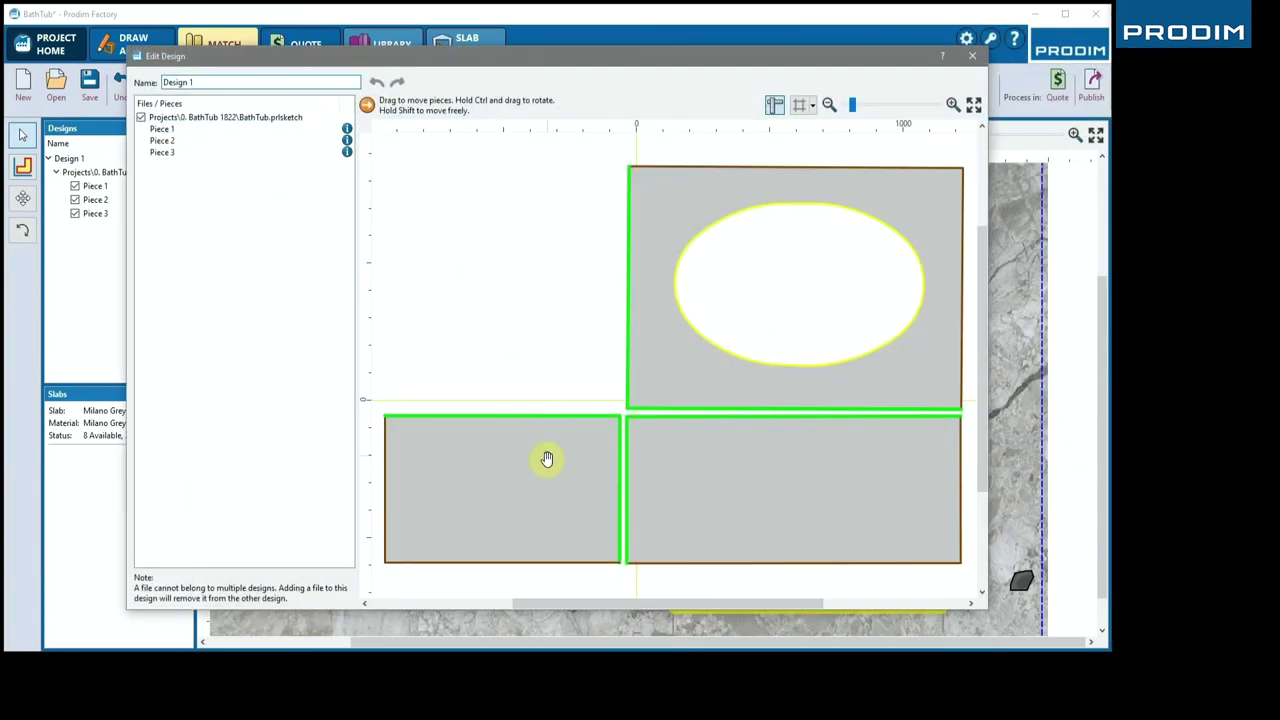
{"action": "left_click", "coordinate": [511, 448]}
{"action": "left_click_drag", "start_coordinate": [462, 434], "coordinate": [578, 315], "text": "ctrl"}
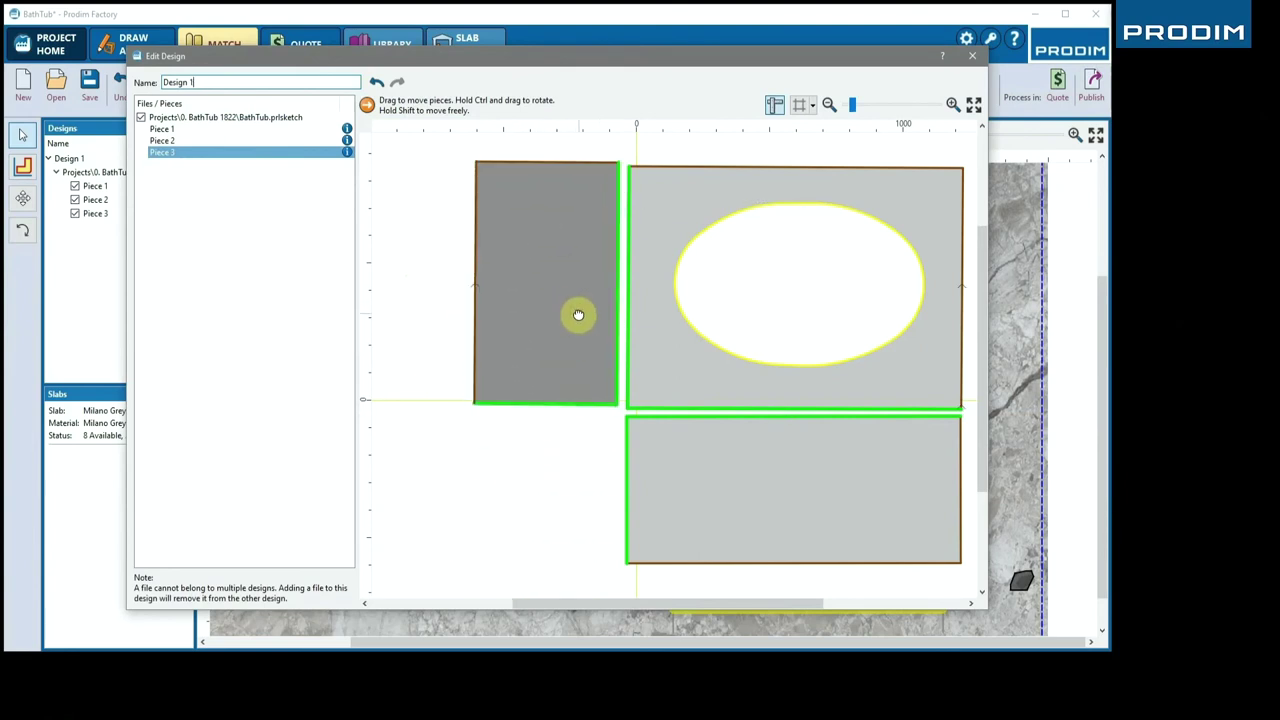
{"action": "scroll", "coordinate": [578, 315], "scroll_direction": "up", "scroll_amount": 2}
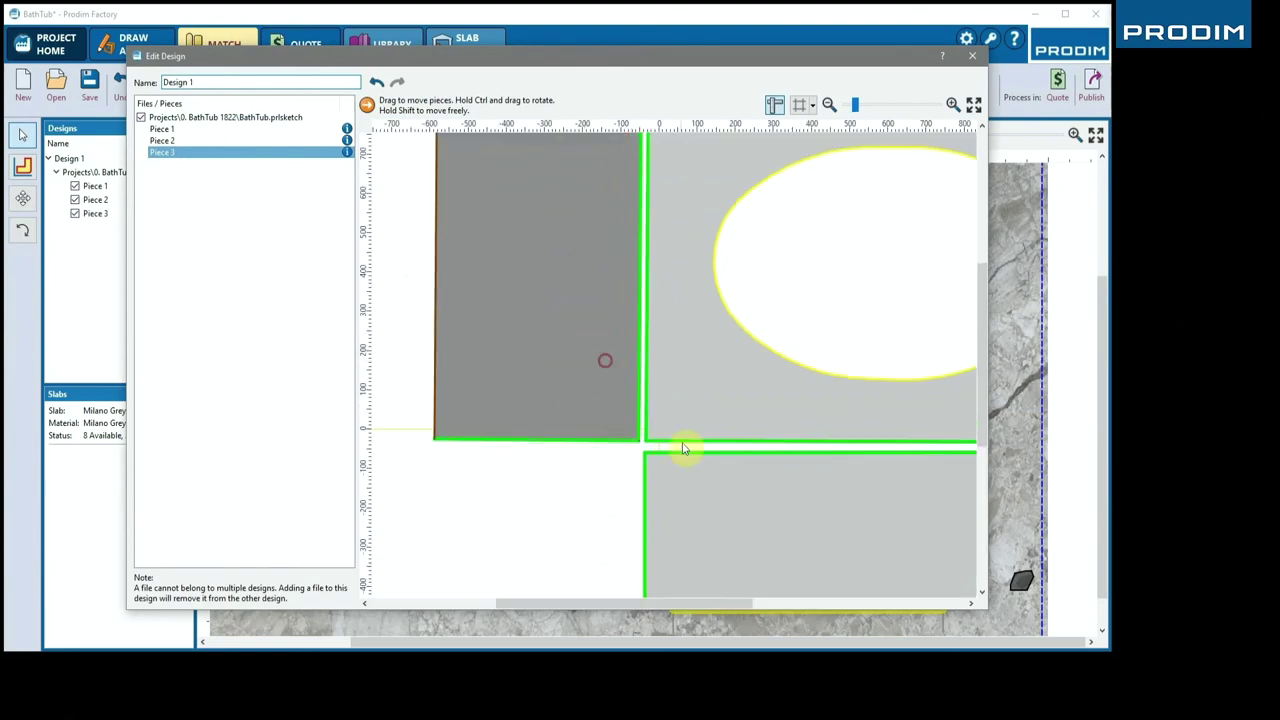
{"action": "left_click", "coordinate": [679, 494]}
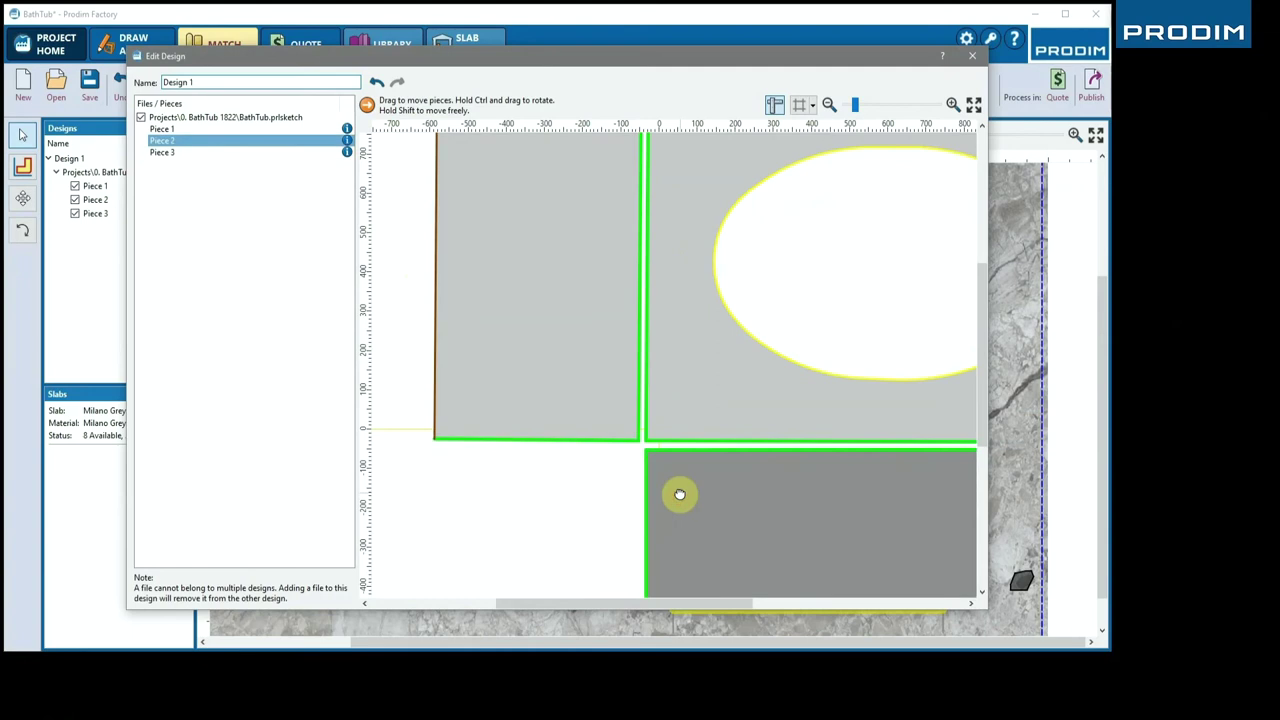
{"action": "left_click", "coordinate": [971, 56]}
Step: Show the updated design preview and shift the three grouped pieces slightly to the left on the slab
{"action": "left_click", "coordinate": [538, 354]}
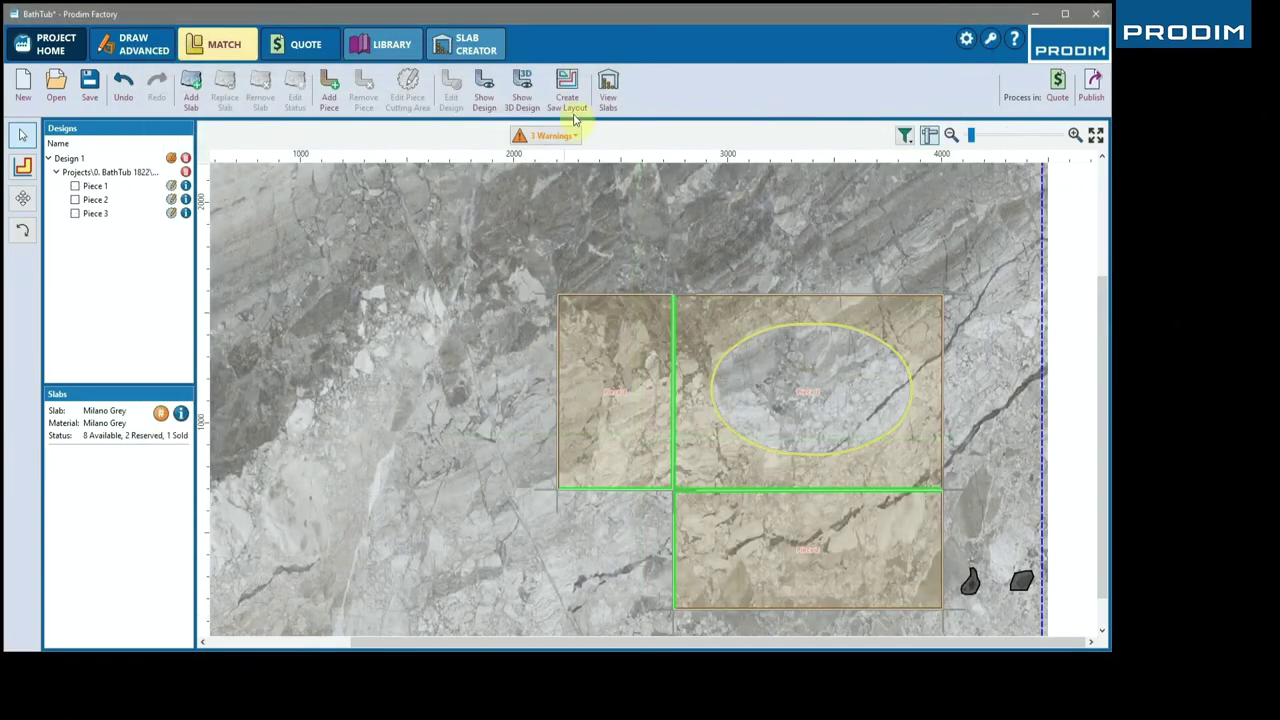
{"action": "left_click", "coordinate": [486, 95]}
{"action": "left_click_drag", "start_coordinate": [730, 515], "coordinate": [739, 568]}
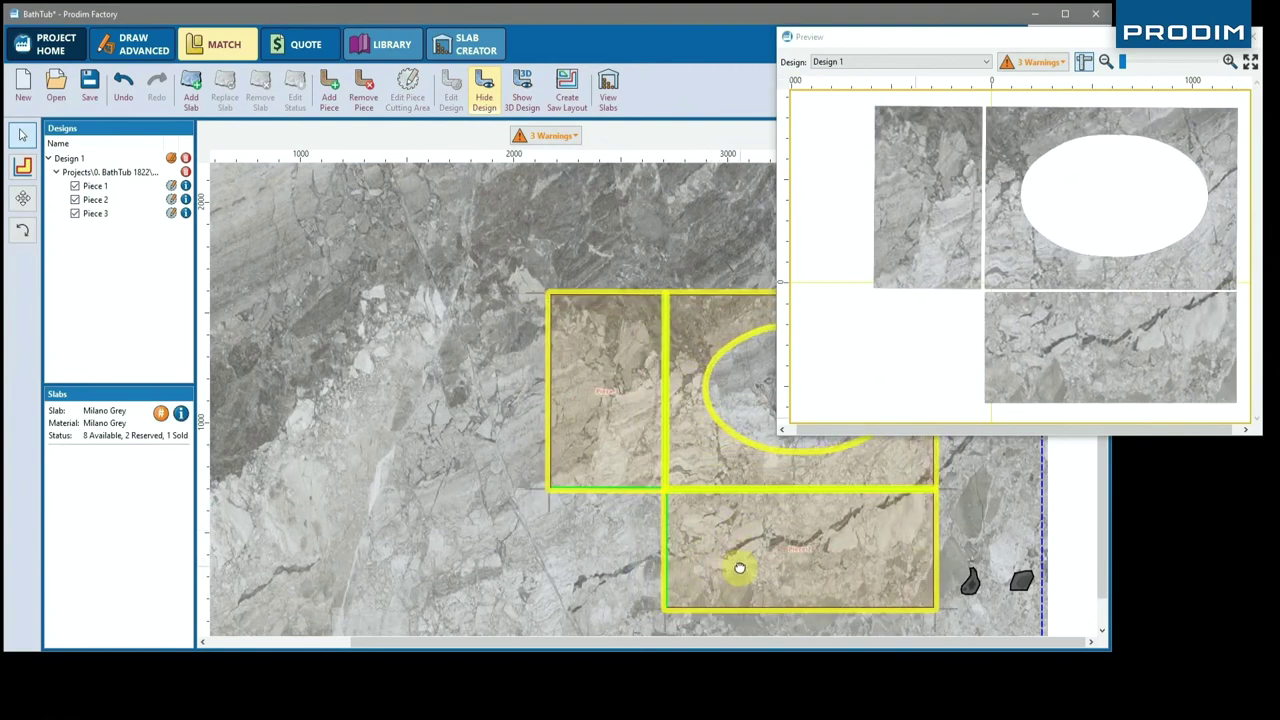
{"action": "left_click", "coordinate": [686, 263]}
{"action": "scroll", "coordinate": [686, 263], "scroll_direction": "down", "scroll_amount": 3}
{"action": "scroll", "coordinate": [617, 323], "scroll_direction": "up", "scroll_amount": 5}
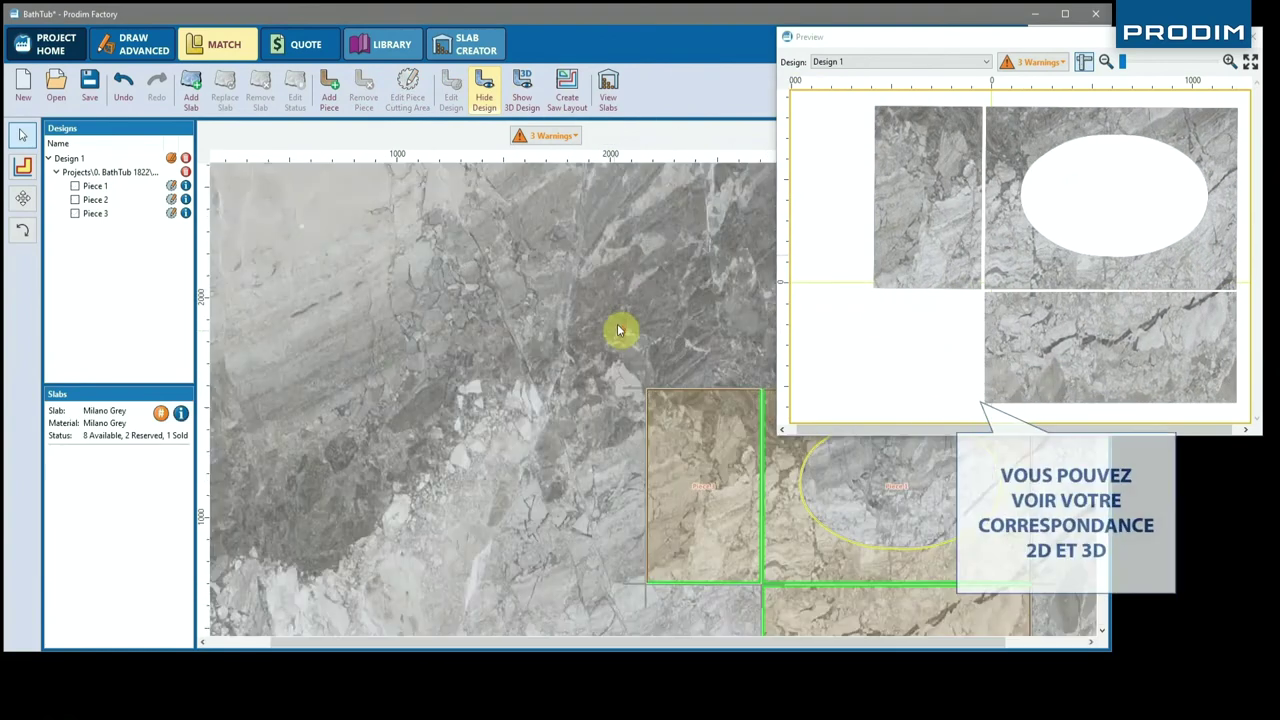
{"action": "middle_click_drag", "start_coordinate": [617, 323], "coordinate": [420, 270]}
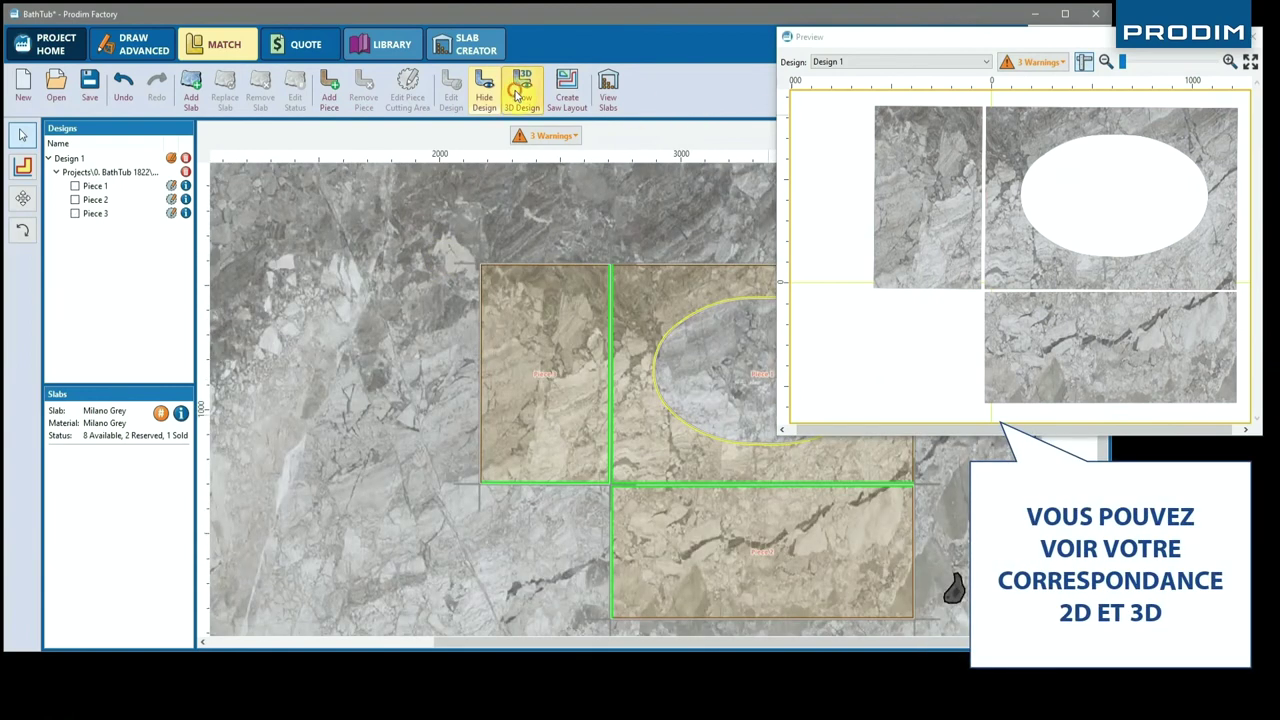
Step: Show the 3D design preview, orbit around the bathtub surround, and shrink the 3D preview window to sit beside the slab
{"action": "left_click", "coordinate": [517, 93]}
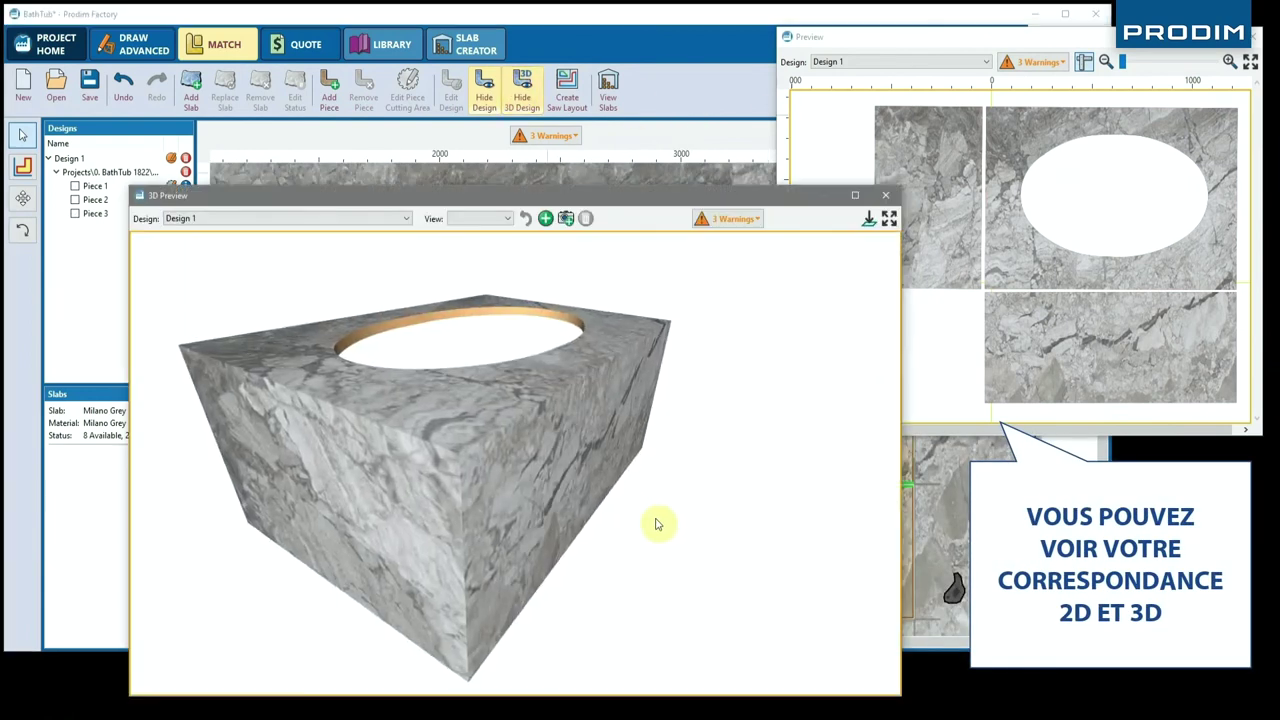
{"action": "left_click_drag", "start_coordinate": [705, 505], "coordinate": [567, 527]}
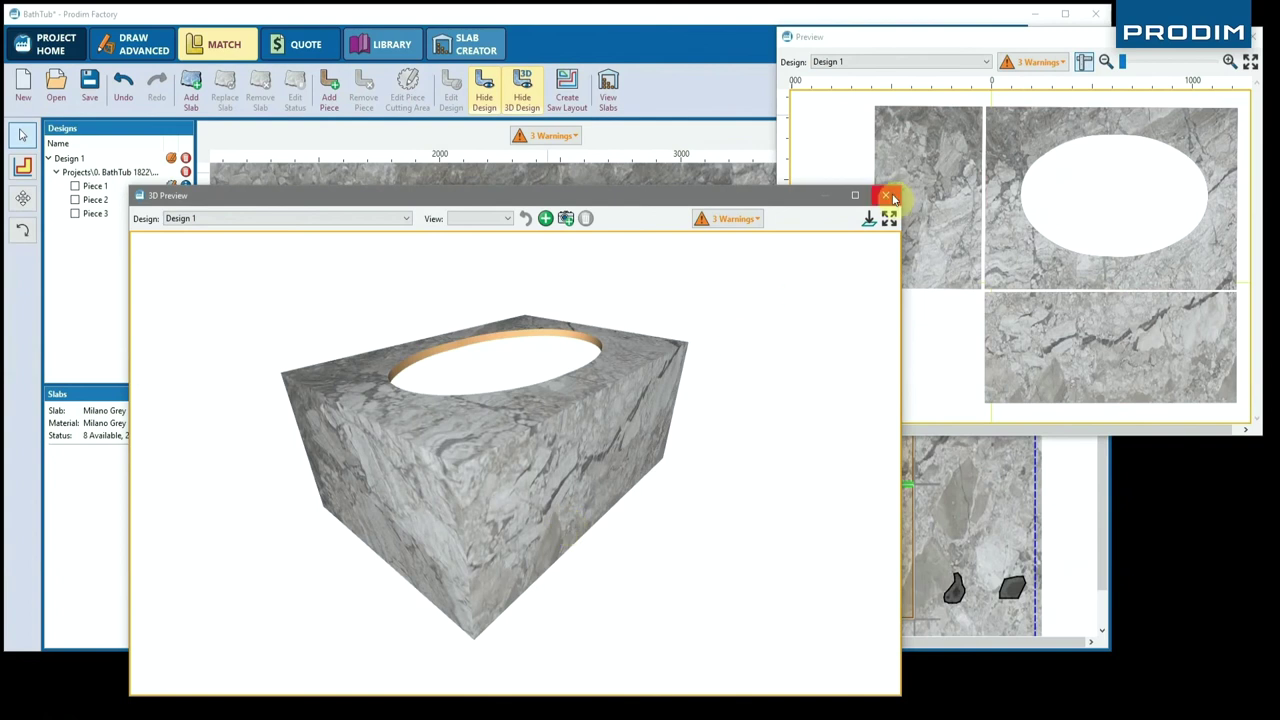
{"action": "left_click_drag", "start_coordinate": [899, 188], "coordinate": [270, 431]}
Step: Select all three pieces and shift them together slightly left and up on the slab while checking the veining in the 3D preview
{"action": "left_click", "coordinate": [571, 357]}
{"action": "left_click", "coordinate": [664, 492]}
{"action": "mouse_move", "coordinate": [632, 463]}
{"action": "left_mouse_down"}
{"action": "mouse_move", "coordinate": [589, 417]}
{"action": "mouse_move", "coordinate": [457, 394]}
{"action": "mouse_move", "coordinate": [542, 455]}
{"action": "mouse_move", "coordinate": [586, 461]}
{"action": "mouse_move", "coordinate": [566, 470]}
{"action": "mouse_move", "coordinate": [570, 458]}
{"action": "mouse_move", "coordinate": [626, 452]}
{"action": "mouse_move", "coordinate": [649, 469]}
{"action": "mouse_move", "coordinate": [675, 395]}
{"action": "mouse_move", "coordinate": [764, 371]}
{"action": "mouse_move", "coordinate": [691, 380]}
{"action": "mouse_move", "coordinate": [640, 450]}
{"action": "mouse_move", "coordinate": [583, 466]}
{"action": "mouse_move", "coordinate": [580, 454]}
{"action": "mouse_move", "coordinate": [615, 466]}
{"action": "left_mouse_up"}
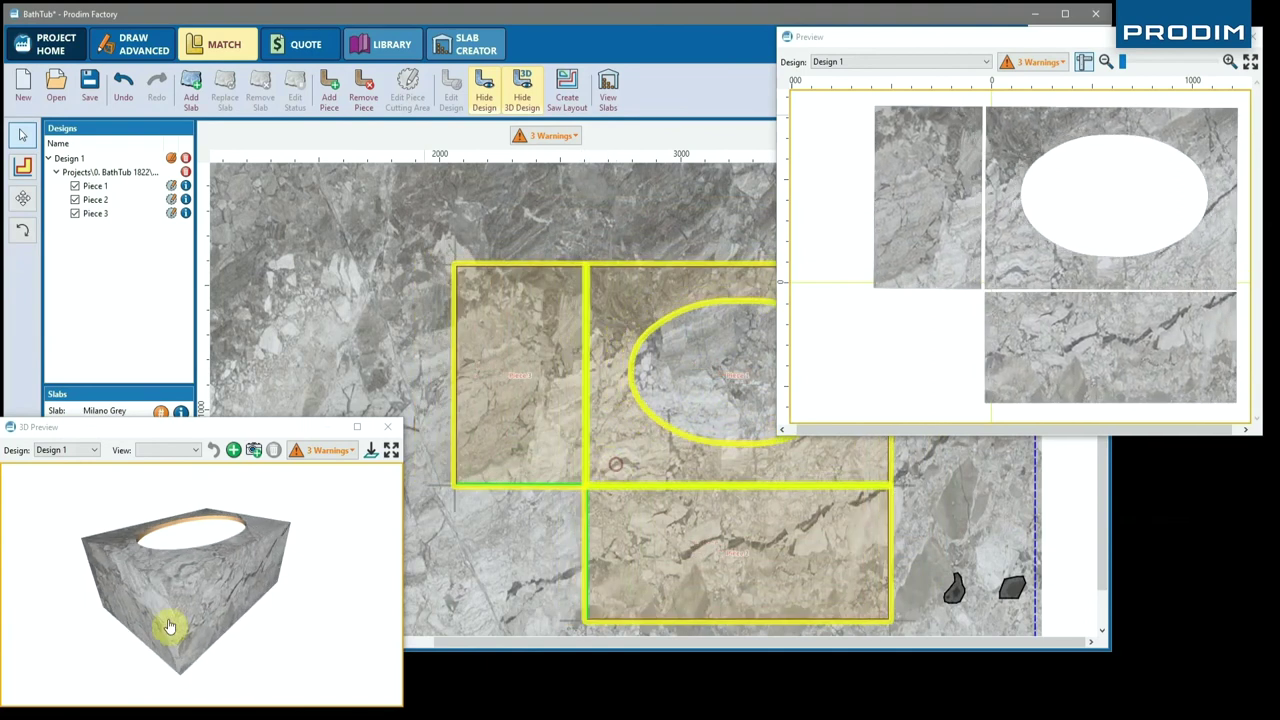
{"action": "left_click_drag", "start_coordinate": [170, 626], "coordinate": [236, 609]}
{"action": "left_click_drag", "start_coordinate": [608, 460], "coordinate": [593, 450]}
{"action": "left_click_drag", "start_coordinate": [205, 637], "coordinate": [180, 620]}
{"action": "left_click_drag", "start_coordinate": [543, 414], "coordinate": [549, 414]}
{"action": "mouse_move", "coordinate": [166, 549]}
{"action": "left_mouse_down"}
{"action": "mouse_move", "coordinate": [171, 594]}
{"action": "mouse_move", "coordinate": [177, 551]}
{"action": "mouse_move", "coordinate": [240, 603]}
{"action": "mouse_move", "coordinate": [151, 568]}
{"action": "mouse_move", "coordinate": [20, 577]}
{"action": "mouse_move", "coordinate": [134, 546]}
{"action": "mouse_move", "coordinate": [229, 589]}
{"action": "mouse_move", "coordinate": [191, 589]}
{"action": "mouse_move", "coordinate": [185, 565]}
{"action": "left_mouse_up"}
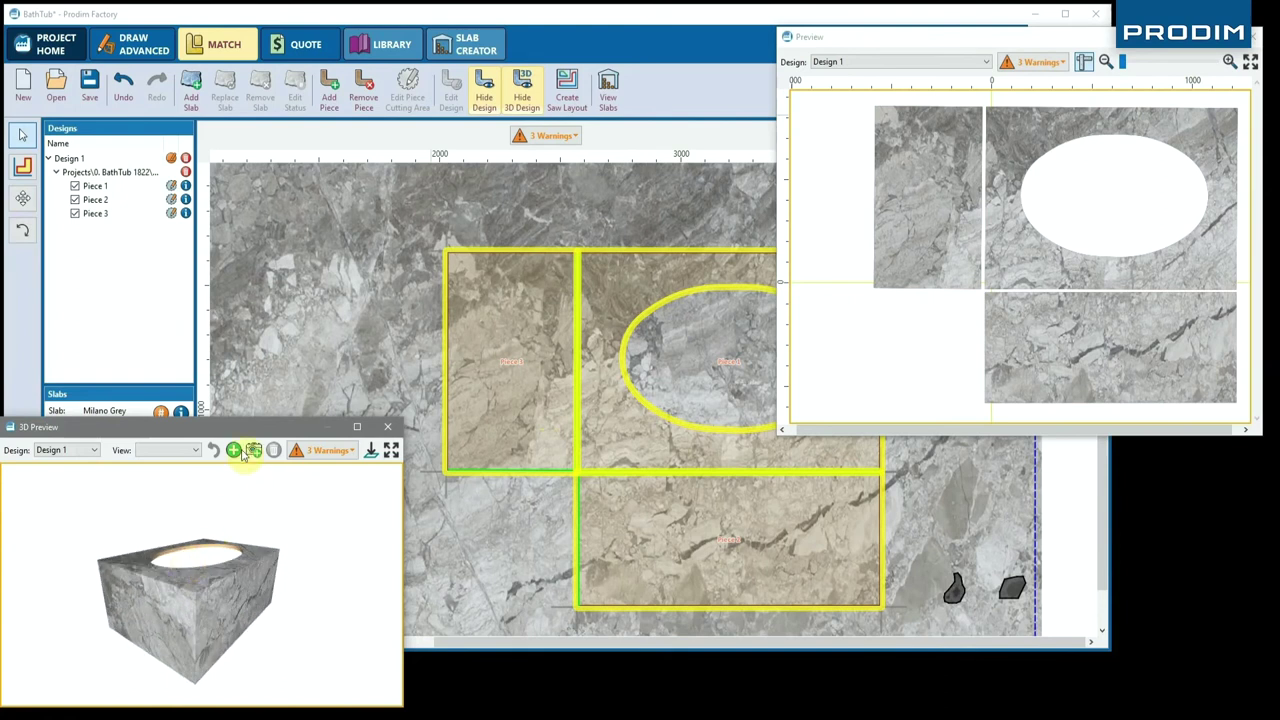
Step: Deselect the pieces, shrink the 2D design preview window, and fit the whole design inside it
{"action": "left_click", "coordinate": [940, 520]}
{"action": "left_click_drag", "start_coordinate": [782, 432], "coordinate": [882, 346]}
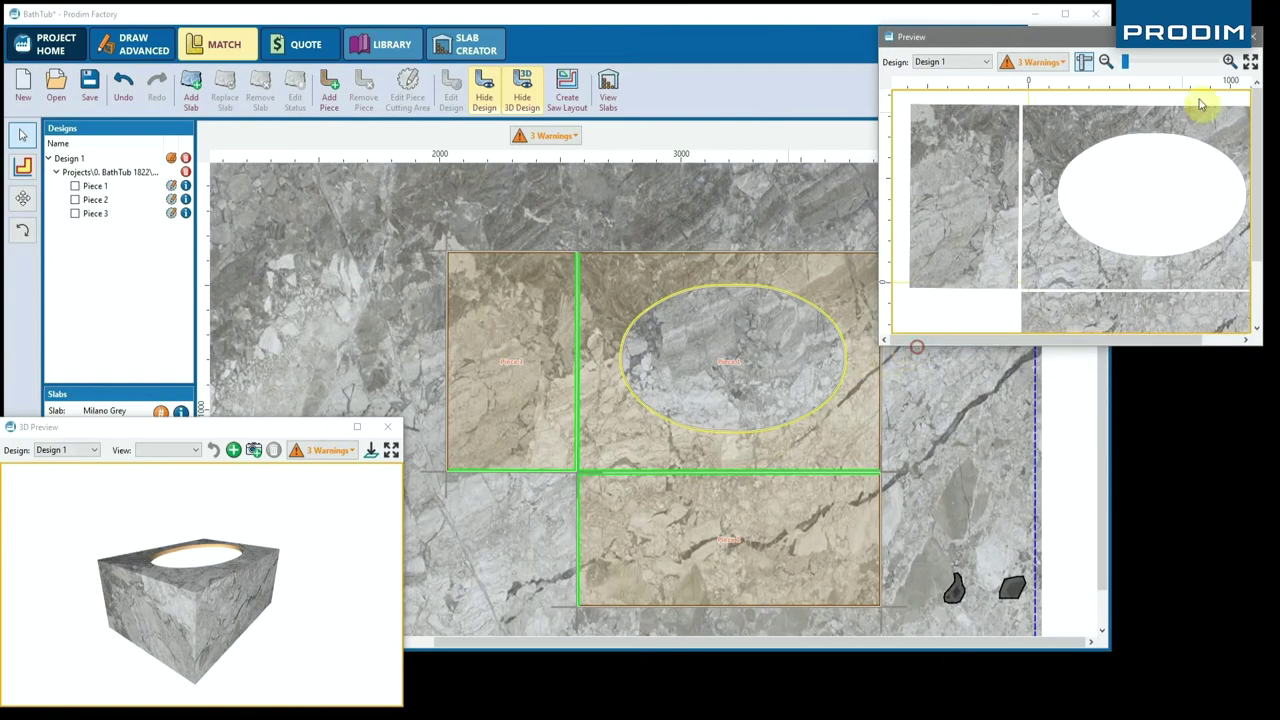
{"action": "left_click", "coordinate": [1250, 62]}
Step: Create a saw layout and dimension the horizontal distances from the slab's left and right edges to the piece group
{"action": "left_click", "coordinate": [567, 88]}
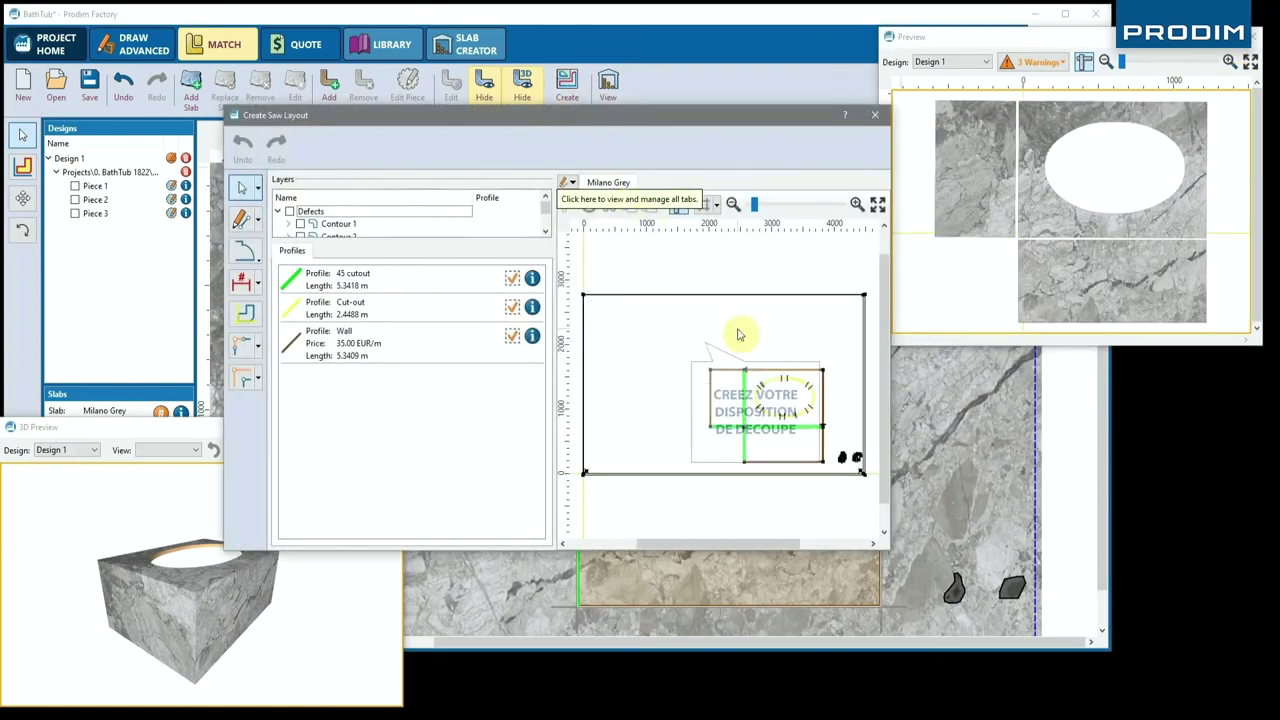
{"action": "left_click", "coordinate": [240, 281]}
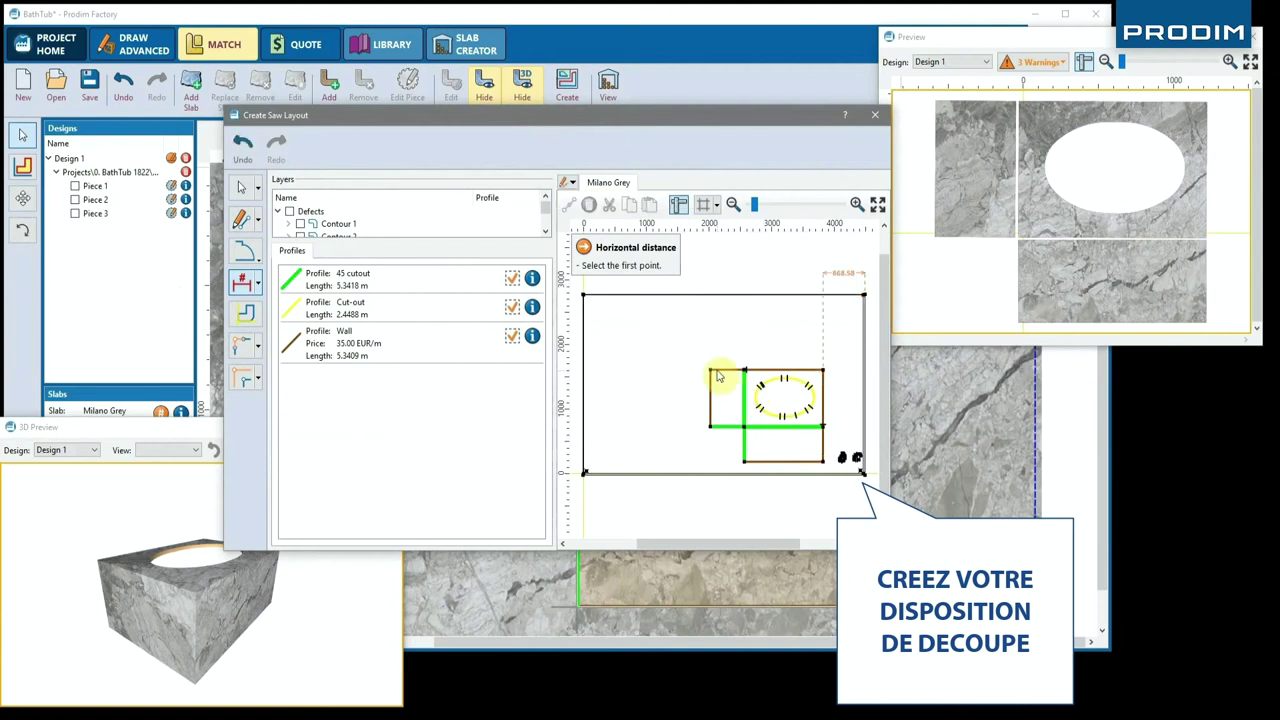
{"action": "left_click", "coordinate": [585, 296]}
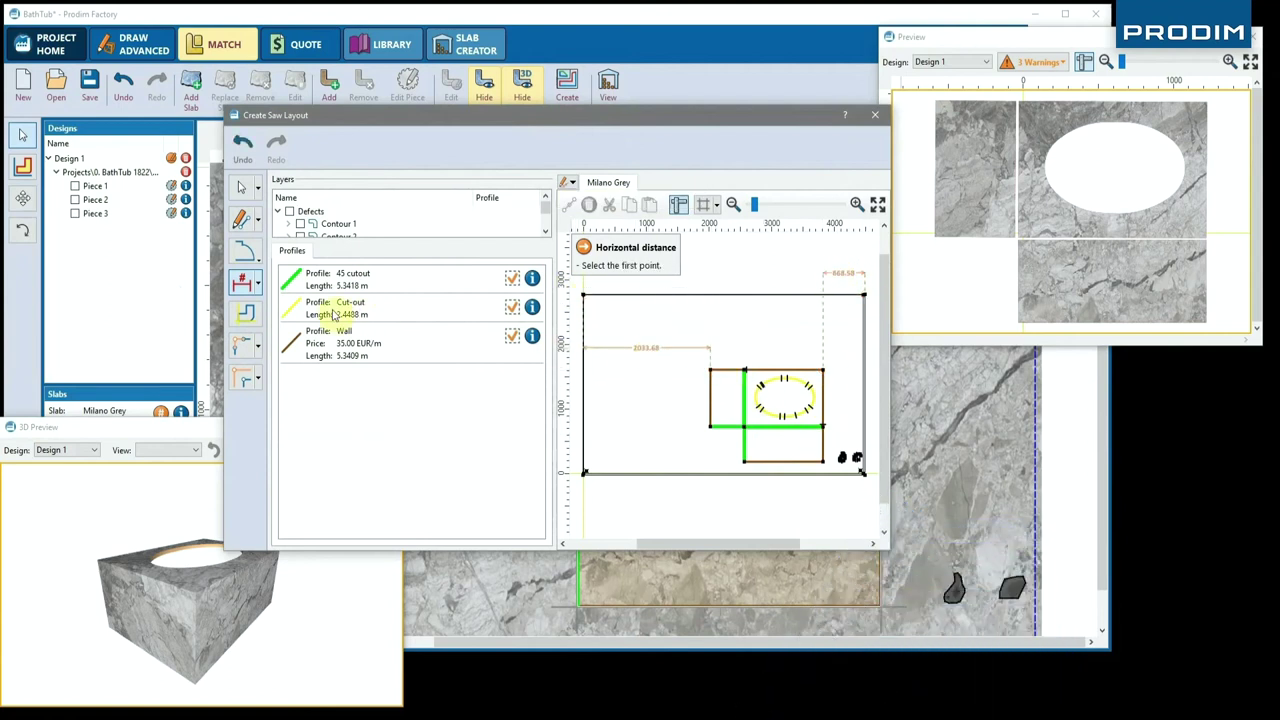
Step: Dimension the vertical distances from the slab's bottom and top edges to the piece group and save the saw layout
{"action": "left_click", "coordinate": [249, 286]}
{"action": "left_click", "coordinate": [268, 336]}
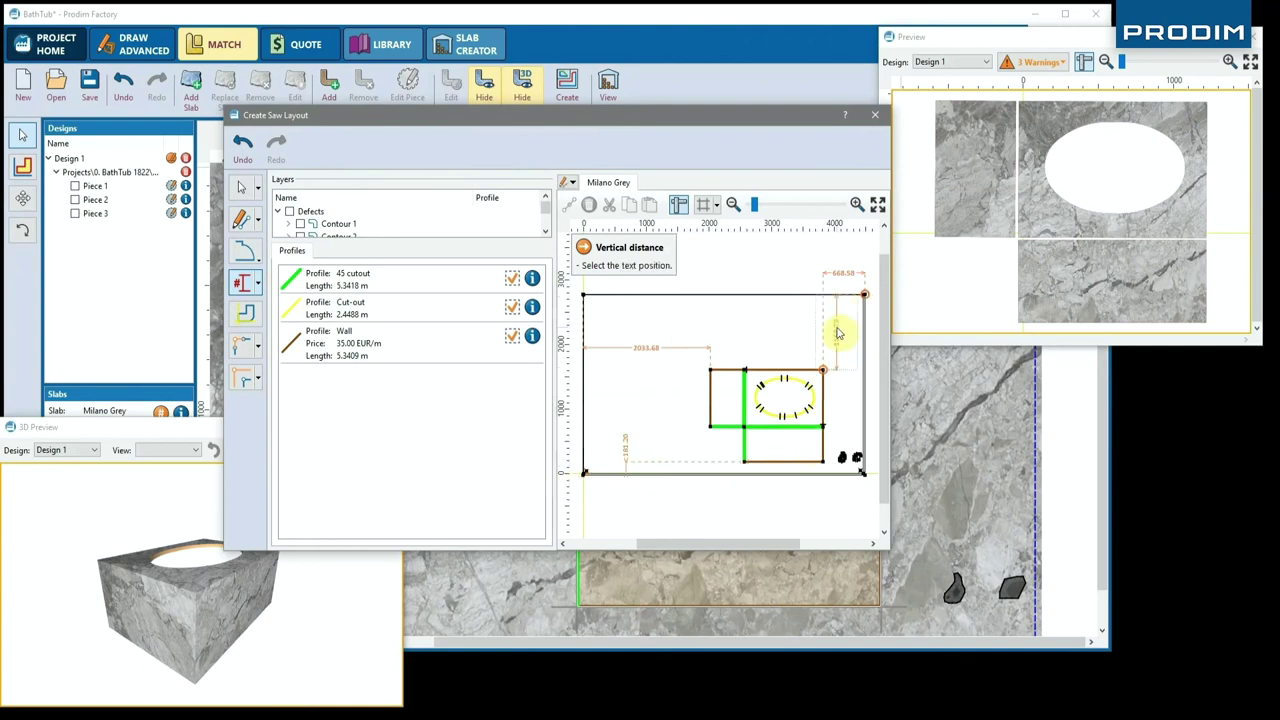
{"action": "left_click_drag", "start_coordinate": [512, 244], "coordinate": [514, 323]}
{"action": "left_click", "coordinate": [874, 114]}
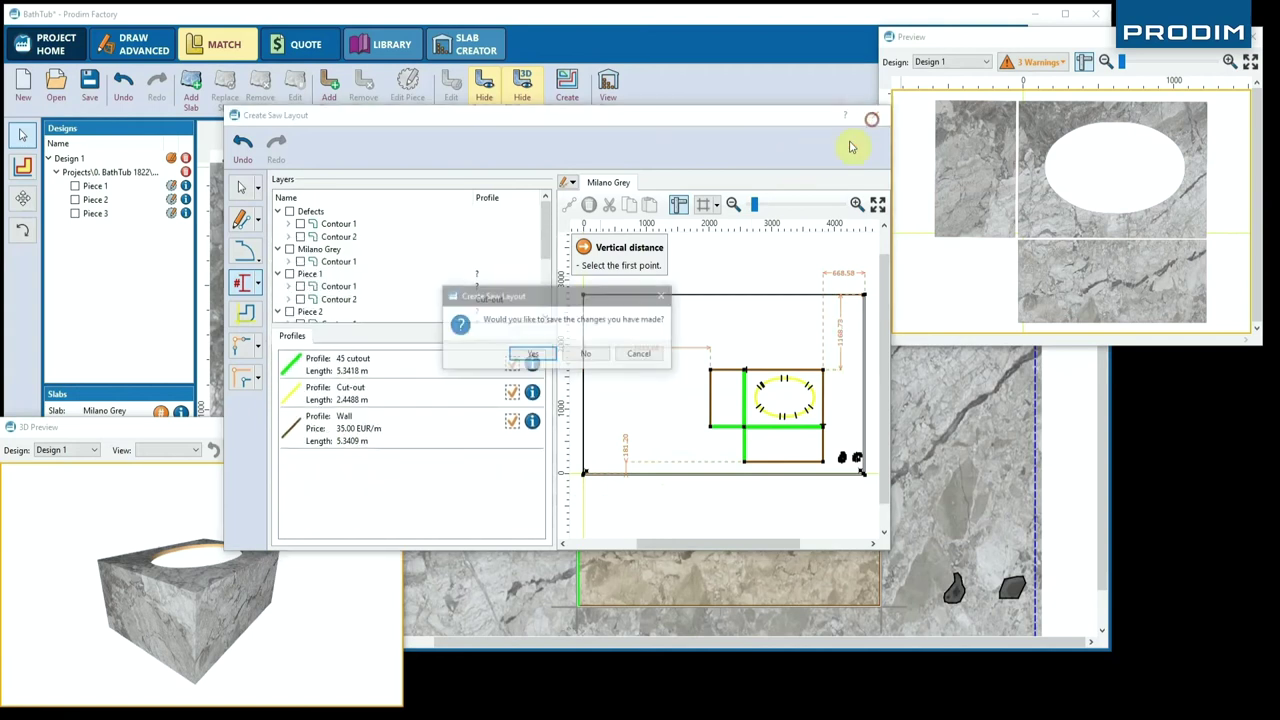
{"action": "left_click", "coordinate": [526, 354]}
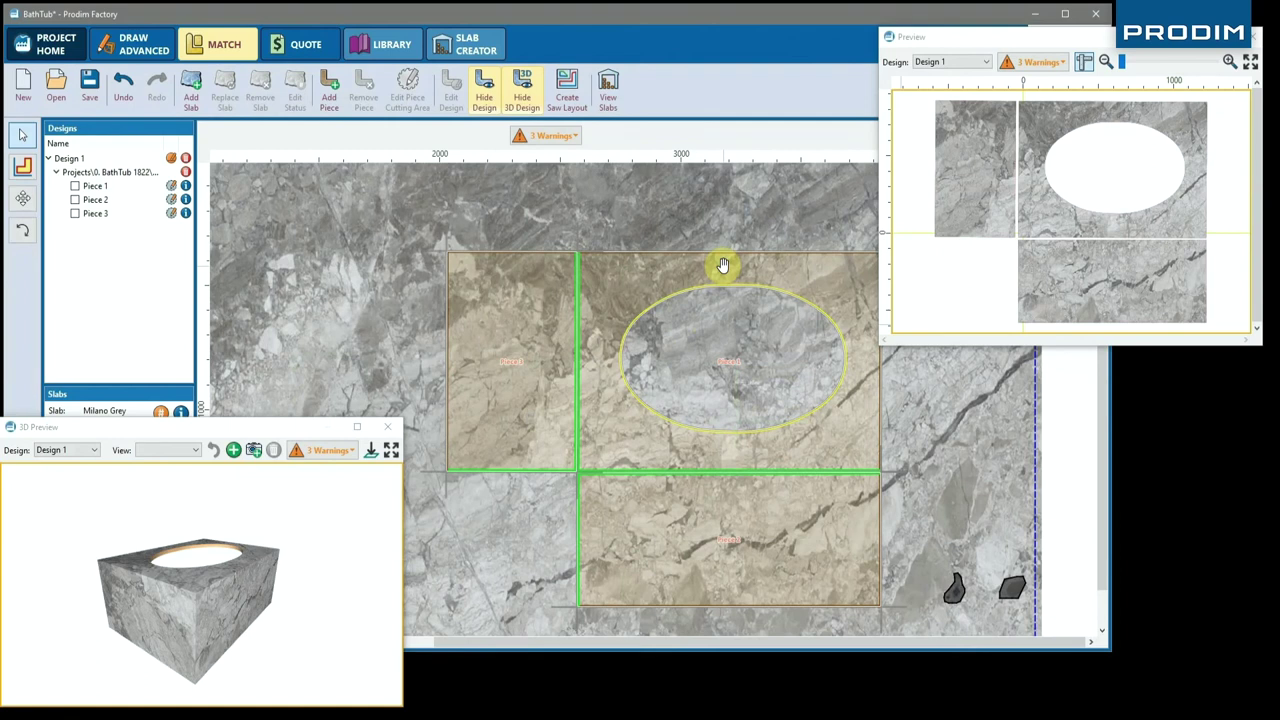
Step: Save the current 3D preview angle as View 1 and a close-up of the surround's top and side edges as Detail 1
{"action": "left_click", "coordinate": [233, 450]}
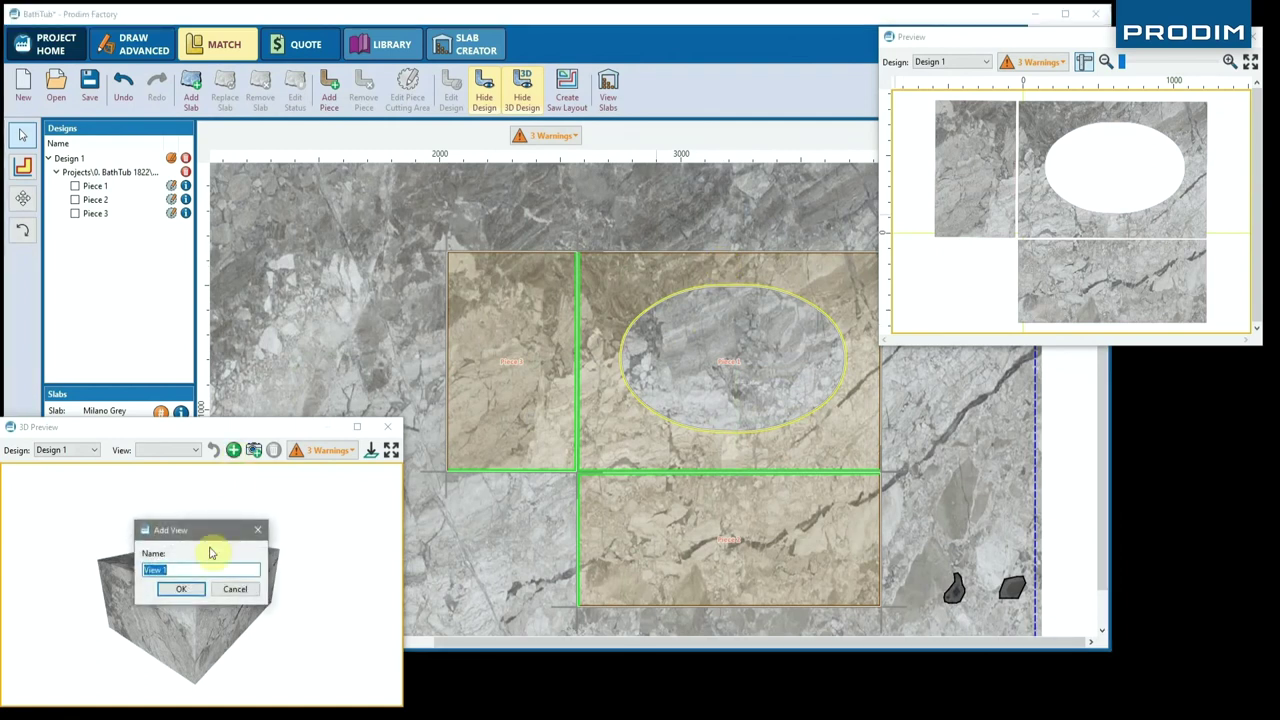
{"action": "left_click", "coordinate": [190, 589]}
{"action": "left_click", "coordinate": [140, 592]}
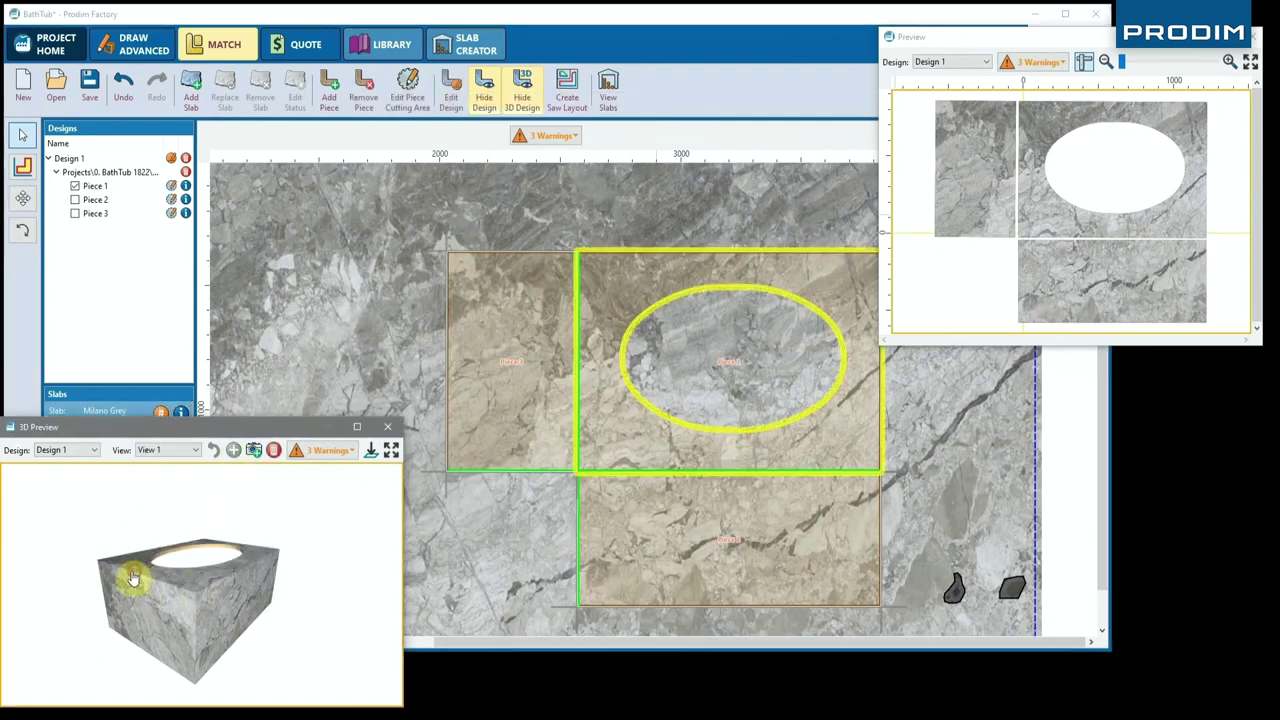
{"action": "scroll", "coordinate": [109, 594], "scroll_direction": "up", "scroll_amount": 3}
{"action": "middle_click_drag", "start_coordinate": [109, 594], "coordinate": [187, 630]}
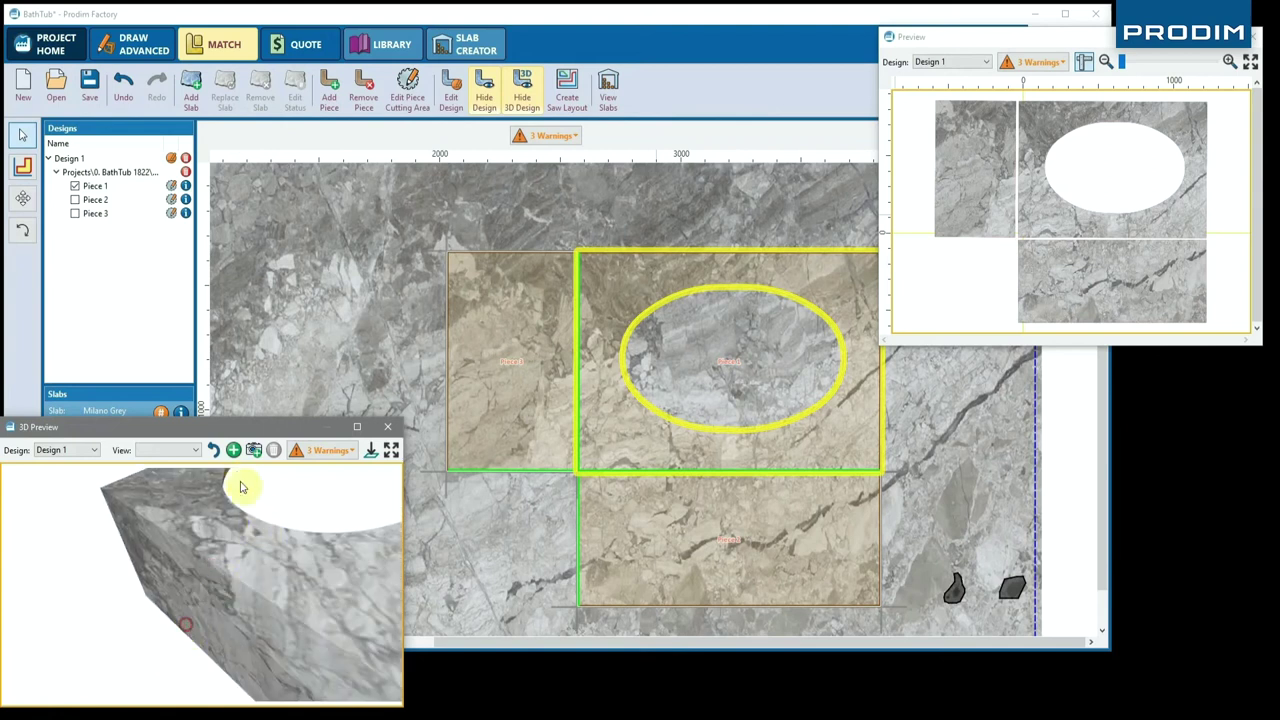
{"action": "left_click", "coordinate": [233, 450]}
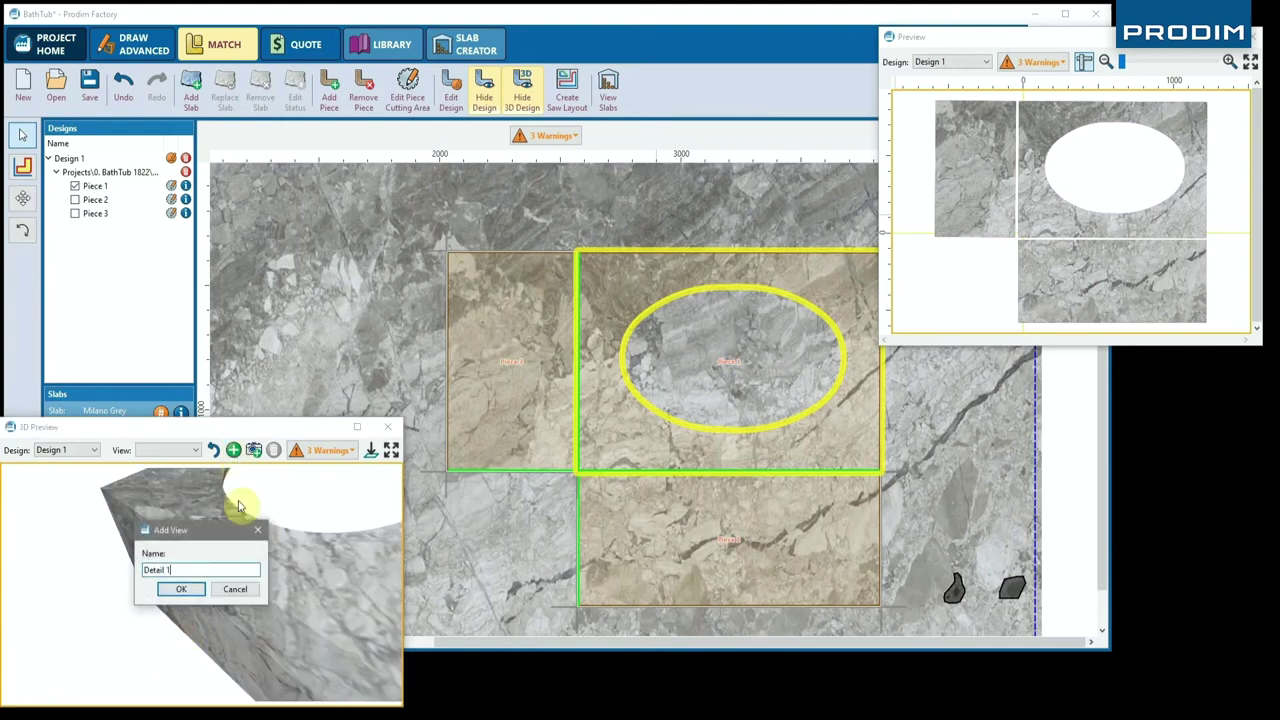
{"action": "left_click", "coordinate": [181, 589]}
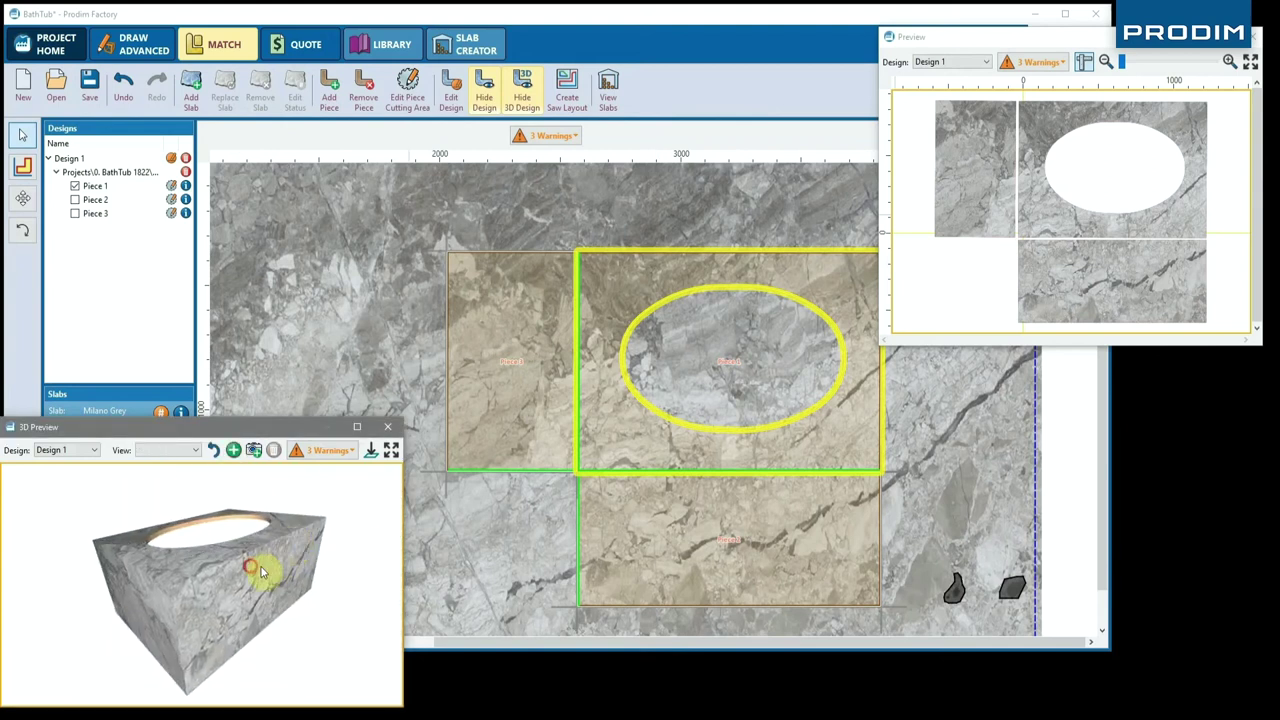
Step: Turn the 3D preview back to the whole surround, deselect the pieces, and save the nesting as BathTub_optA with customer approval ticked
{"action": "left_click_drag", "start_coordinate": [286, 566], "coordinate": [290, 578]}
{"action": "left_click", "coordinate": [436, 563]}
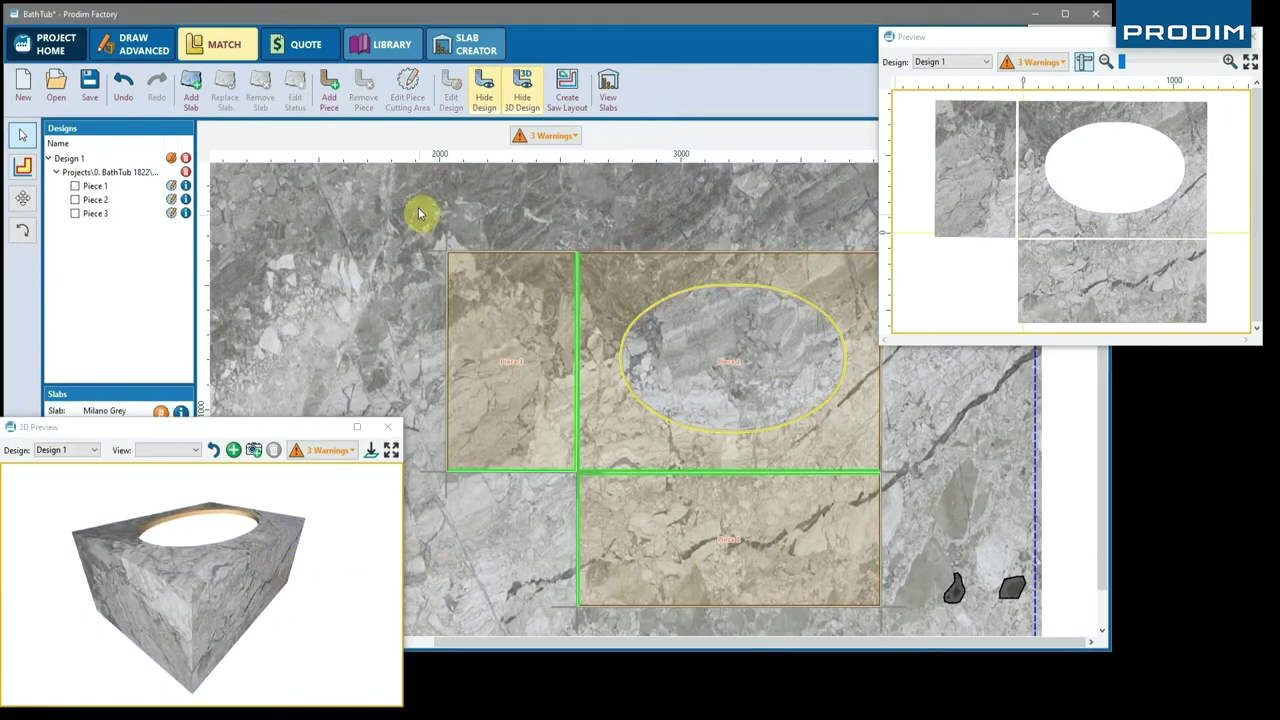
{"action": "left_click", "coordinate": [89, 85]}
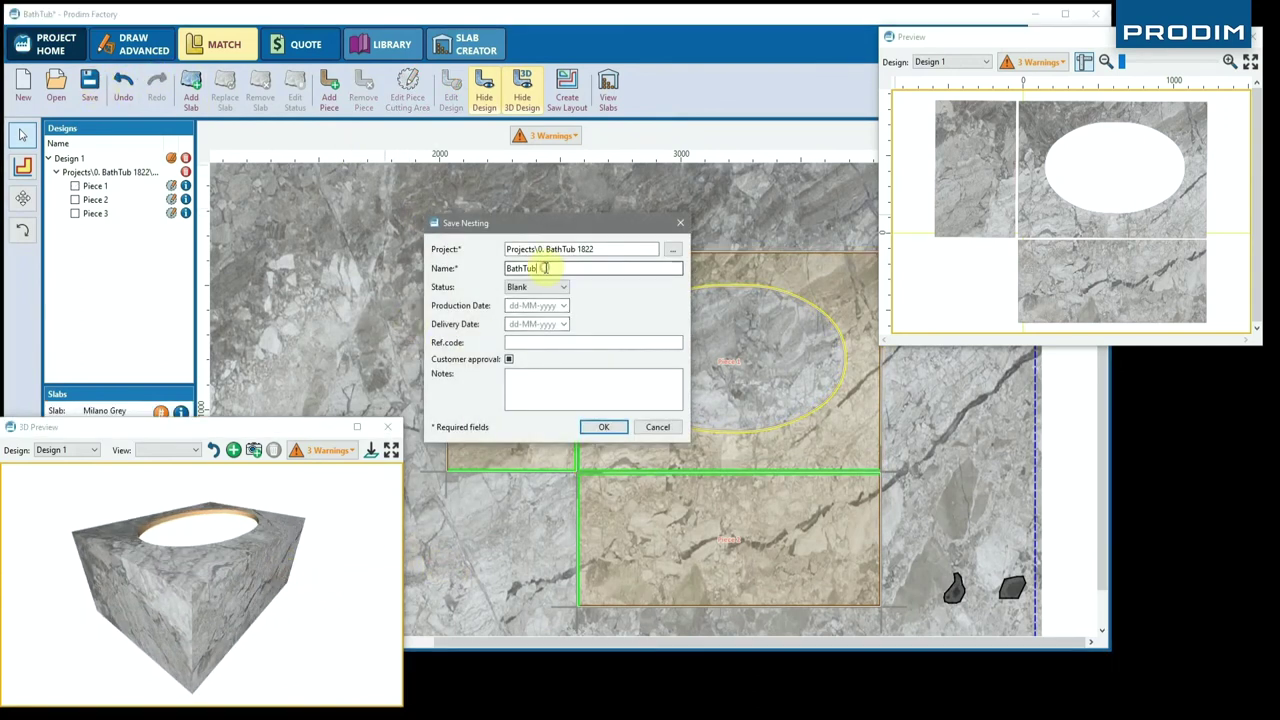
{"action": "left_click", "coordinate": [588, 427]}
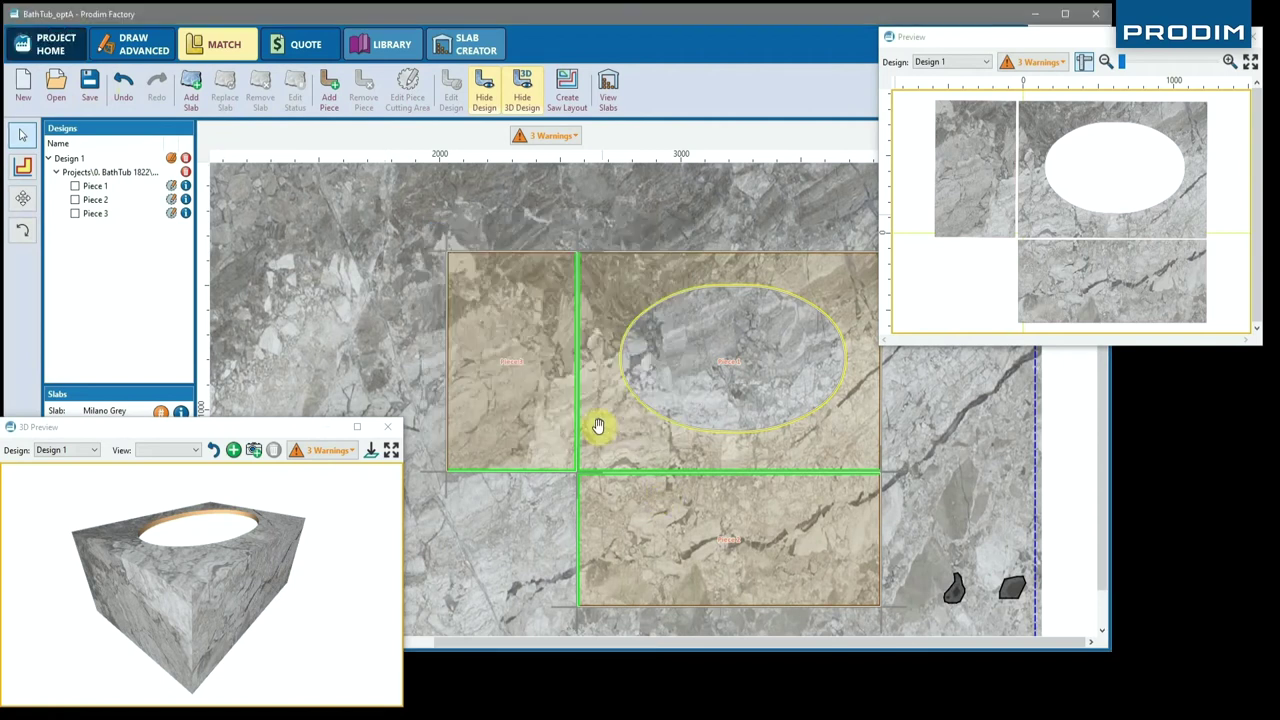
Step: Move the three grouped pieces to the lower left area of the slab and check the new veining in the 3D preview
{"action": "left_click_drag", "start_coordinate": [617, 529], "coordinate": [428, 425]}
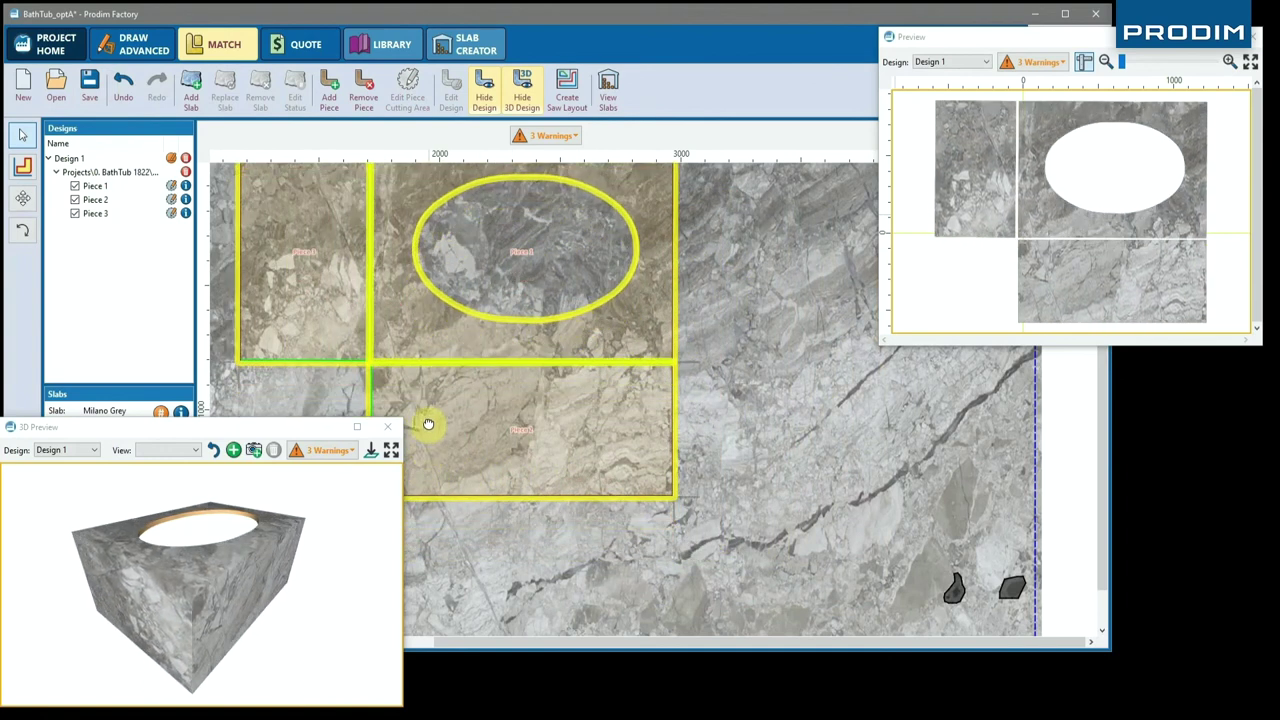
{"action": "scroll", "coordinate": [483, 454], "scroll_direction": "down", "scroll_amount": 2}
{"action": "left_click_drag", "start_coordinate": [562, 363], "coordinate": [477, 437]}
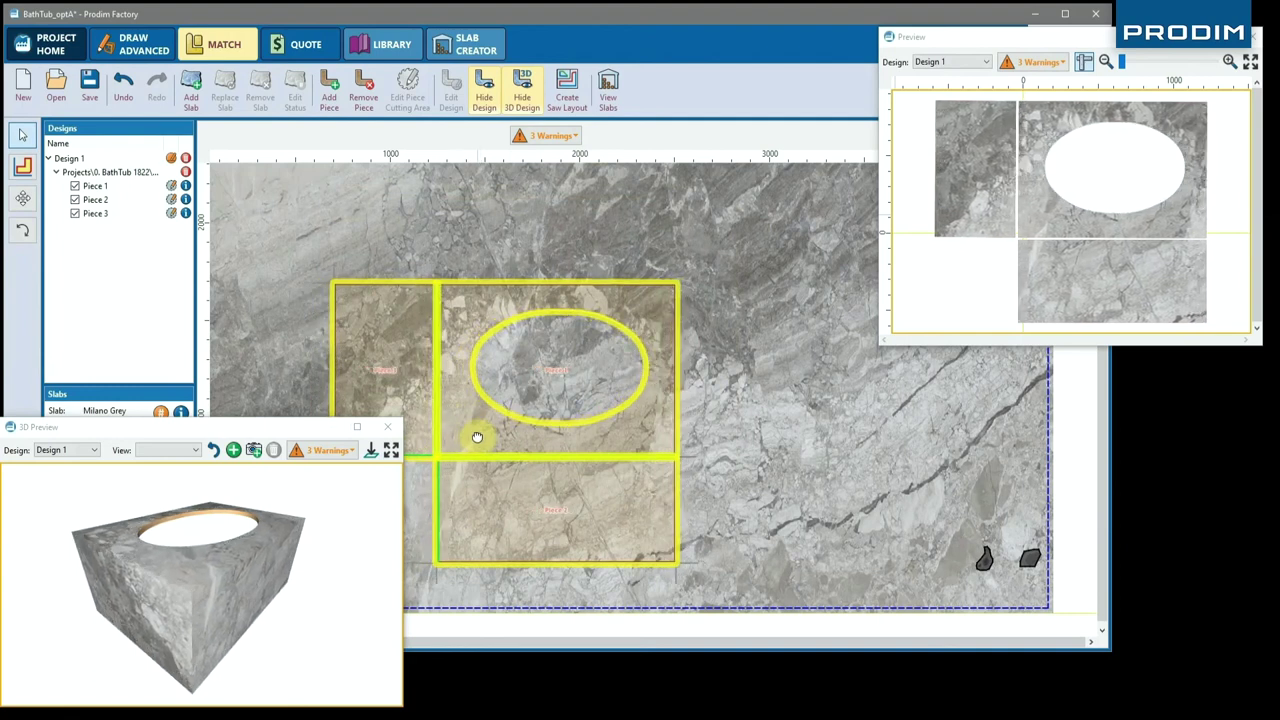
{"action": "left_click_drag", "start_coordinate": [208, 609], "coordinate": [230, 548]}
Step: Save the nesting as BathTub_optB and add the current 3D preview angle as View 3
{"action": "left_click", "coordinate": [89, 90]}
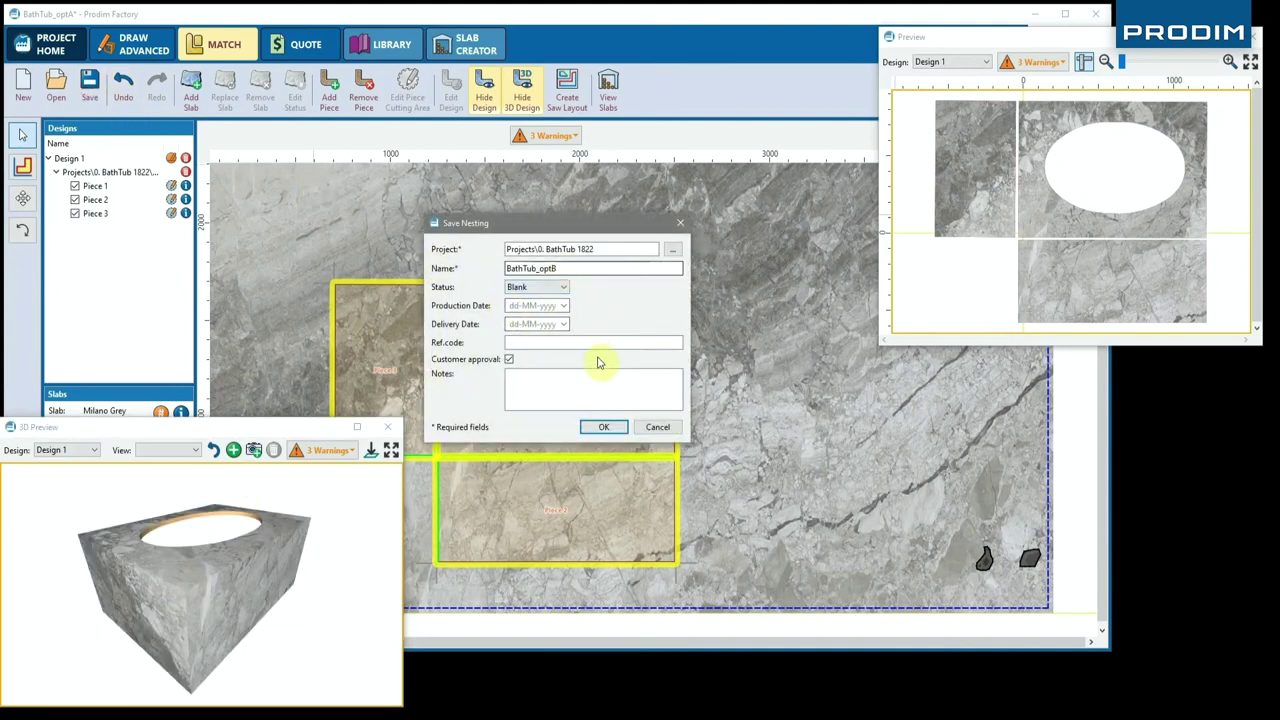
{"action": "left_click", "coordinate": [604, 429]}
{"action": "left_click", "coordinate": [234, 451]}
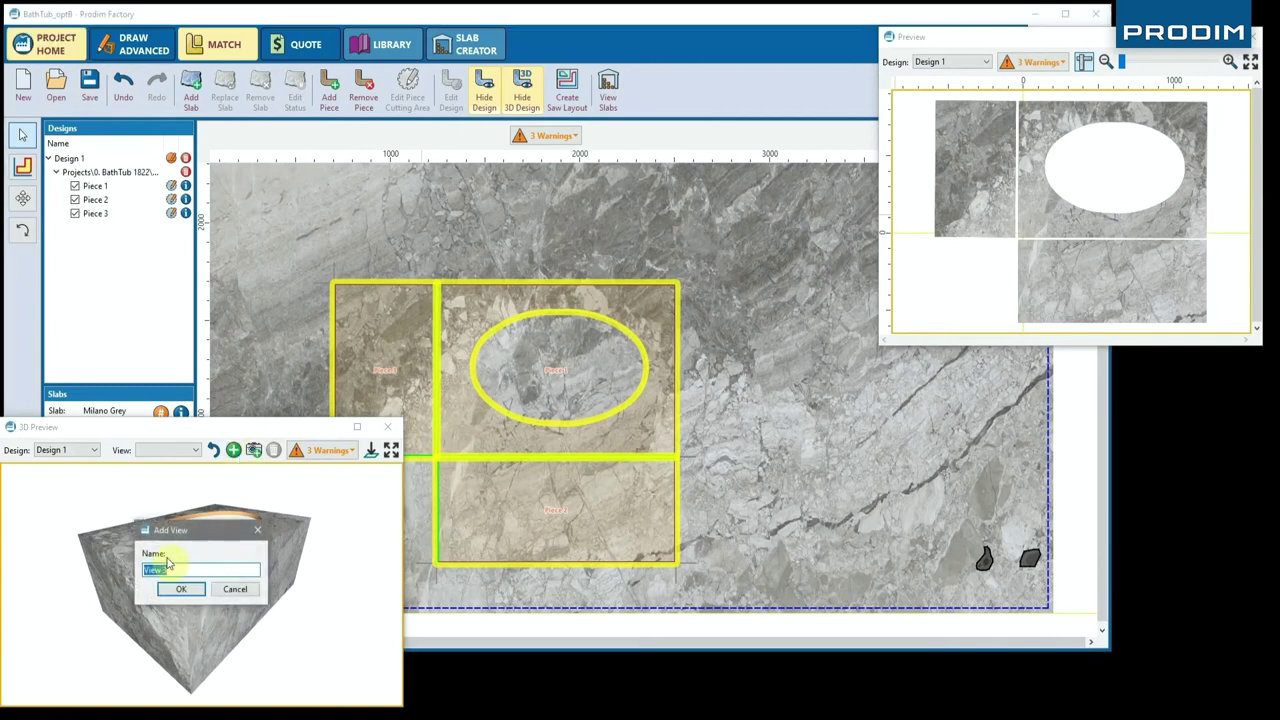
{"action": "left_click", "coordinate": [173, 570]}
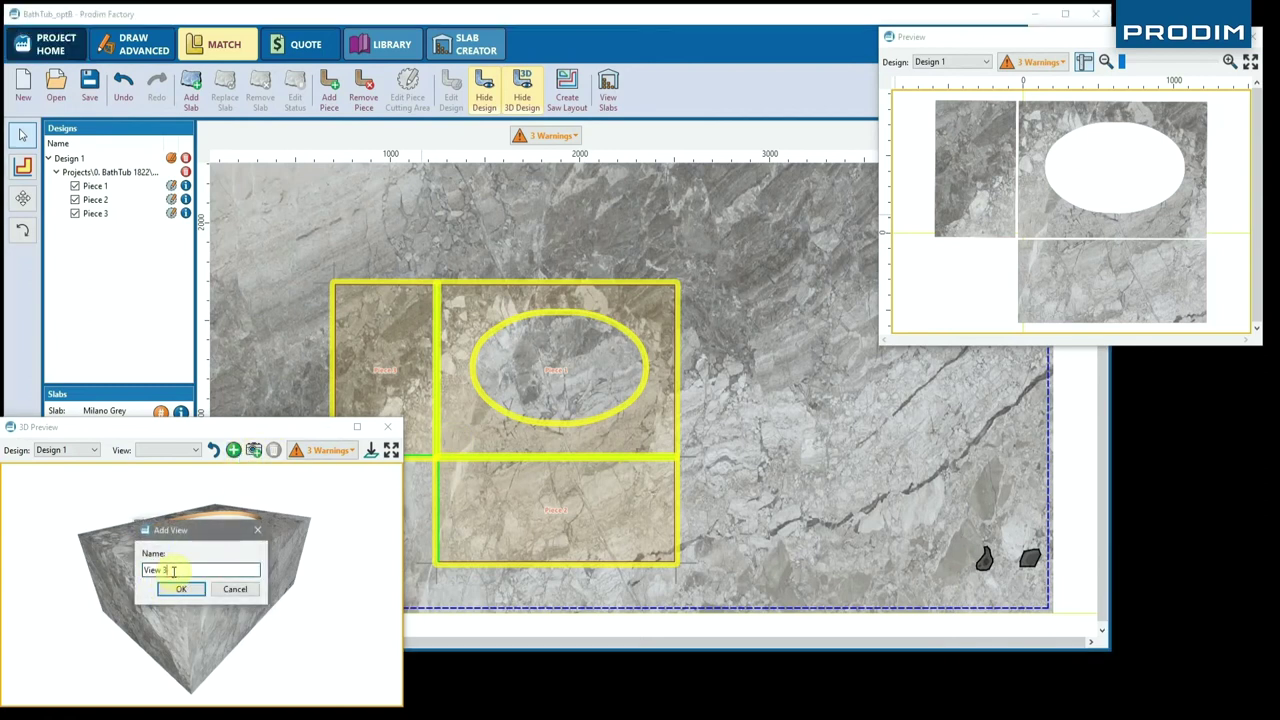
{"action": "left_click", "coordinate": [178, 588]}
Step: Orbit the 3D preview to face the surround's side panel, add it as Side view, and save the nesting
{"action": "left_click_drag", "start_coordinate": [180, 614], "coordinate": [386, 603]}
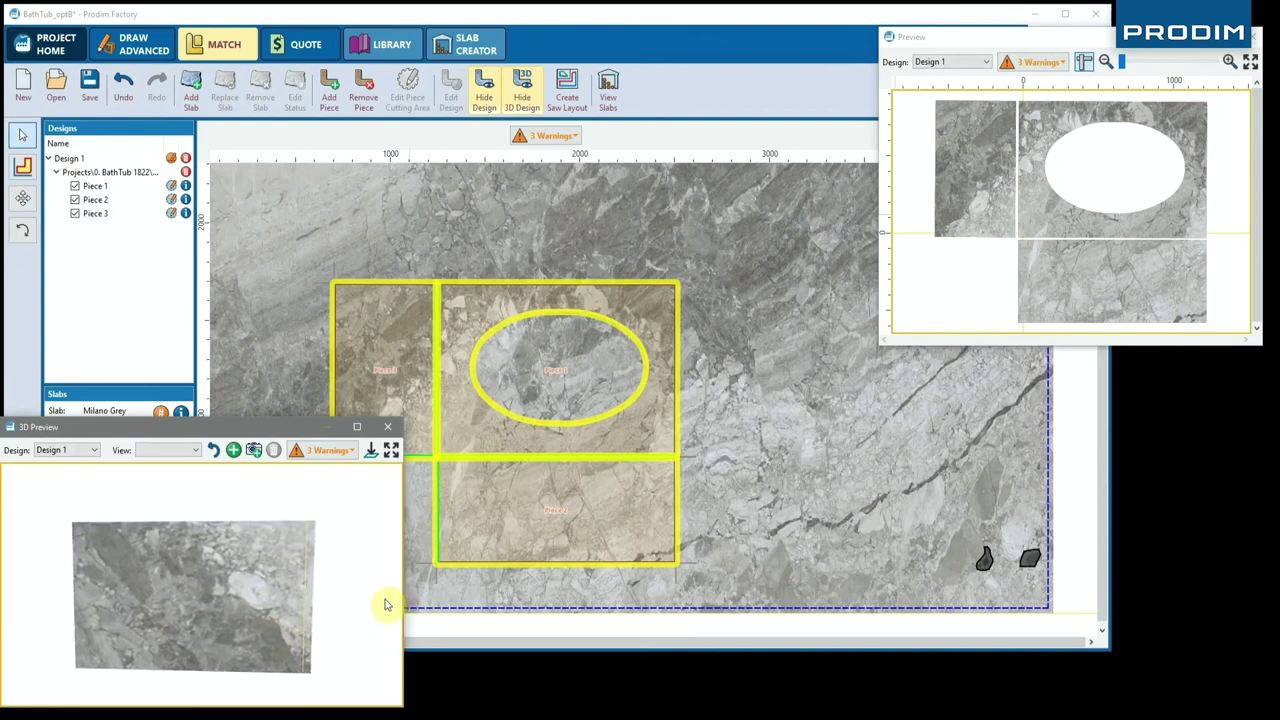
{"action": "left_click", "coordinate": [230, 450]}
{"action": "type", "text": "Side view"}
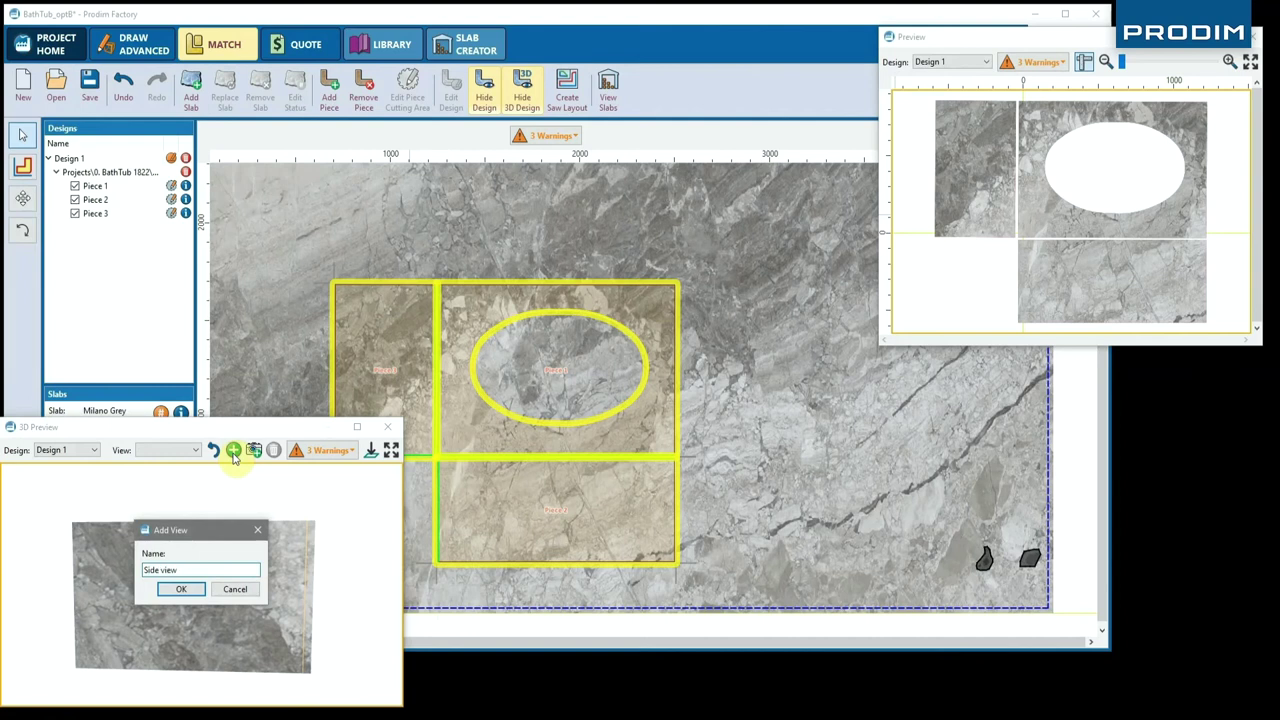
{"action": "left_click", "coordinate": [181, 589]}
{"action": "left_click", "coordinate": [127, 55]}
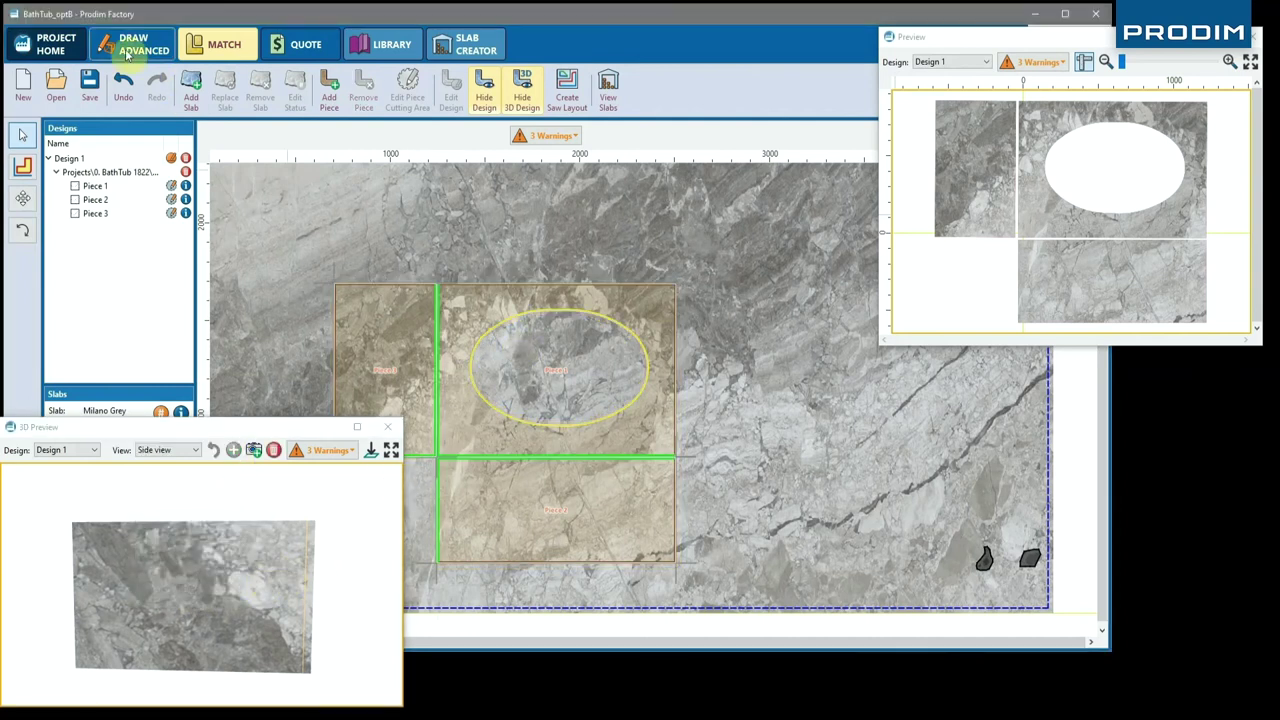
Step: Compare the BathTub_optA and BathTub_optB nestings in the project's file list and return to the matching workspace
{"action": "left_click", "coordinate": [50, 44]}
{"action": "left_click", "coordinate": [500, 176]}
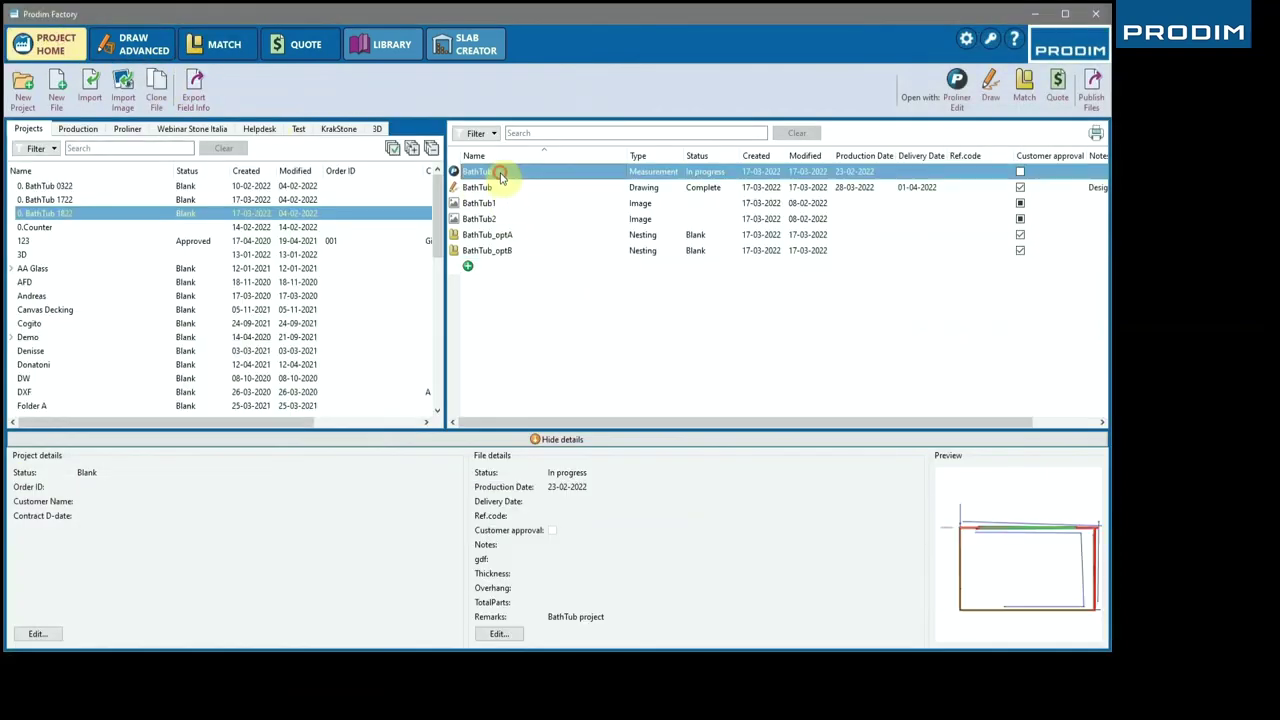
{"action": "left_click", "coordinate": [506, 238]}
{"action": "left_click", "coordinate": [508, 250]}
{"action": "left_click", "coordinate": [508, 237]}
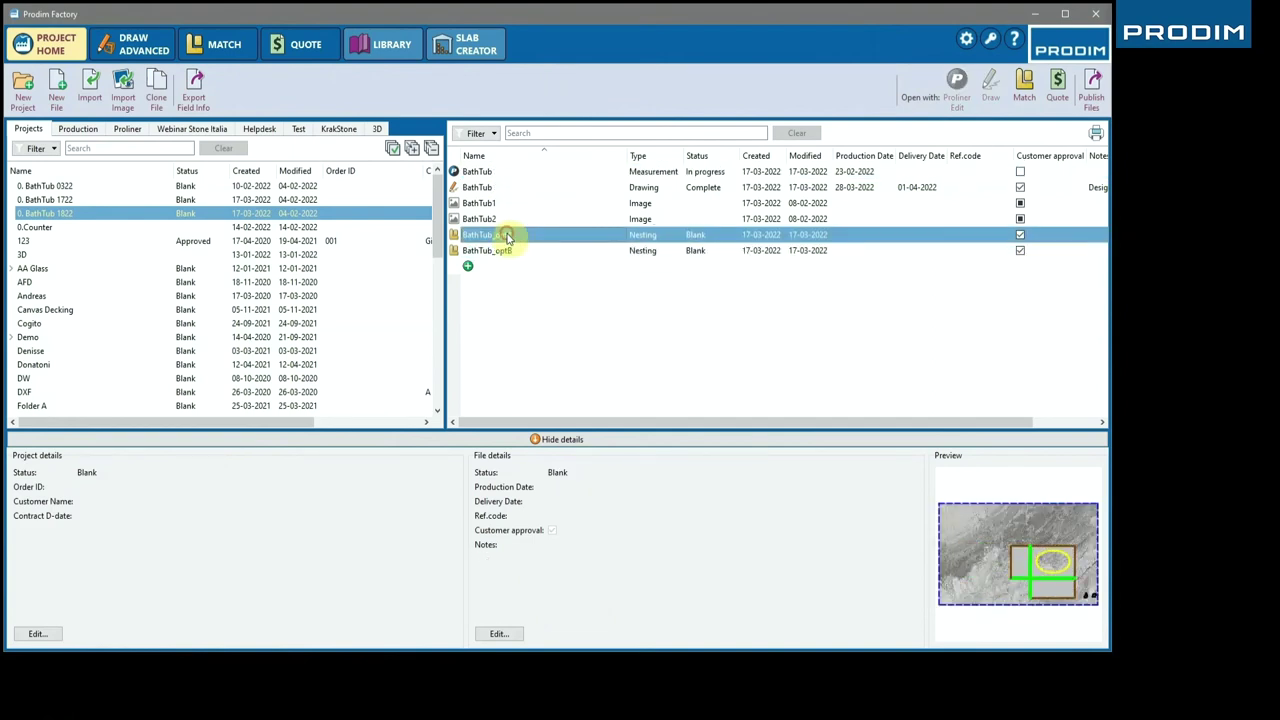
{"action": "left_click", "coordinate": [210, 45]}
Step: Enlarge the 3D preview, orbit the surround to a corner view, and close the 2D design preview
{"action": "left_click_drag", "start_coordinate": [408, 418], "coordinate": [581, 257]}
{"action": "left_click_drag", "start_coordinate": [420, 450], "coordinate": [303, 537]}
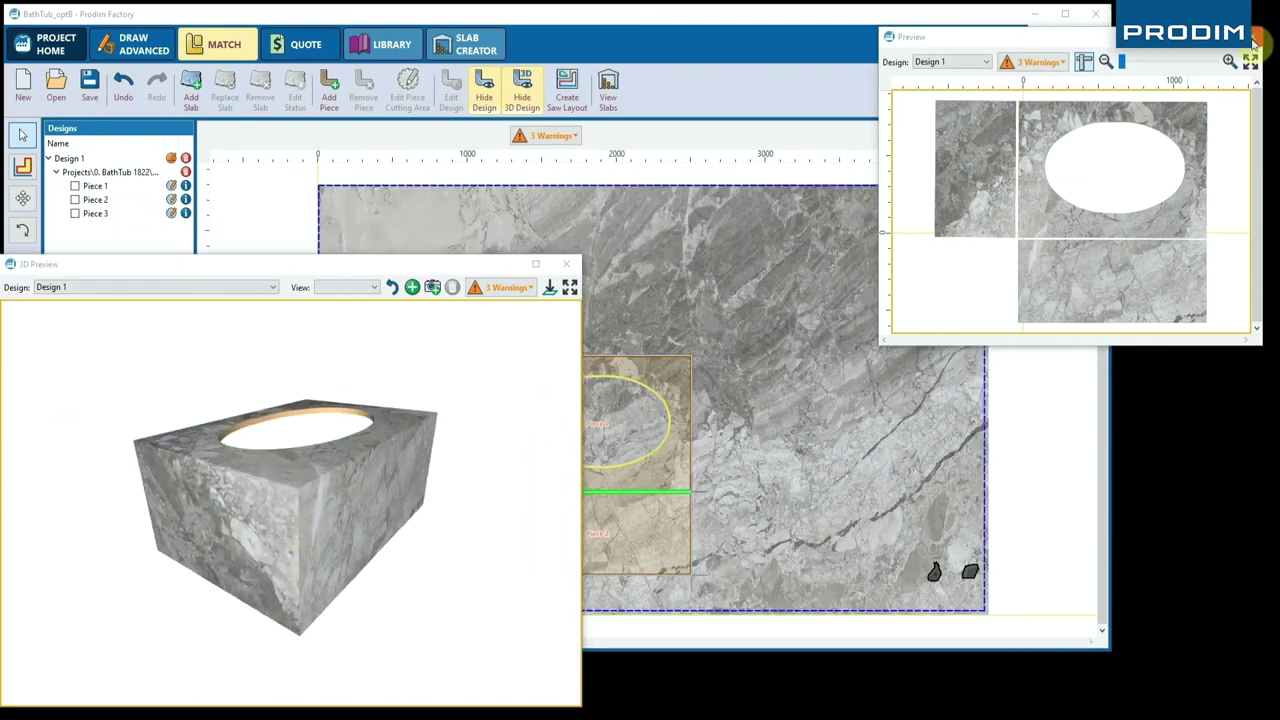
{"action": "left_click", "coordinate": [1255, 38]}
Step: Publish the nesting's saw layout DXF, slab, design and saw layout PDFs, and 3D preview images to Downloads, and open the output folder
{"action": "left_click", "coordinate": [1093, 88]}
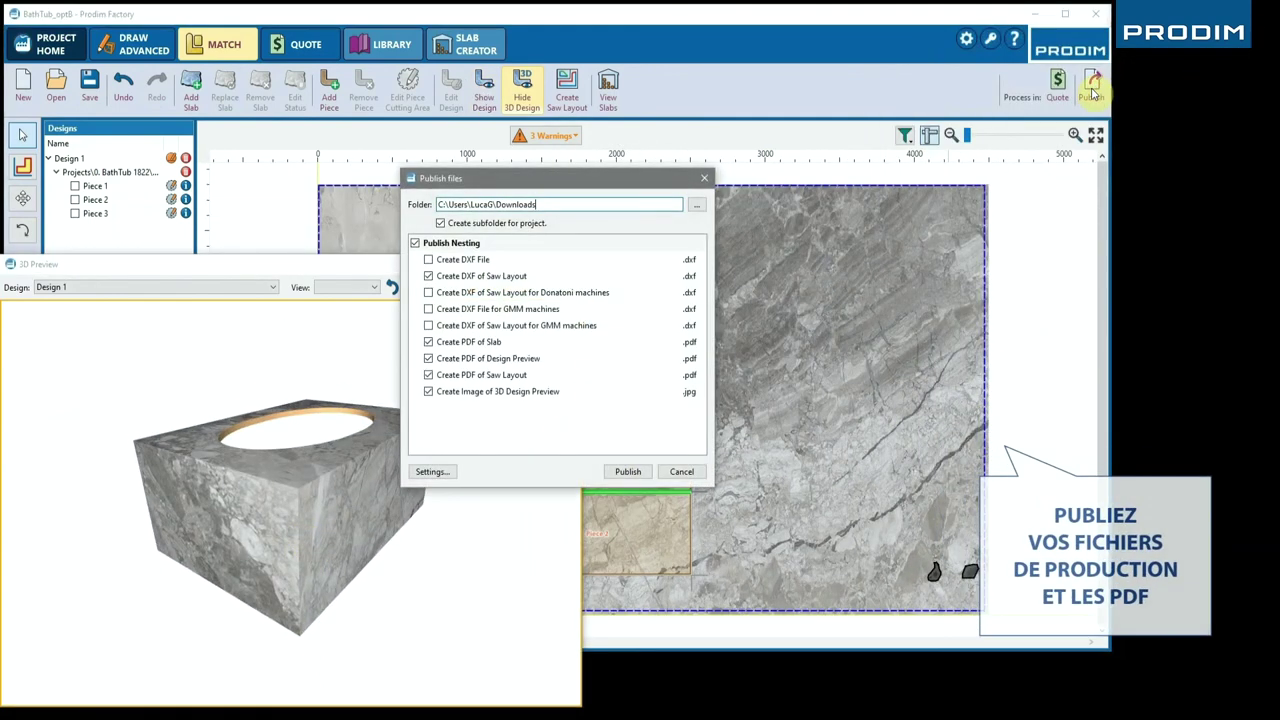
{"action": "left_click", "coordinate": [629, 472]}
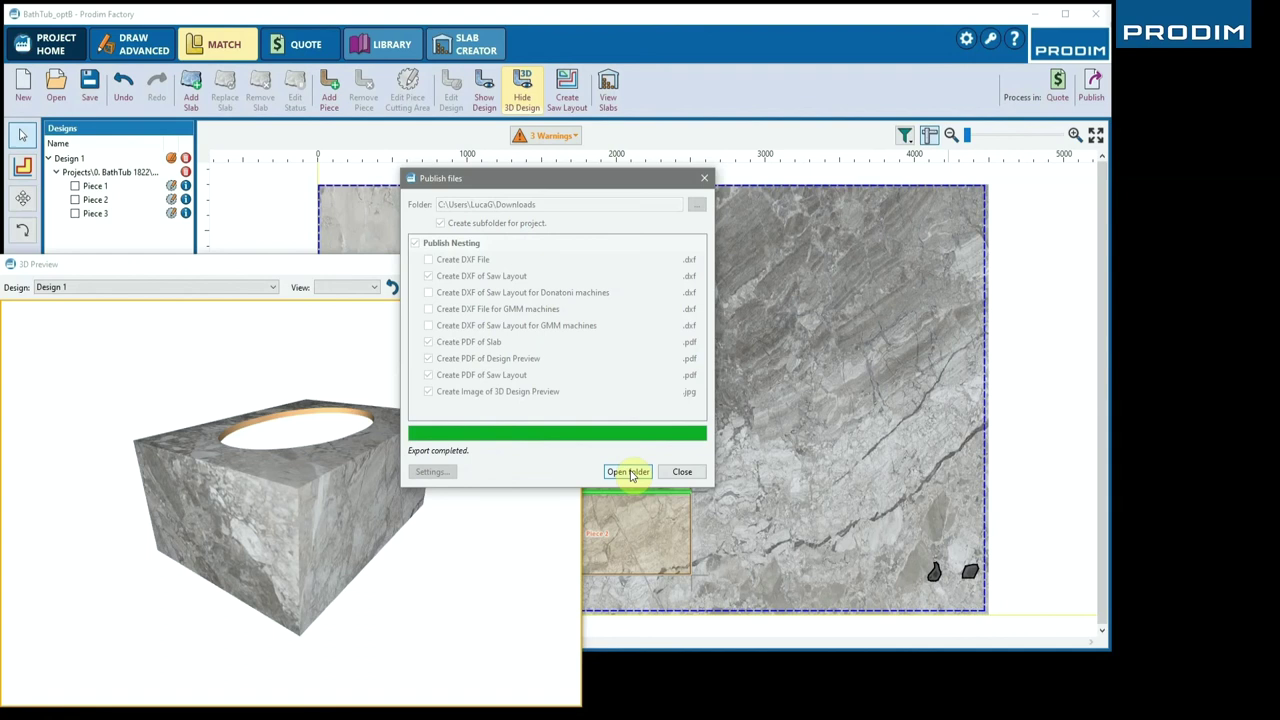
{"action": "left_click", "coordinate": [629, 472]}
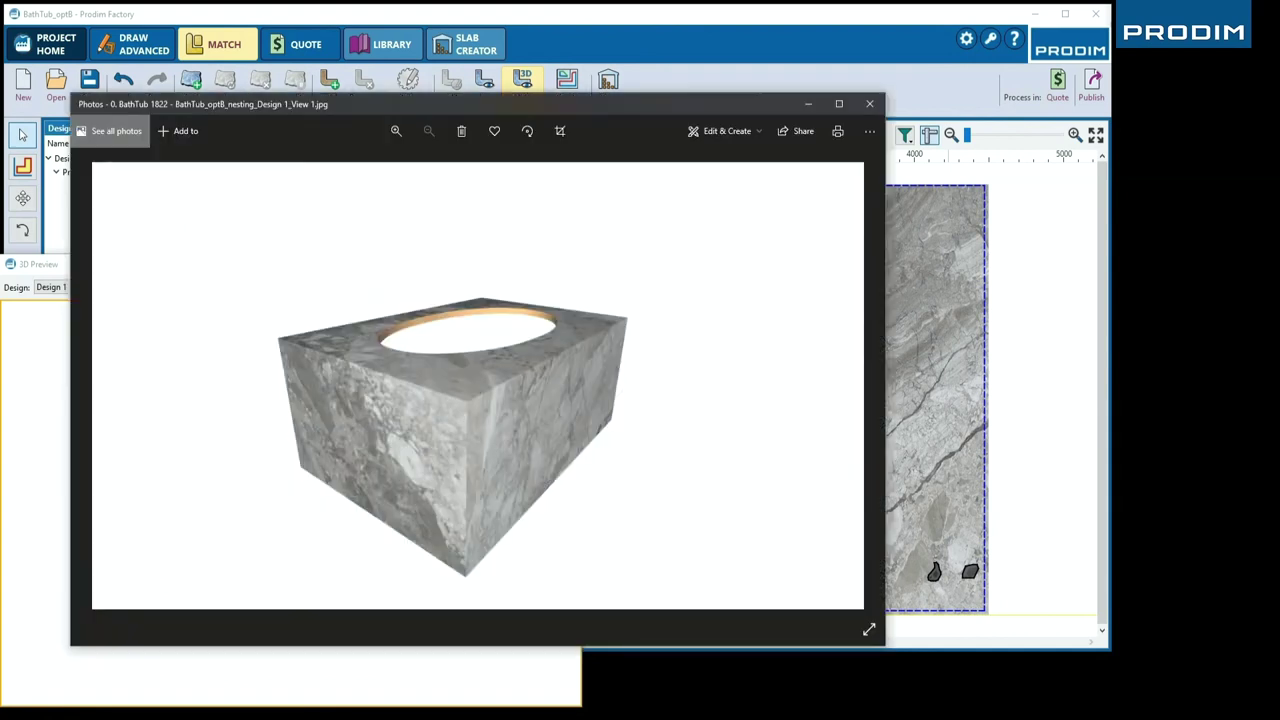
Step: Review the published 3D preview images in Photos and the design and saw layout PDFs in Acrobat Reader, and close the reader
{"action": "key", "text": "Right"}
{"action": "key", "text": "Right"}
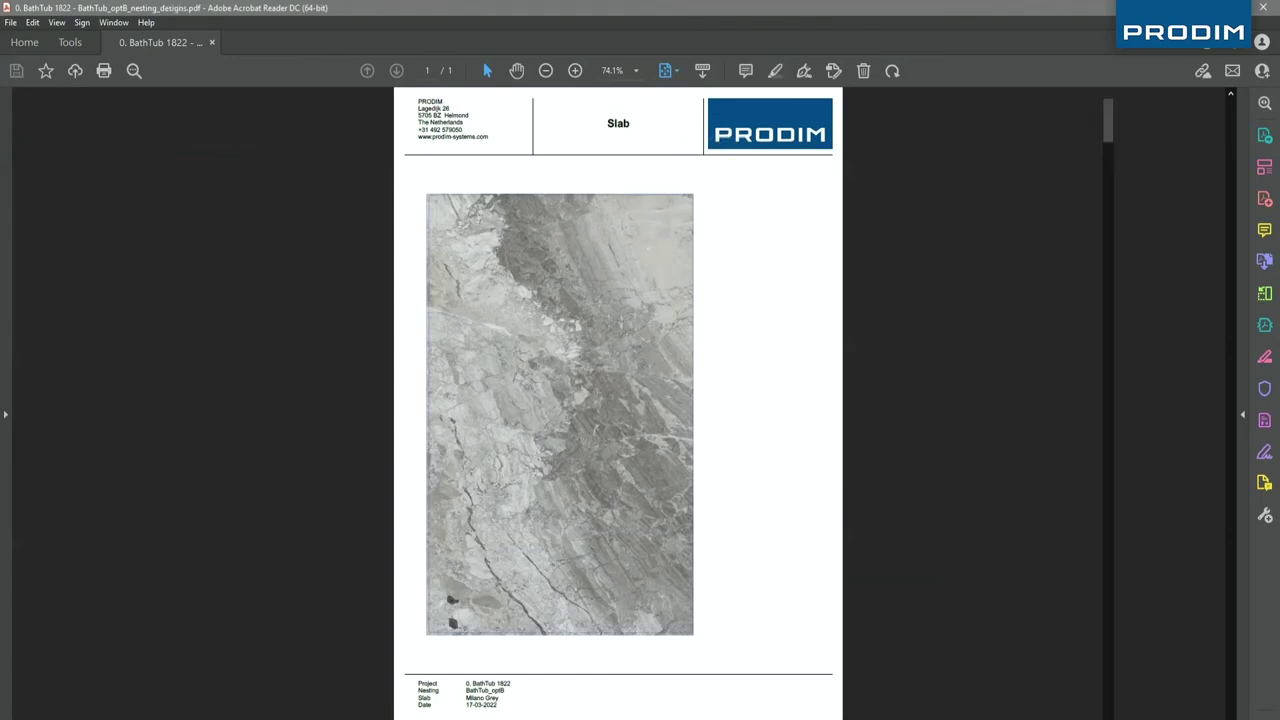
{"action": "scroll", "coordinate": [1141, 406], "scroll_direction": "down", "scroll_amount": 3}
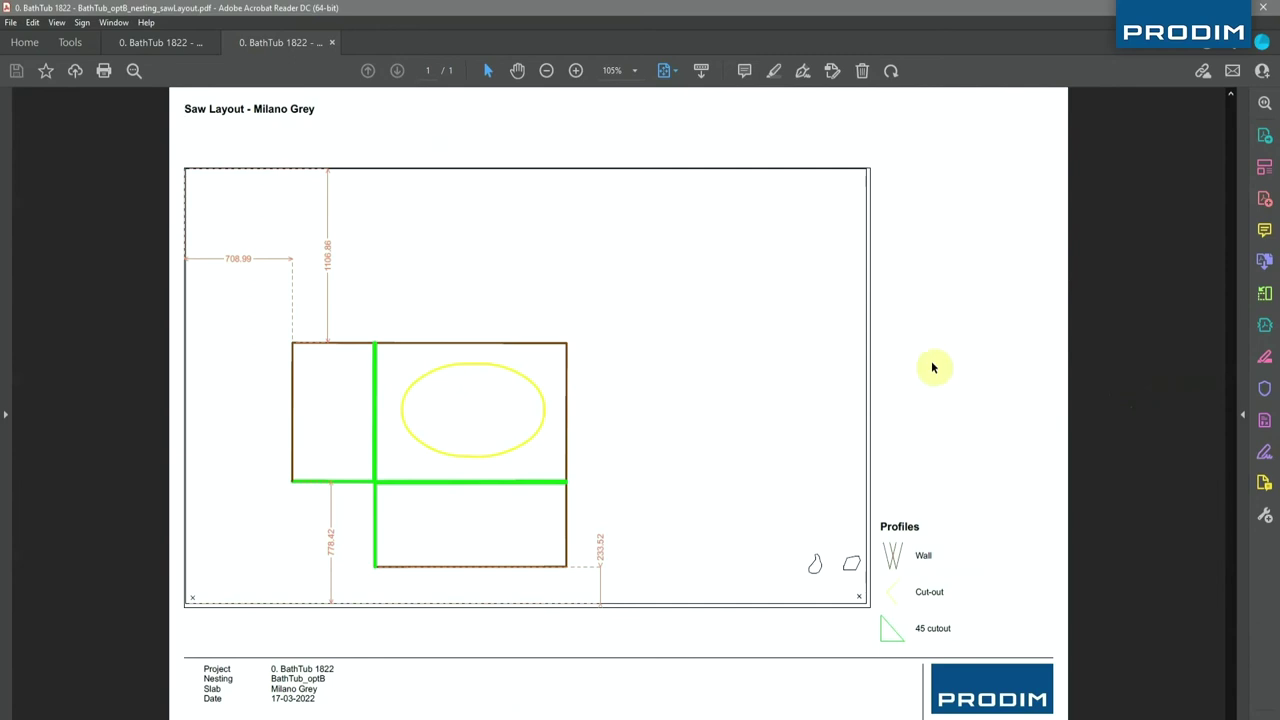
{"action": "left_click", "coordinate": [1263, 11]}
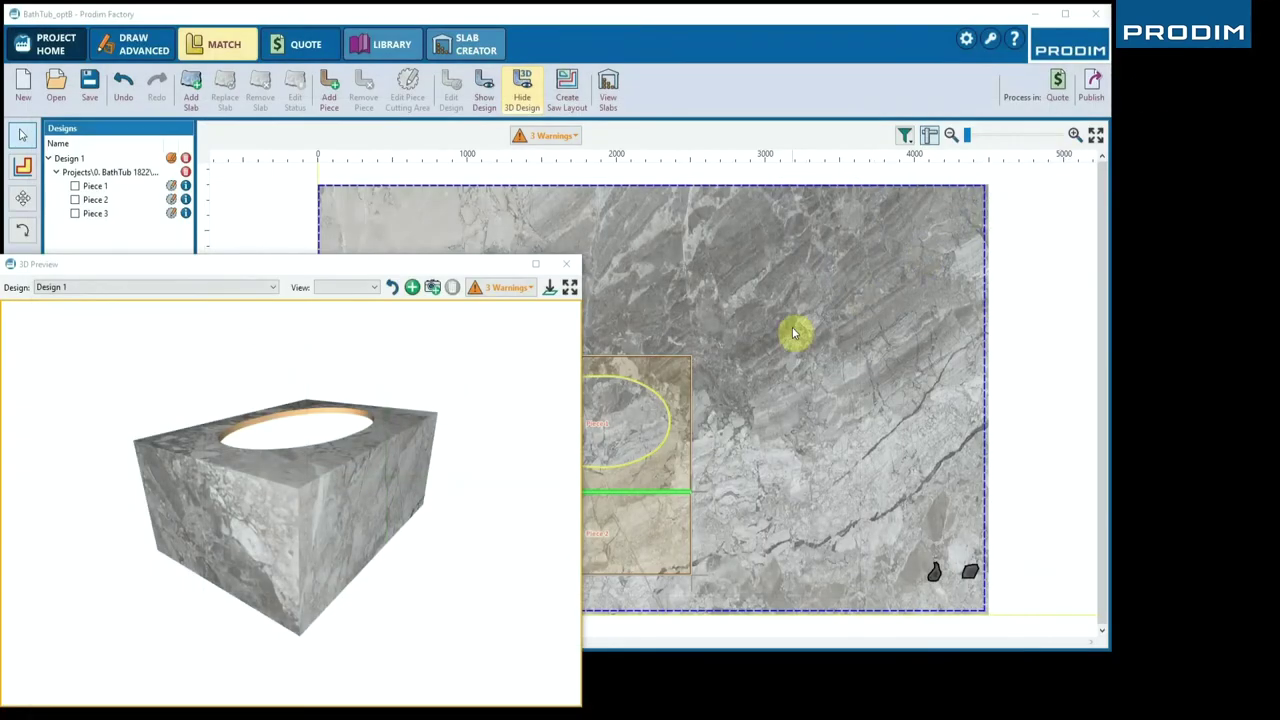
{"action": "mouse_move", "coordinate": [323, 506]}
{"action": "left_mouse_down"}
{"action": "mouse_move", "coordinate": [308, 493]}
{"action": "mouse_move", "coordinate": [323, 466]}
{"action": "mouse_move", "coordinate": [380, 477]}
{"action": "mouse_move", "coordinate": [366, 517]}
{"action": "mouse_move", "coordinate": [323, 509]}
{"action": "left_mouse_up"}
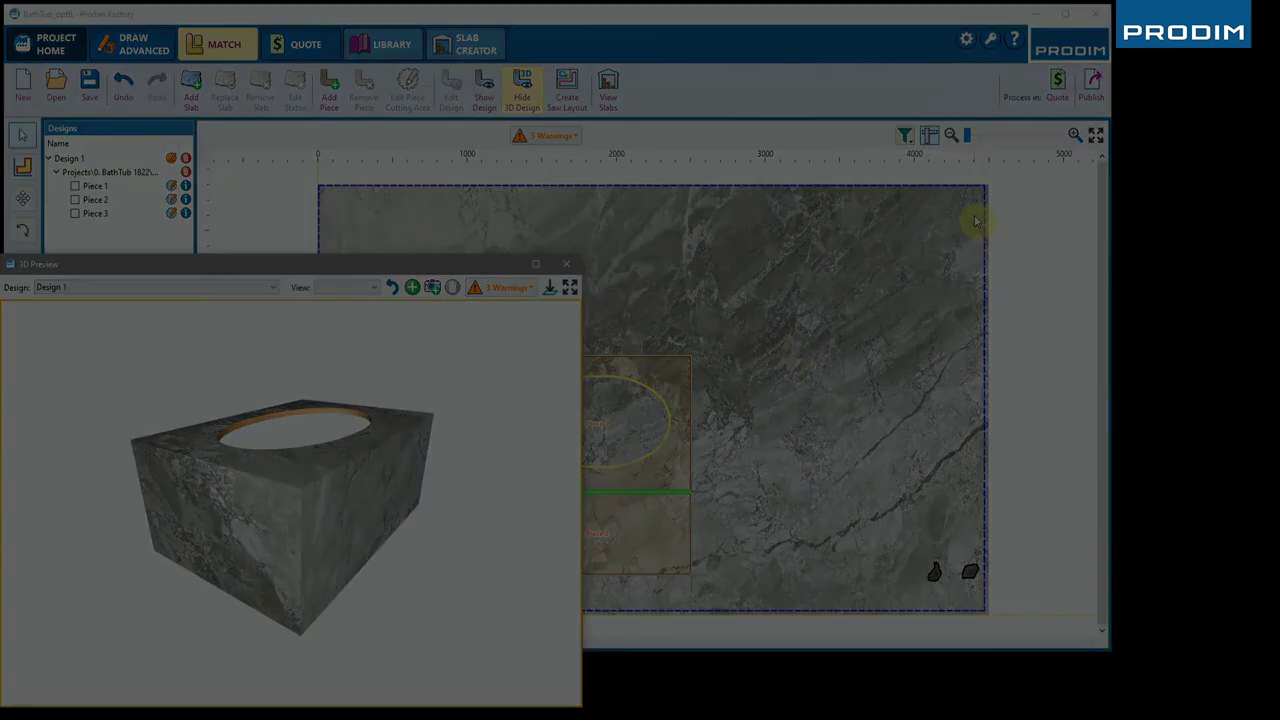